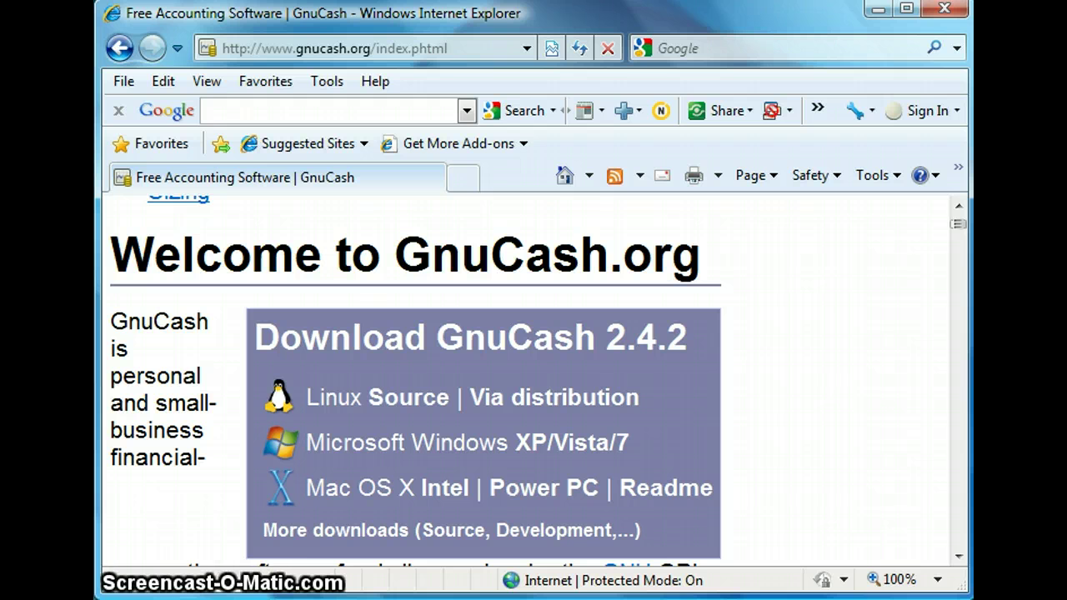
Follow the Downloads link in the gnucash.org sidebar to reach the 2.4.2 download page
middle_click(844, 354)
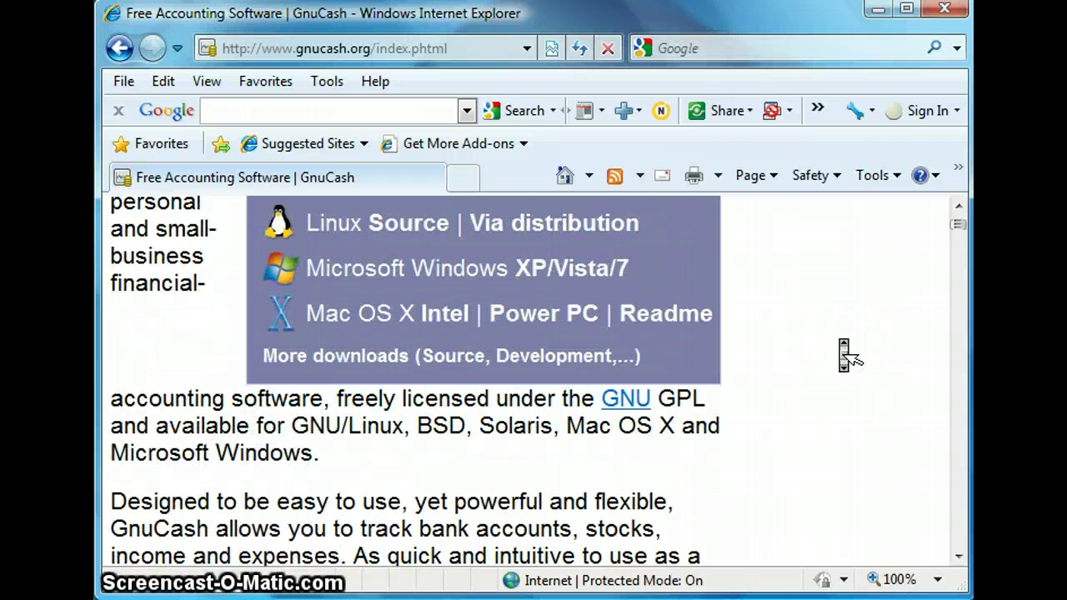
middle_click(840, 340)
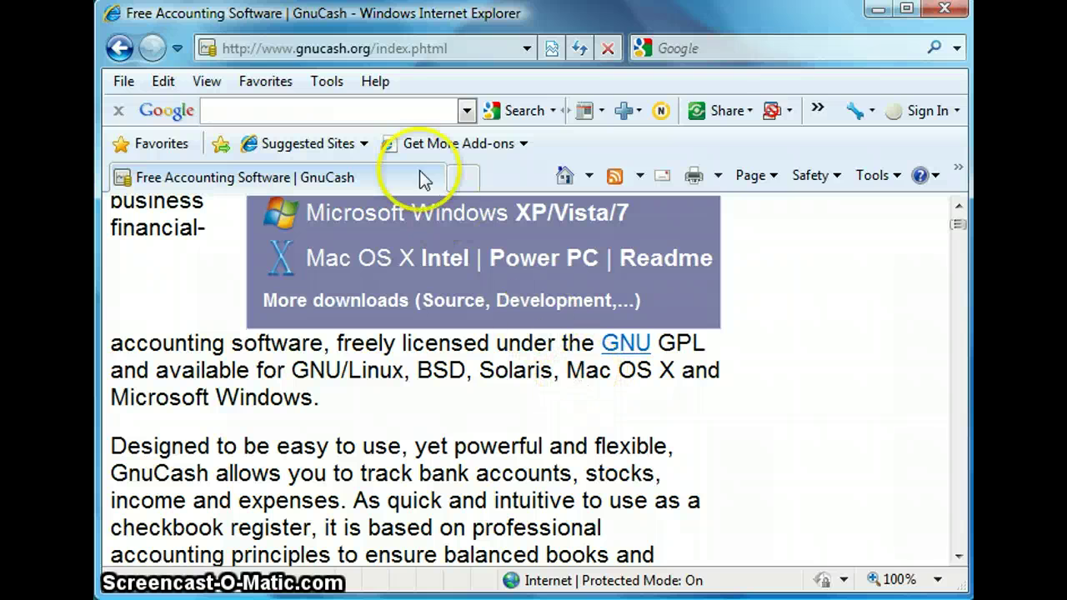
click(327, 50)
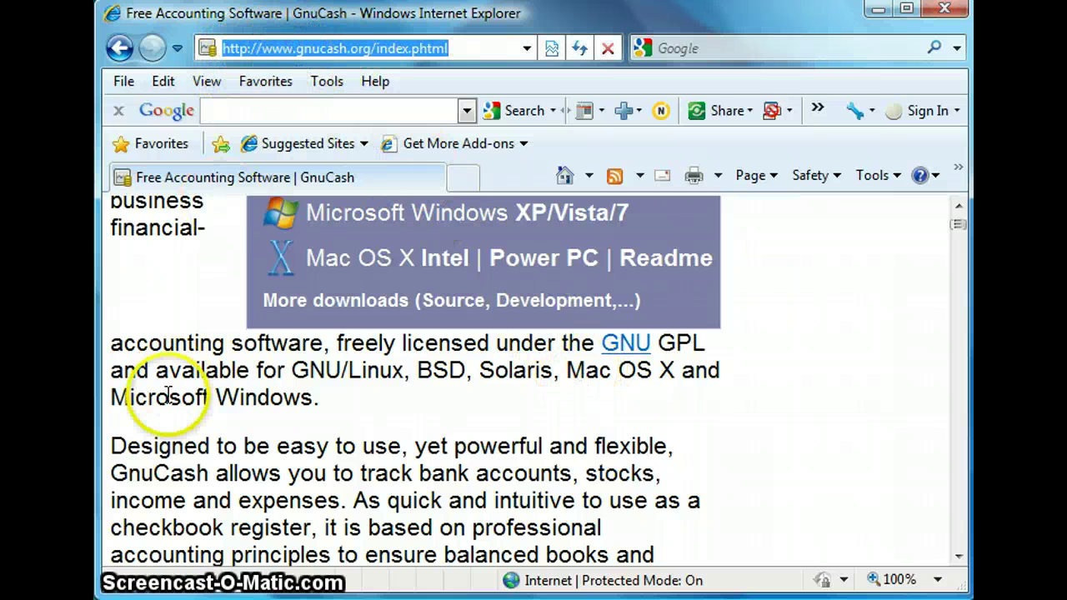
key(Return)
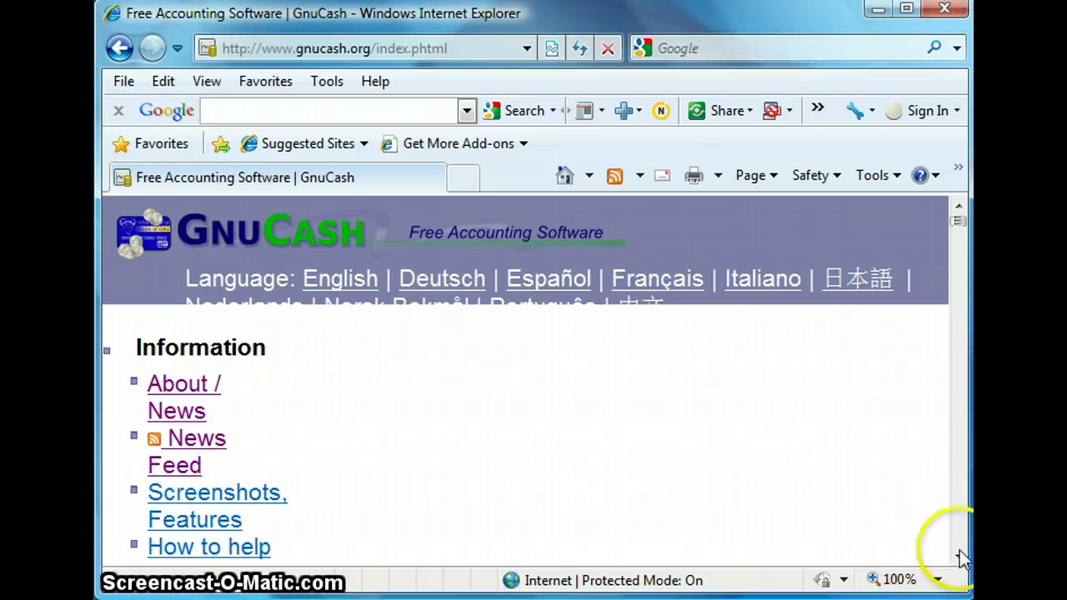
drag(960, 559, 958, 555)
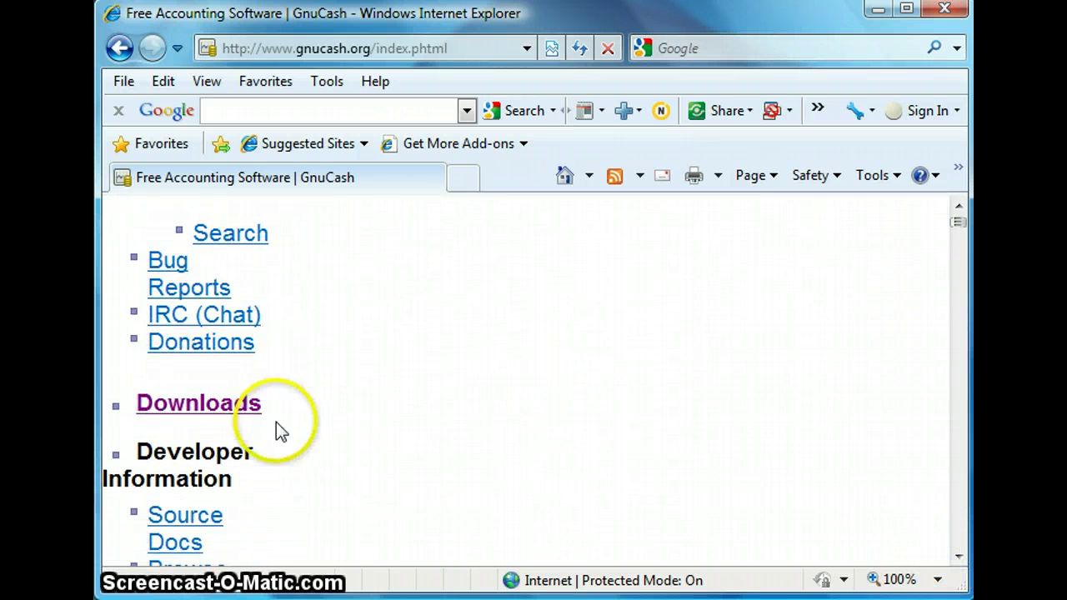
click(233, 417)
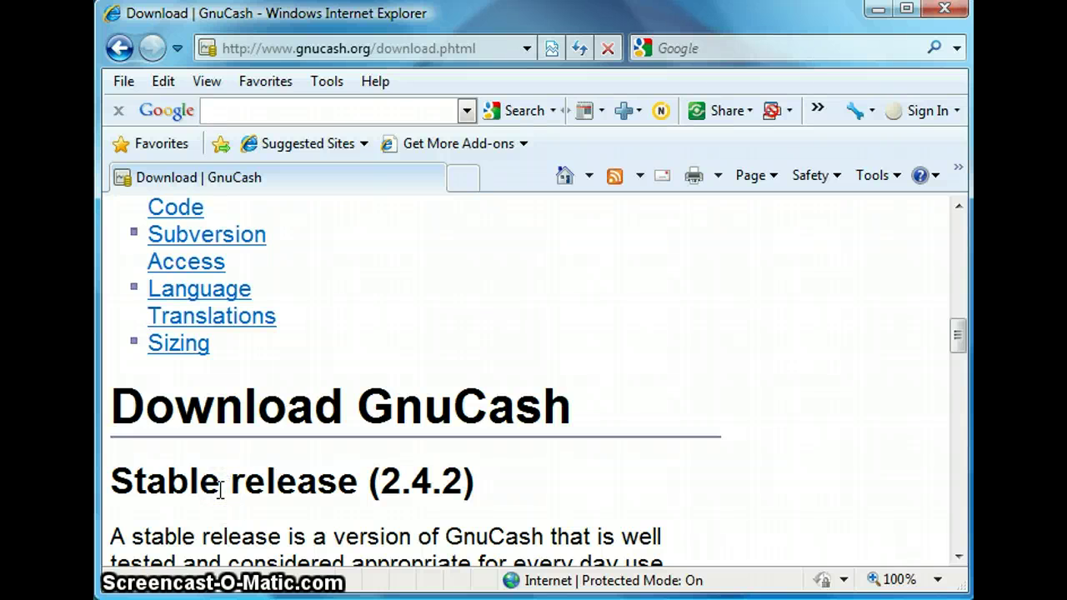
Choose the Microsoft Windows XP/Vista/7 installer under Installers on the Download page
scroll(225, 506, down, 2)
scroll(225, 505, down, 7)
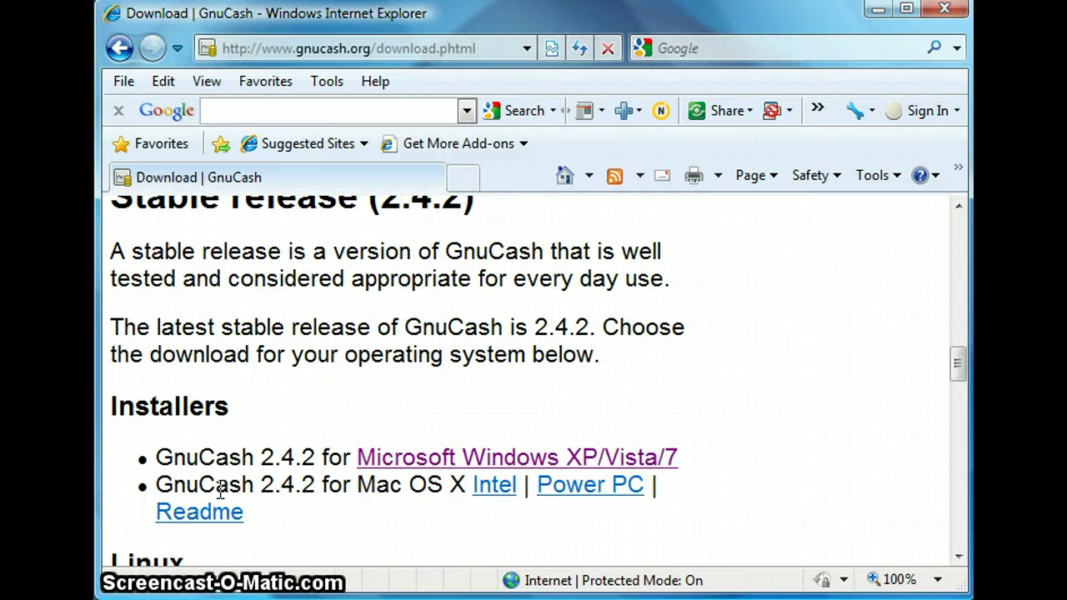
click(386, 467)
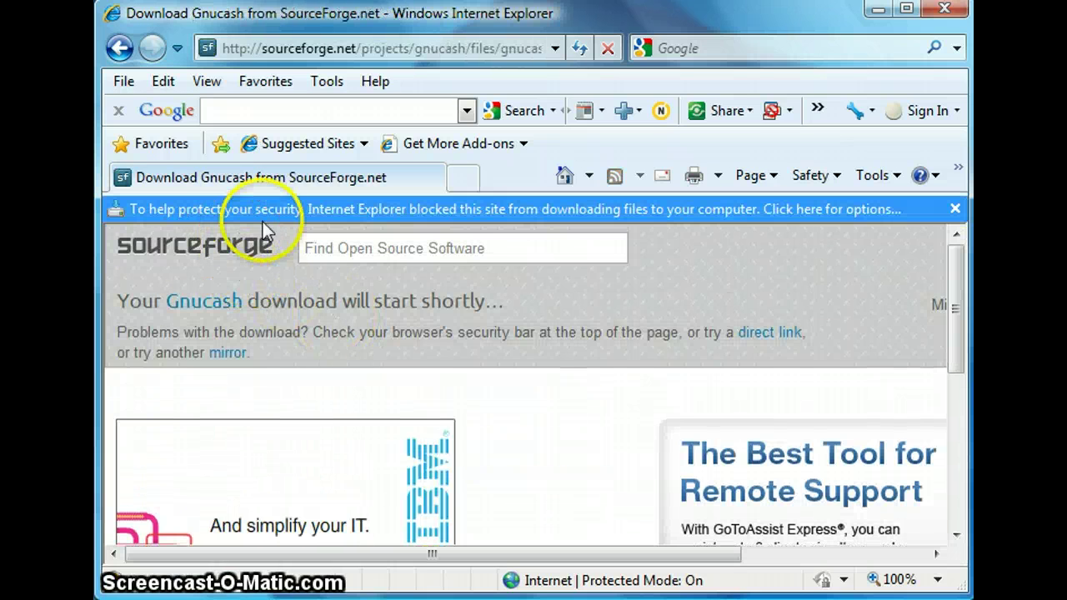
Allow the blocked gnucash-2.4.2-setup.exe download and run it
click(264, 215)
click(285, 237)
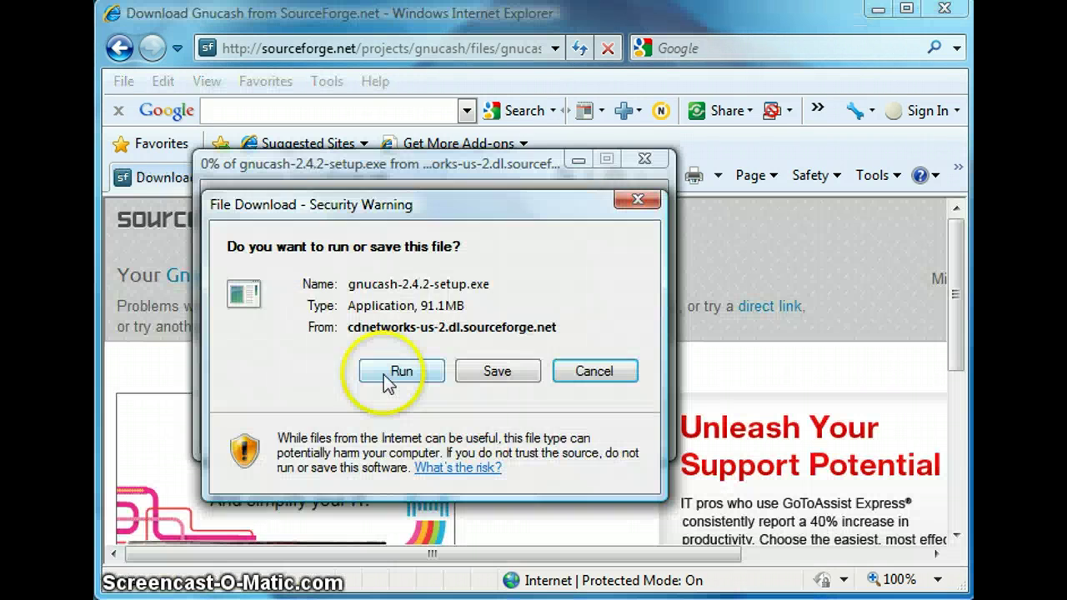
click(388, 373)
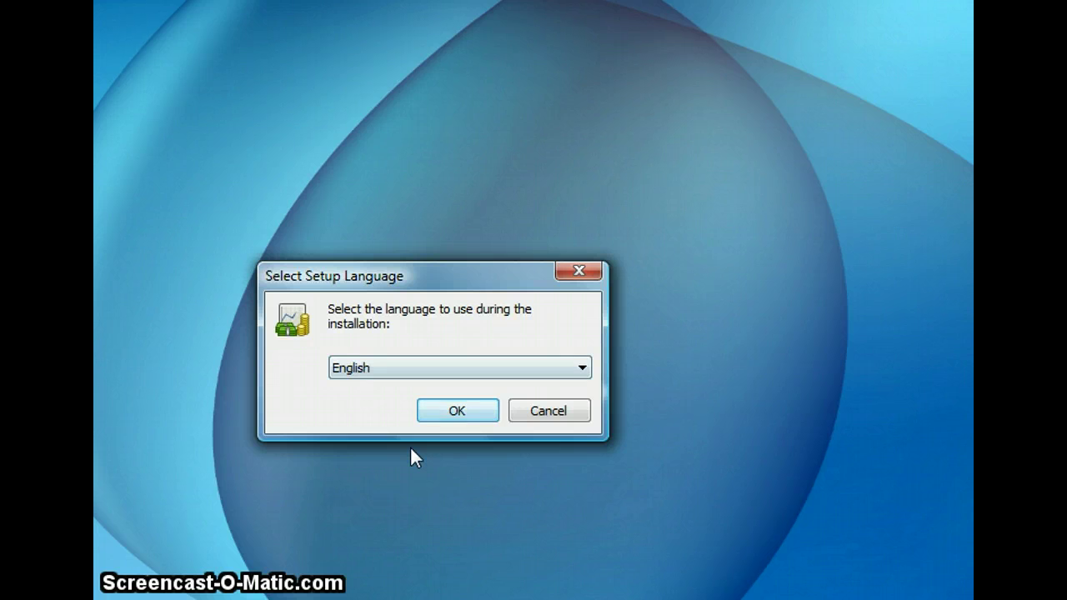
Choose English as setup language and accept the GNU General Public License
click(447, 409)
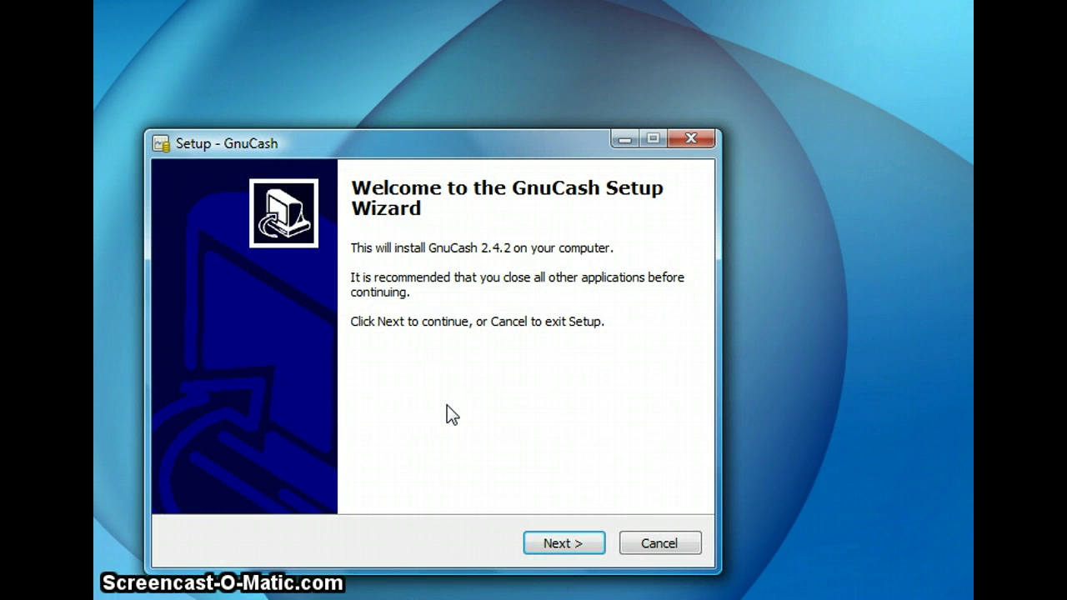
click(562, 546)
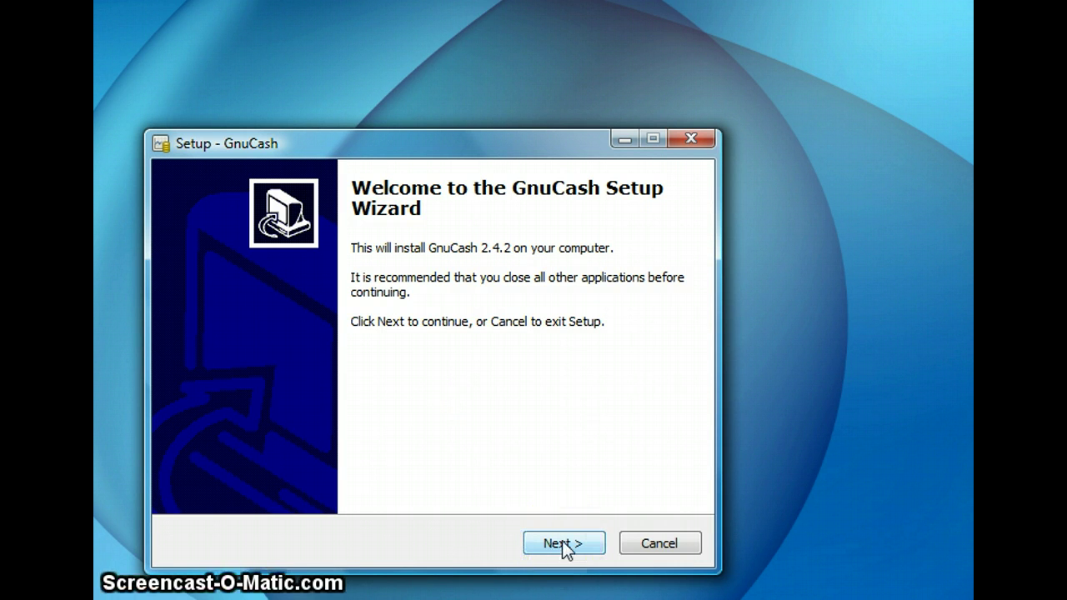
click(564, 544)
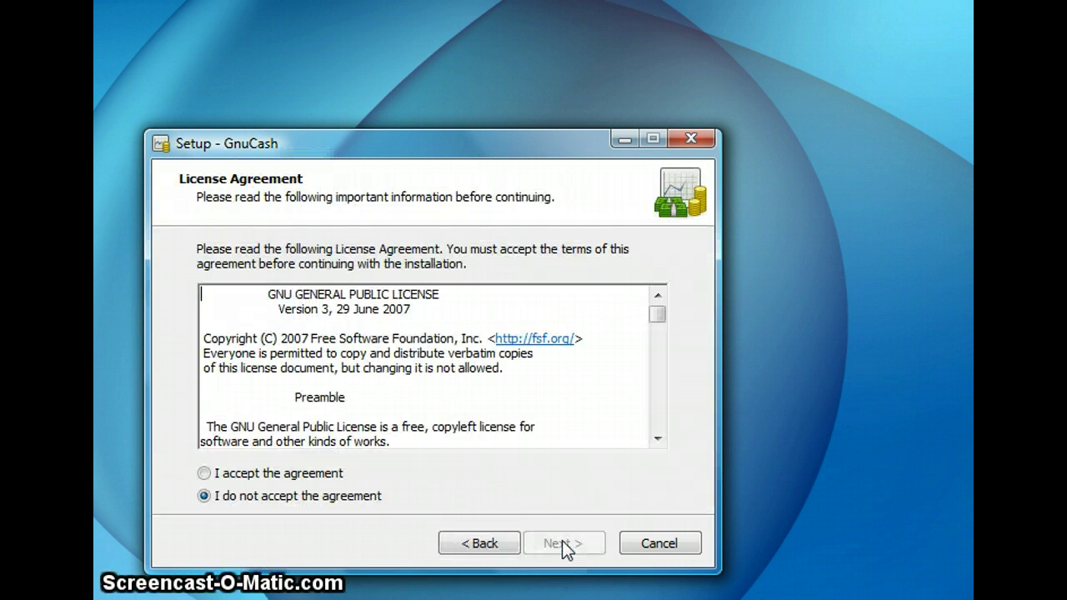
click(203, 474)
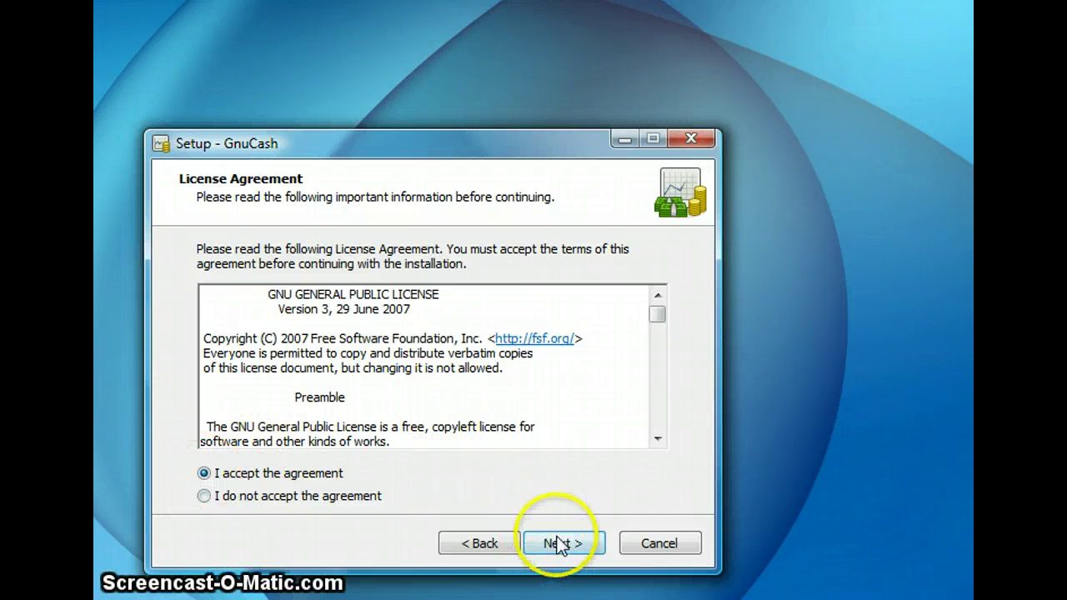
click(559, 544)
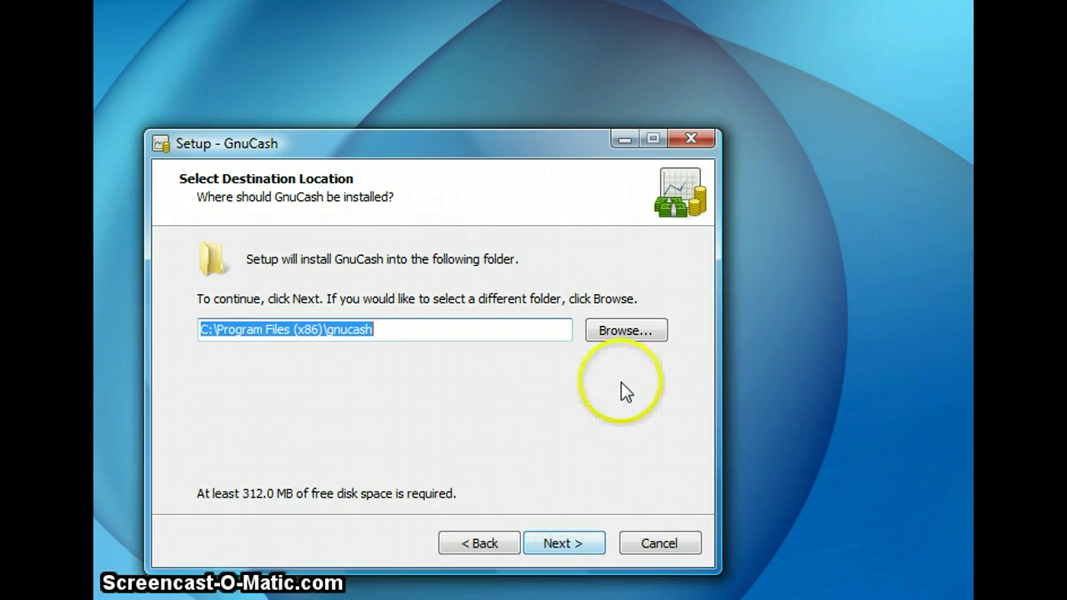
Keep C:\Program Files (x86)\gnucash as the installation folder
click(630, 331)
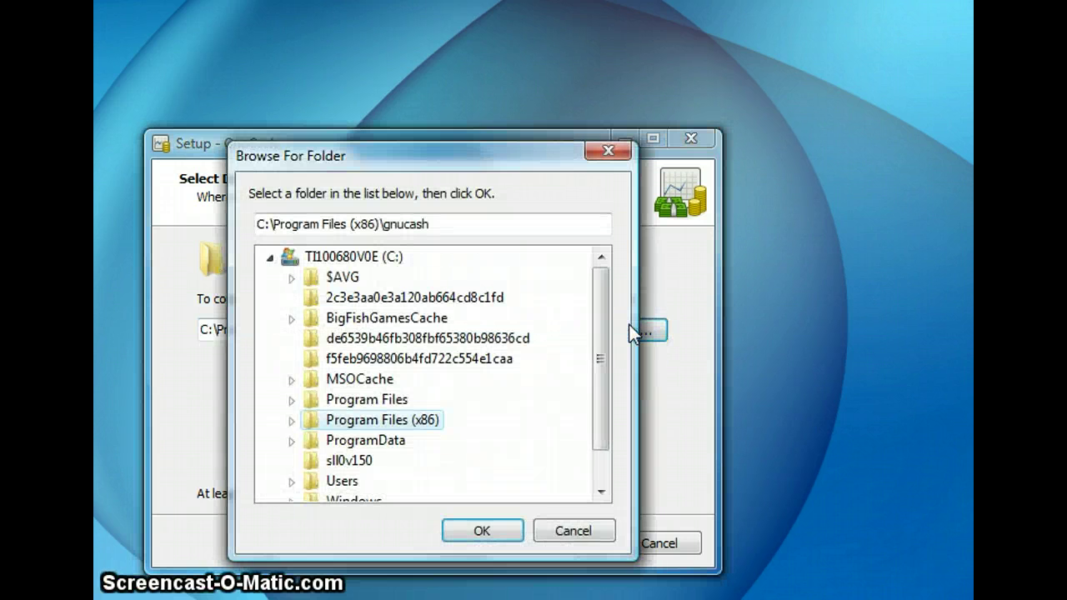
mouse_move(607, 336)
mouse_down()
mouse_move(596, 417)
mouse_move(600, 354)
mouse_up()
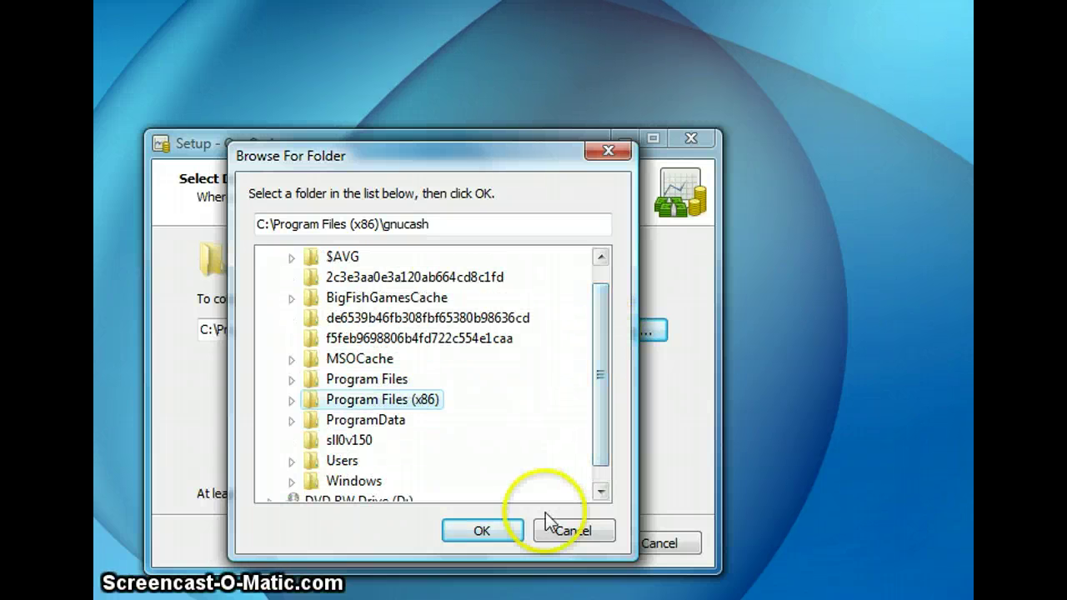
click(484, 531)
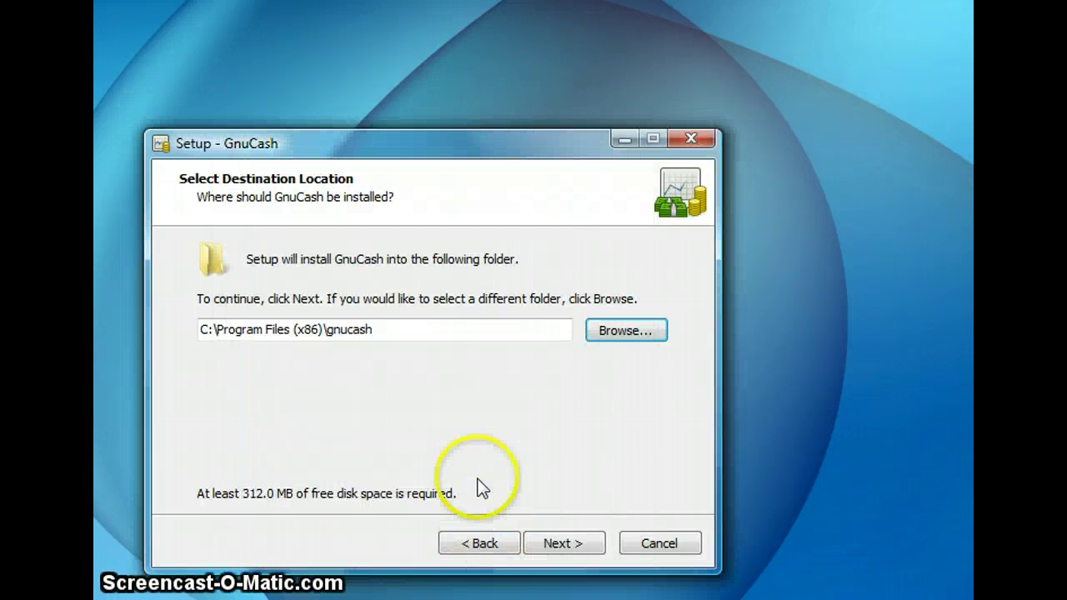
Keep Full installation as the installation type
click(553, 546)
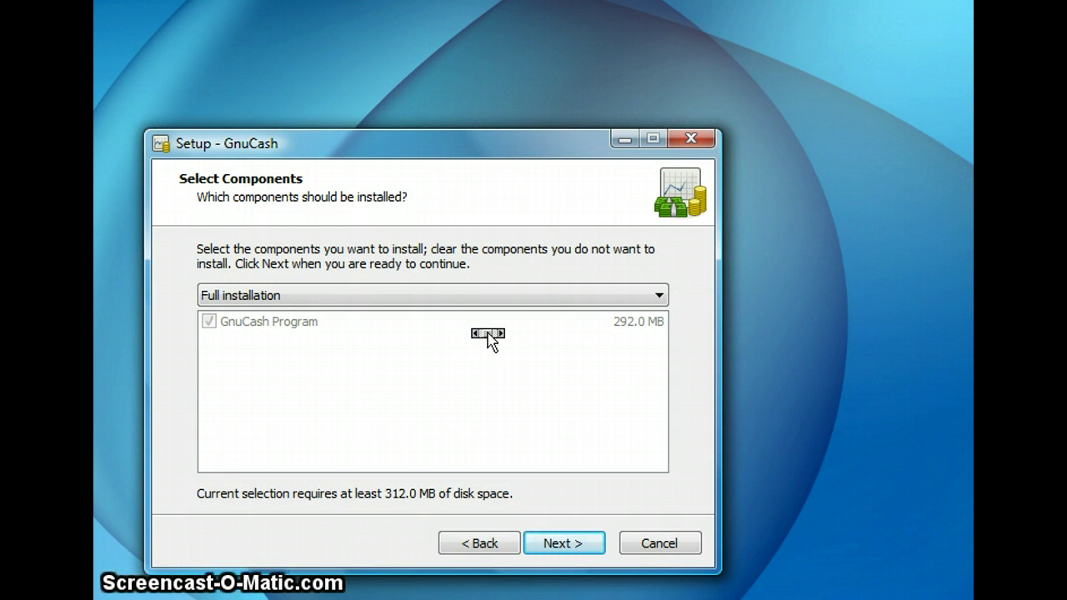
key(alt+Down)
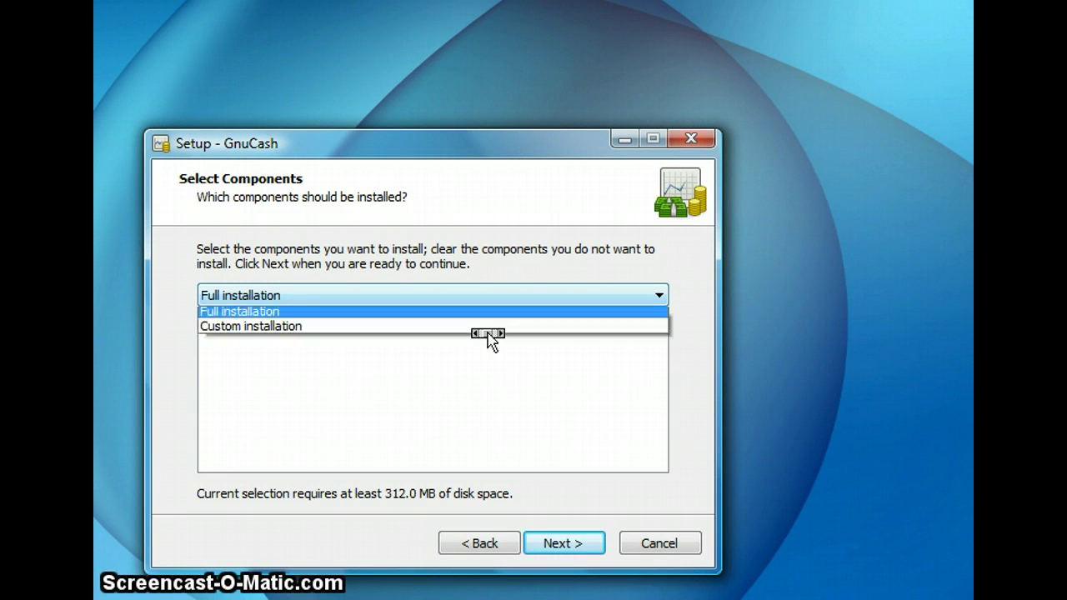
key(Up)
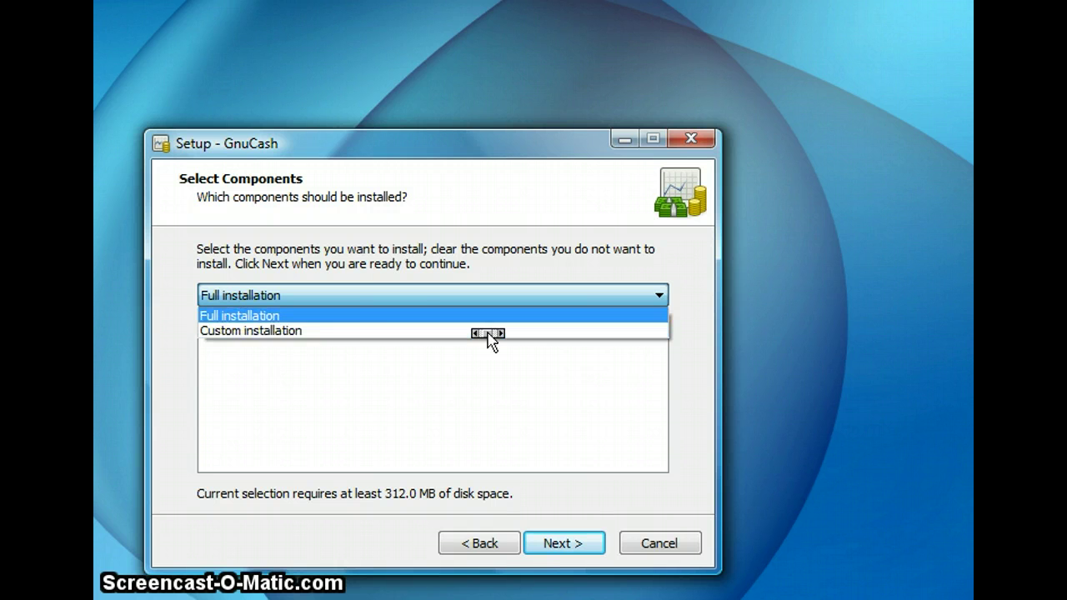
key(Return)
click(448, 405)
Keep the default Start Menu folder and desktop icon, install GnuCash, and finish the wizard
click(555, 540)
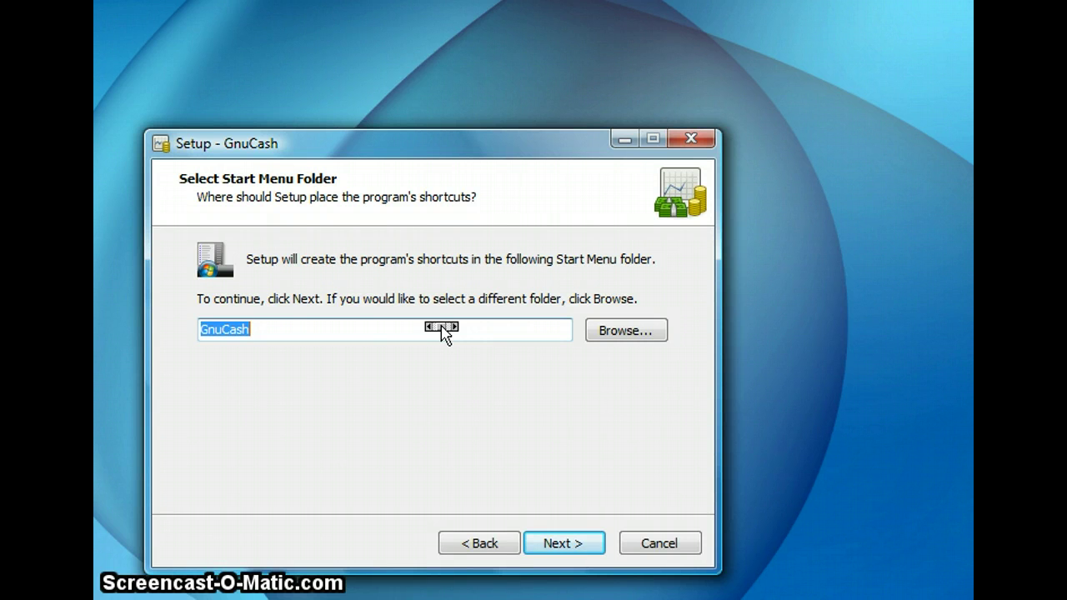
click(442, 334)
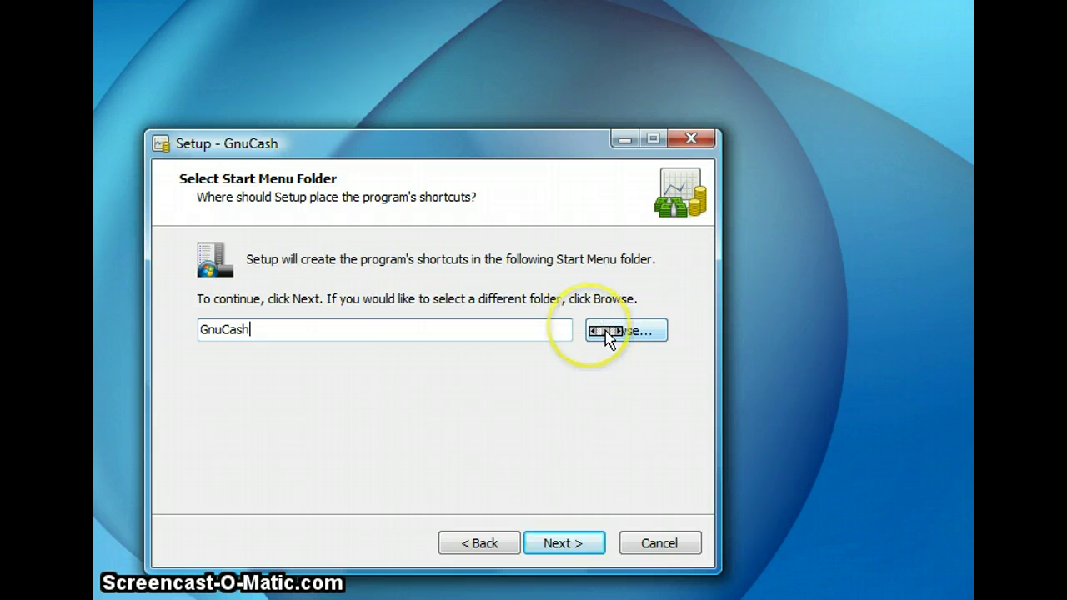
click(583, 543)
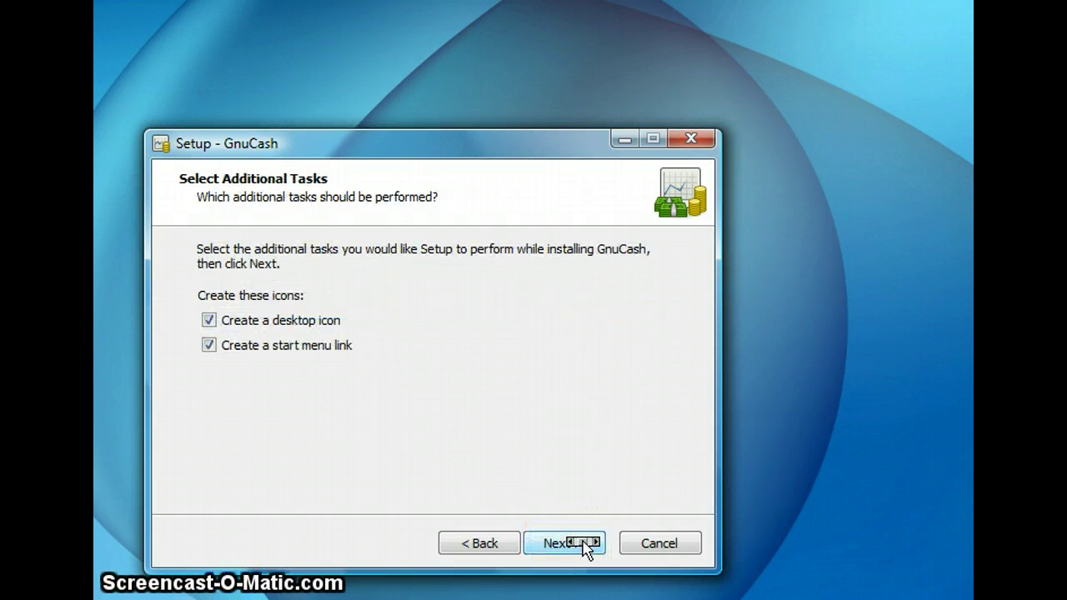
click(322, 330)
click(322, 330)
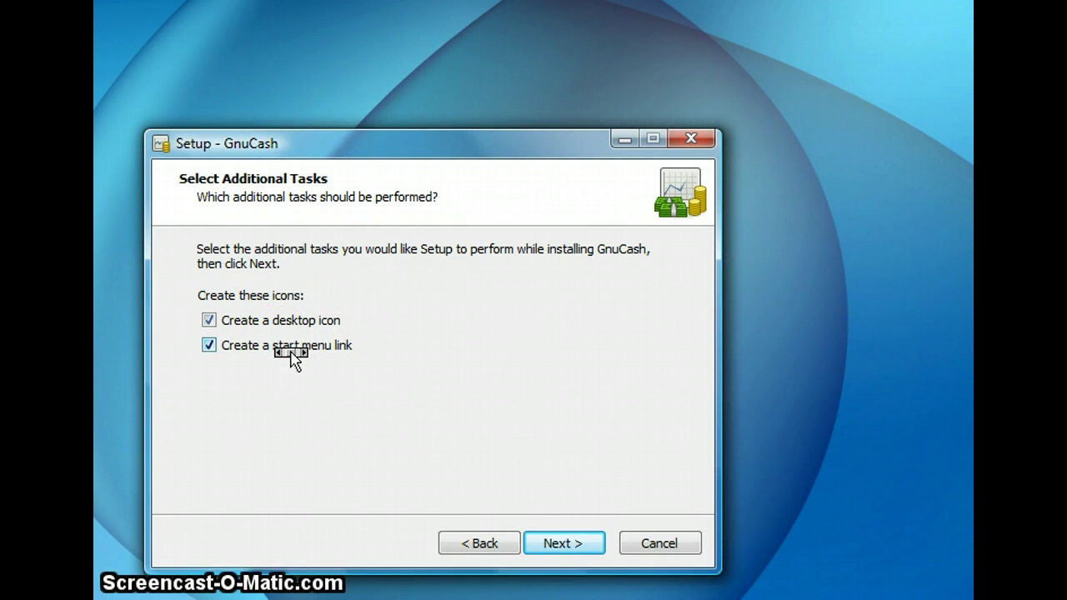
click(596, 547)
click(595, 546)
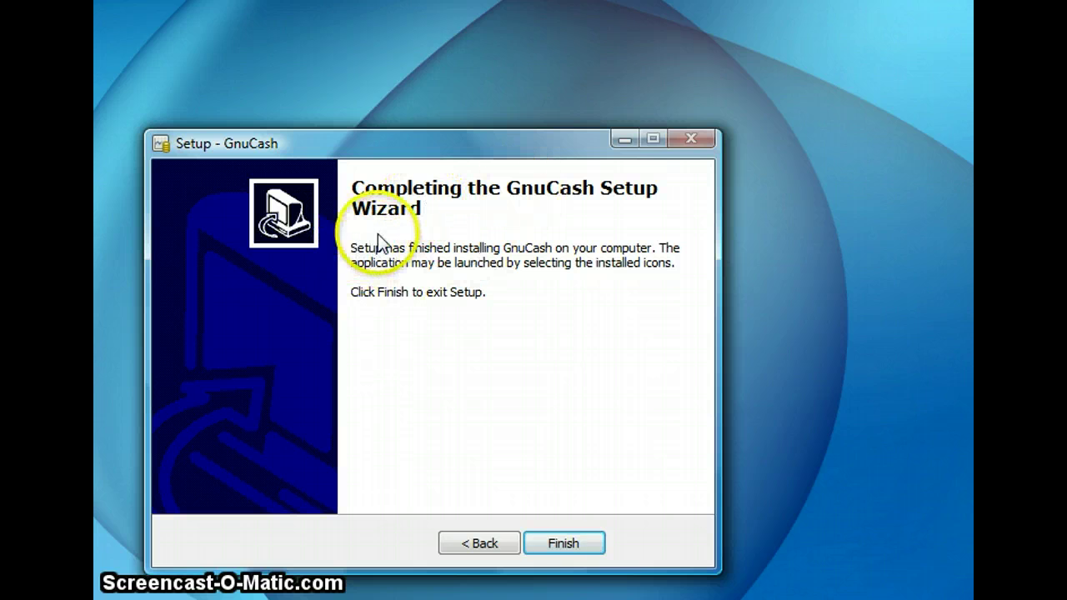
click(563, 543)
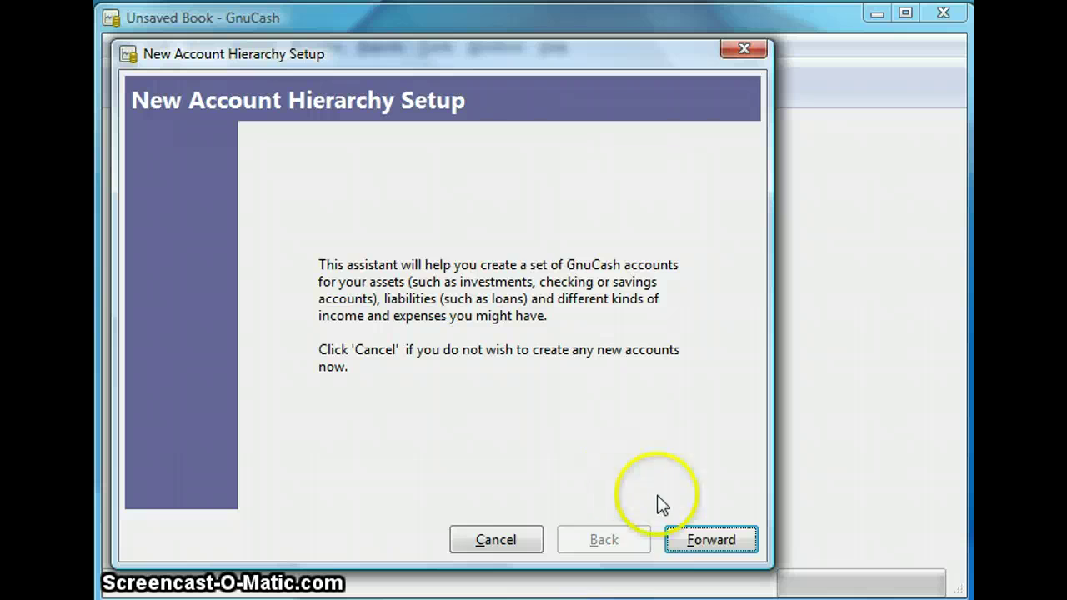
Keep USD (US Dollar) as the currency for new accounts and continue
click(690, 537)
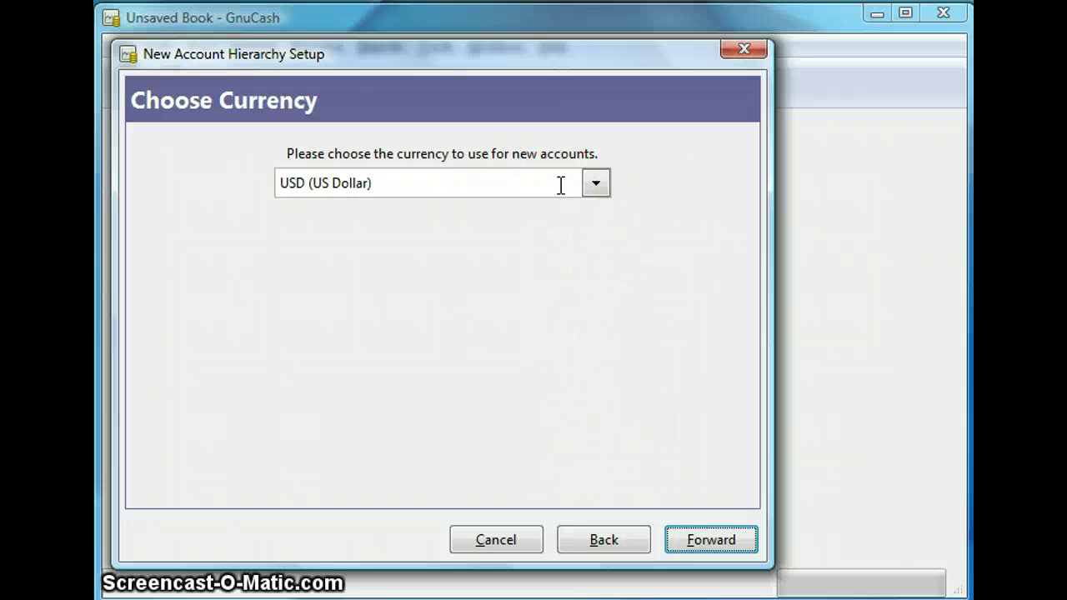
click(594, 185)
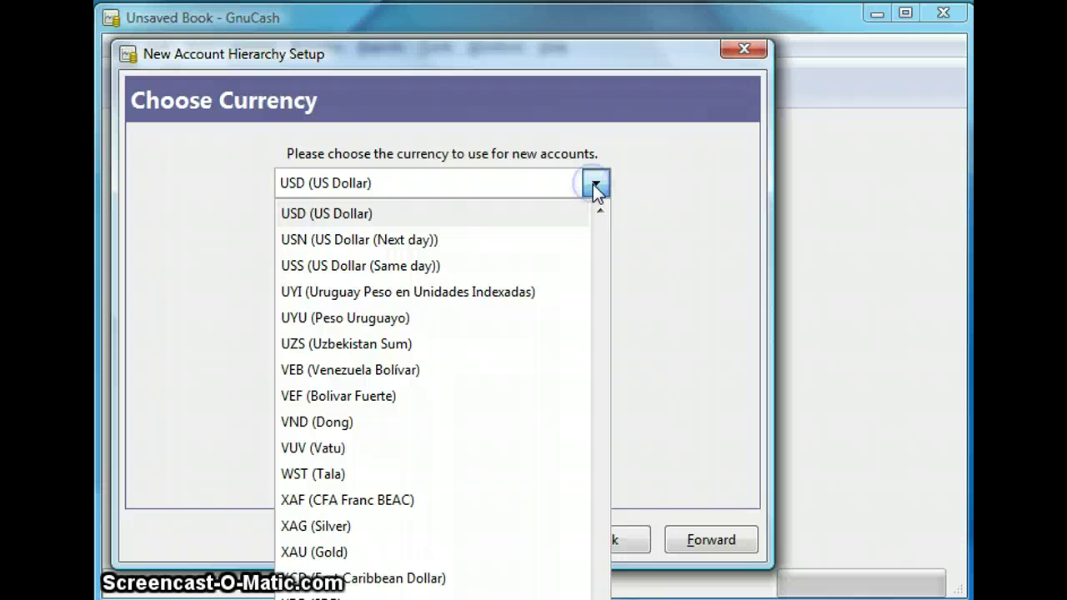
click(666, 351)
click(704, 540)
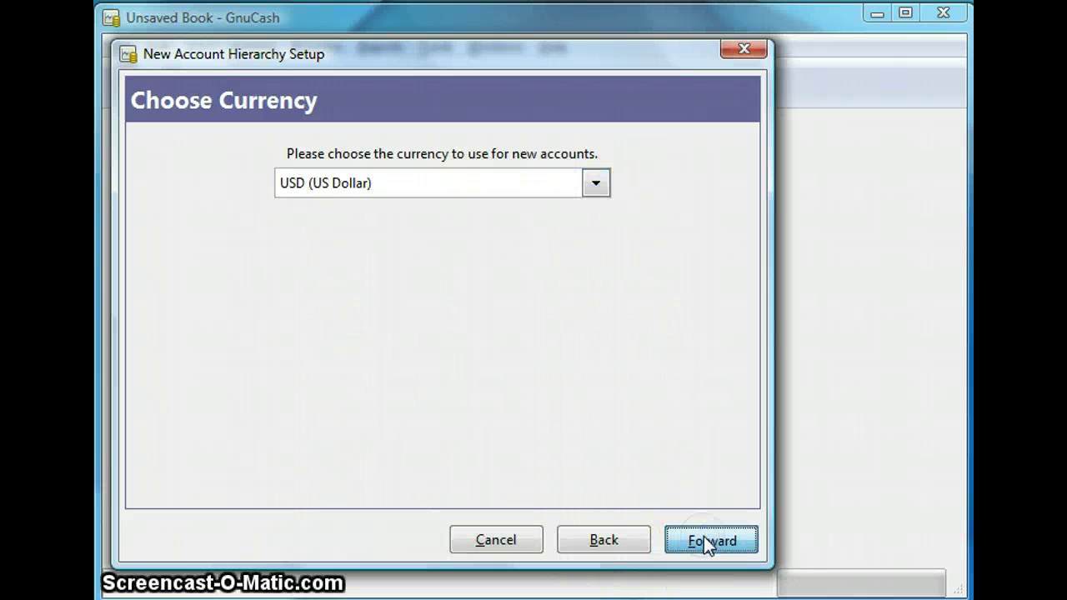
click(557, 367)
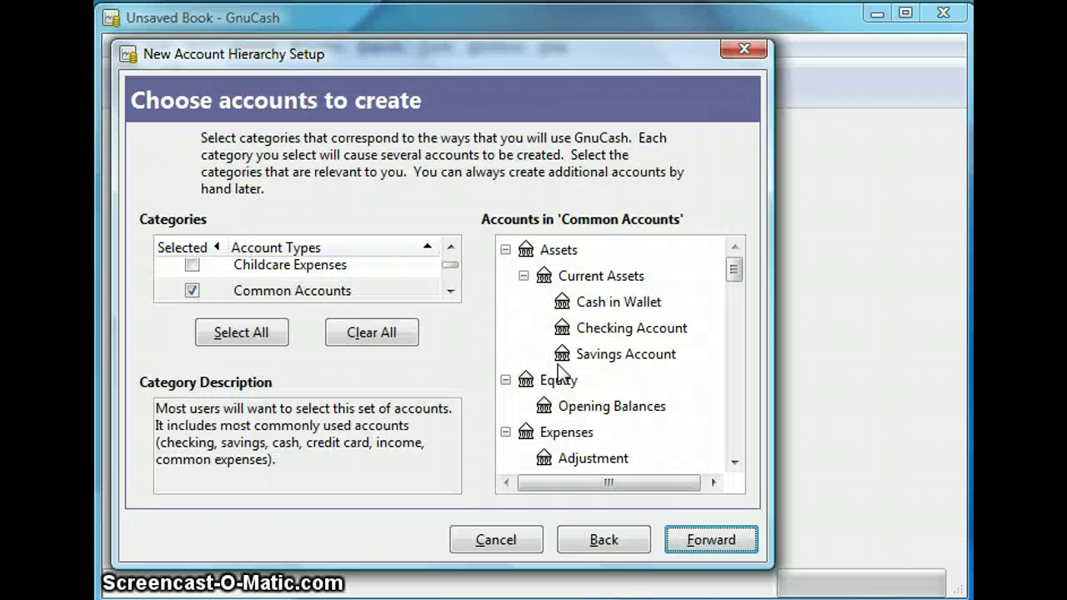
Preview the accounts of the A Simple Checkbook, Business Accounts and Childcare Expenses categories
click(398, 250)
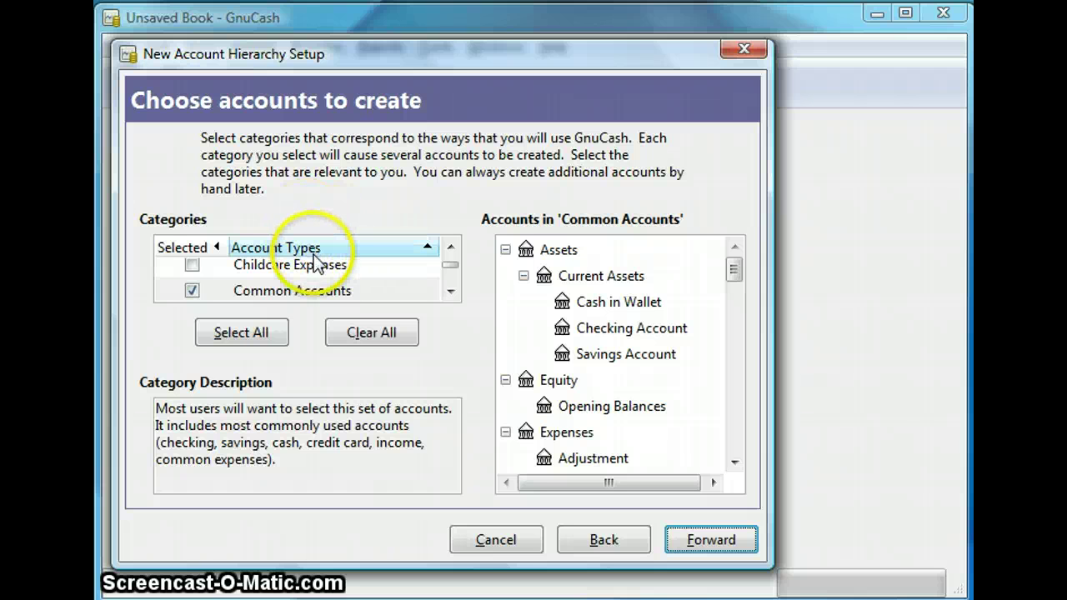
click(325, 286)
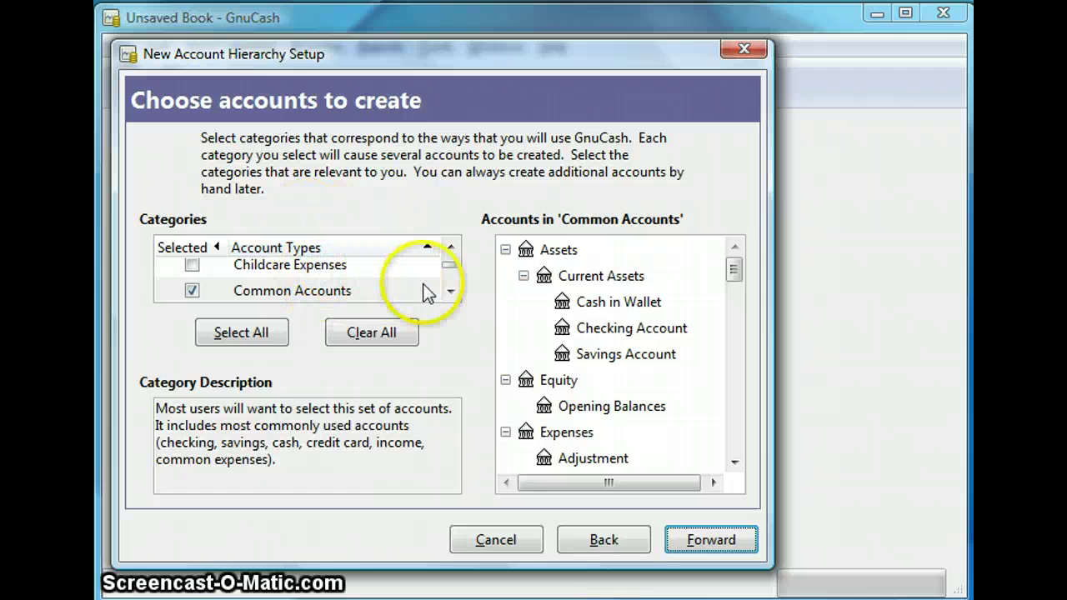
drag(448, 268, 447, 253)
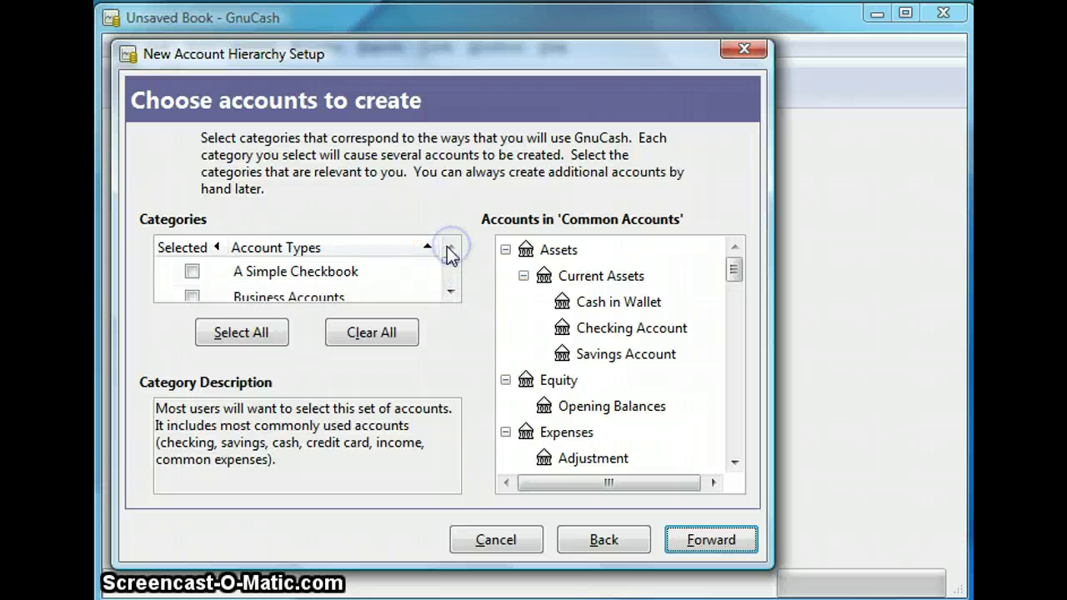
click(192, 273)
click(191, 275)
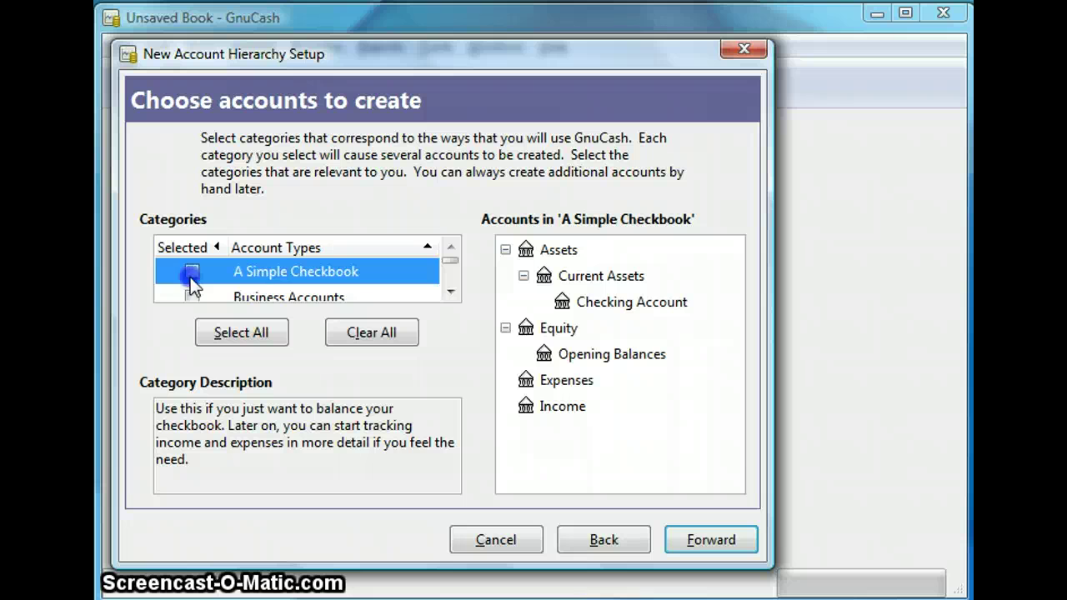
click(190, 295)
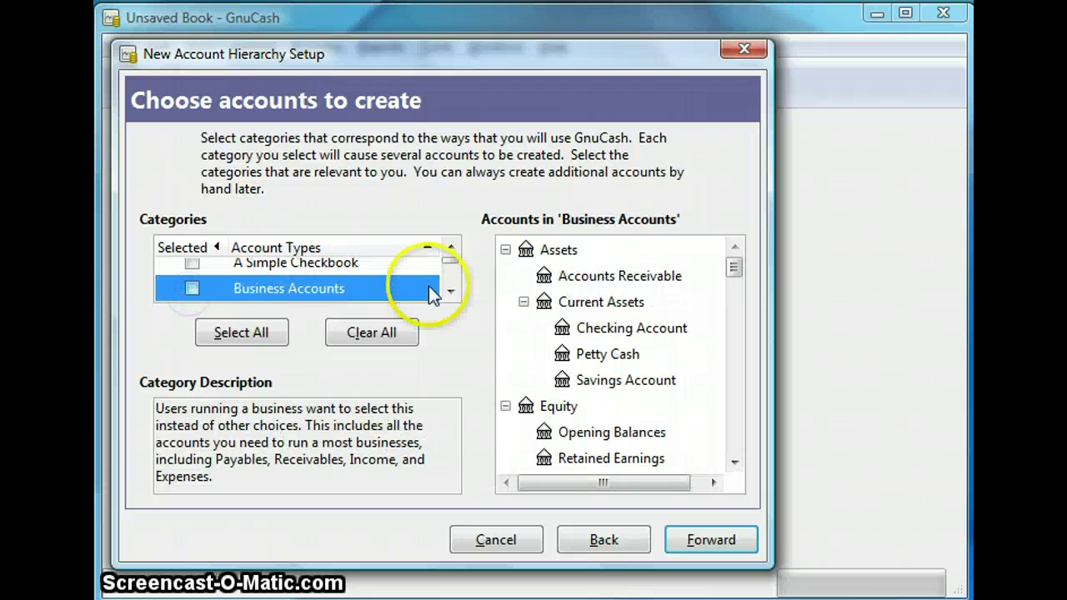
scroll(453, 282, down, 1)
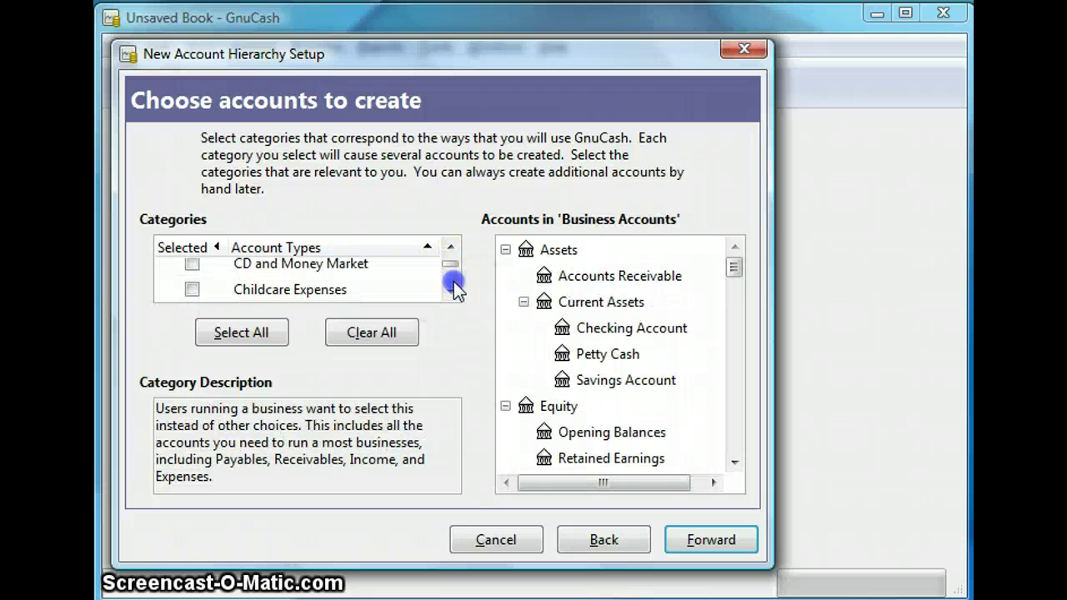
click(348, 284)
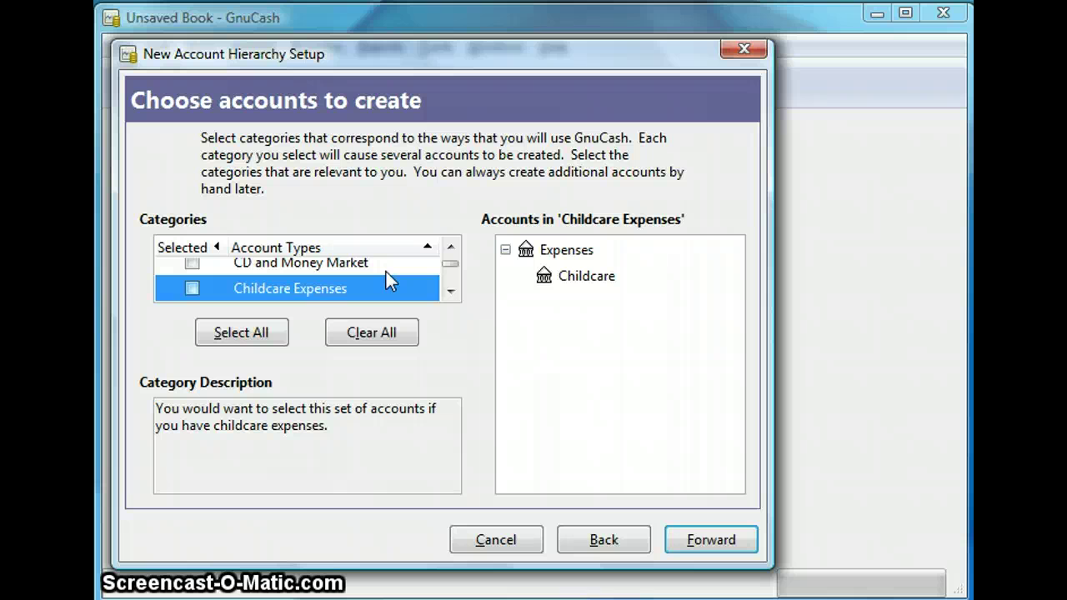
Untick Common Accounts and tick Business Accounts in the Categories list
click(451, 292)
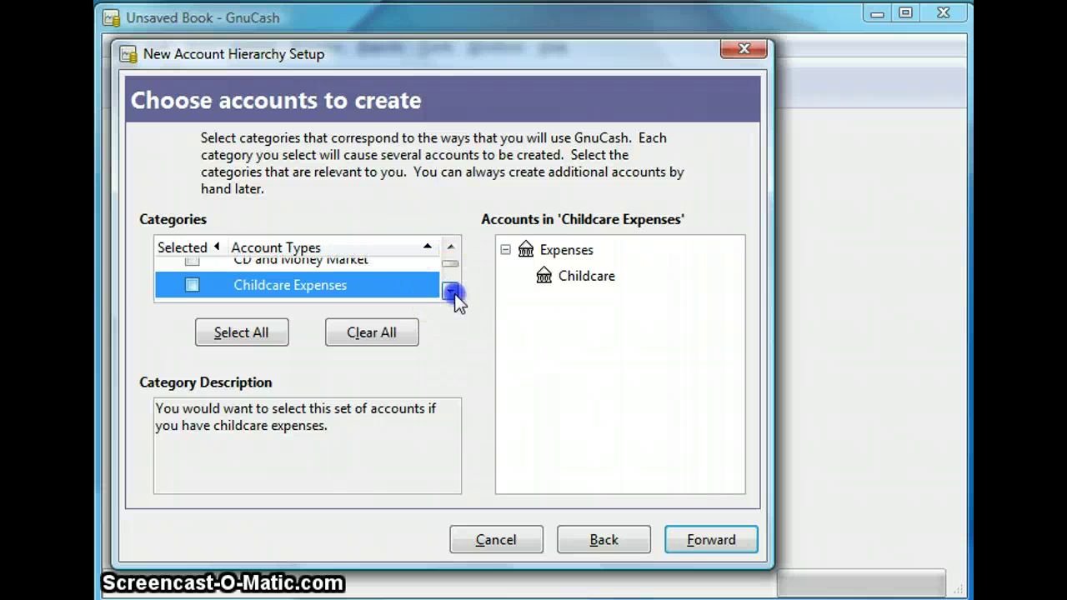
click(453, 292)
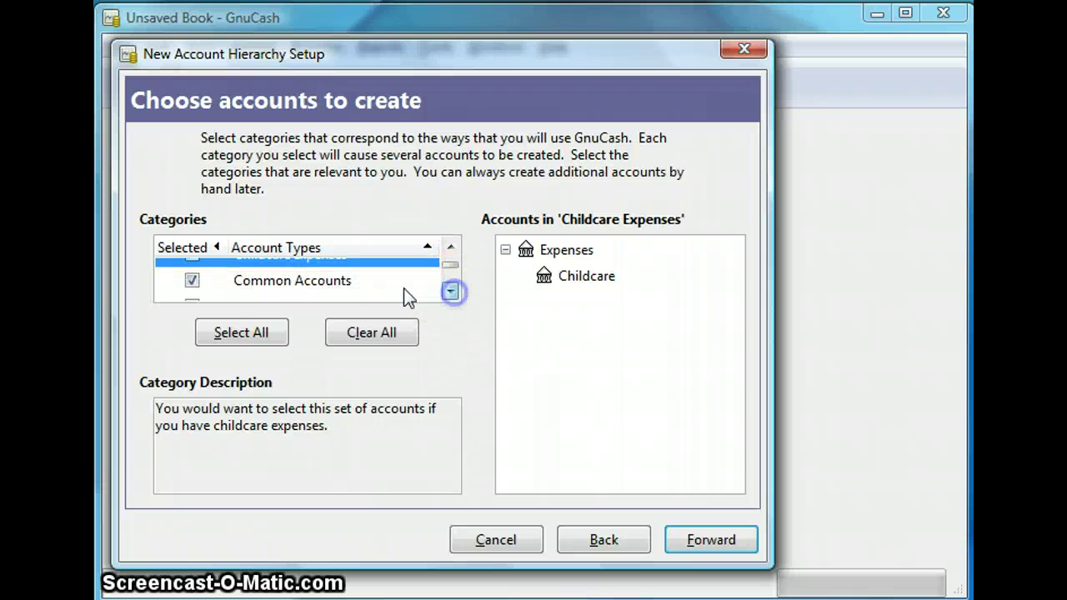
click(192, 281)
click(450, 247)
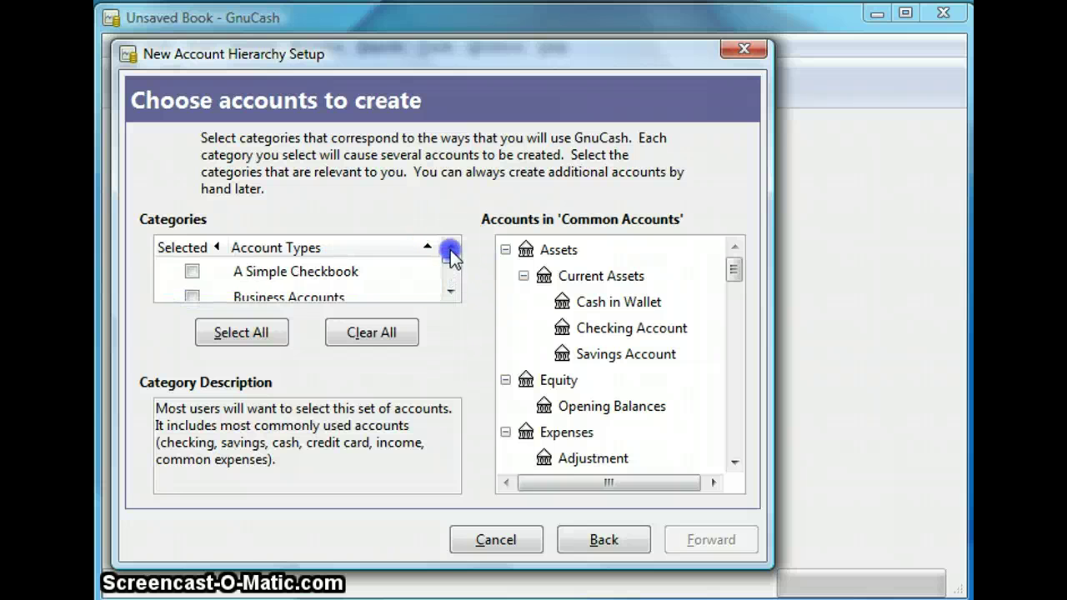
click(195, 295)
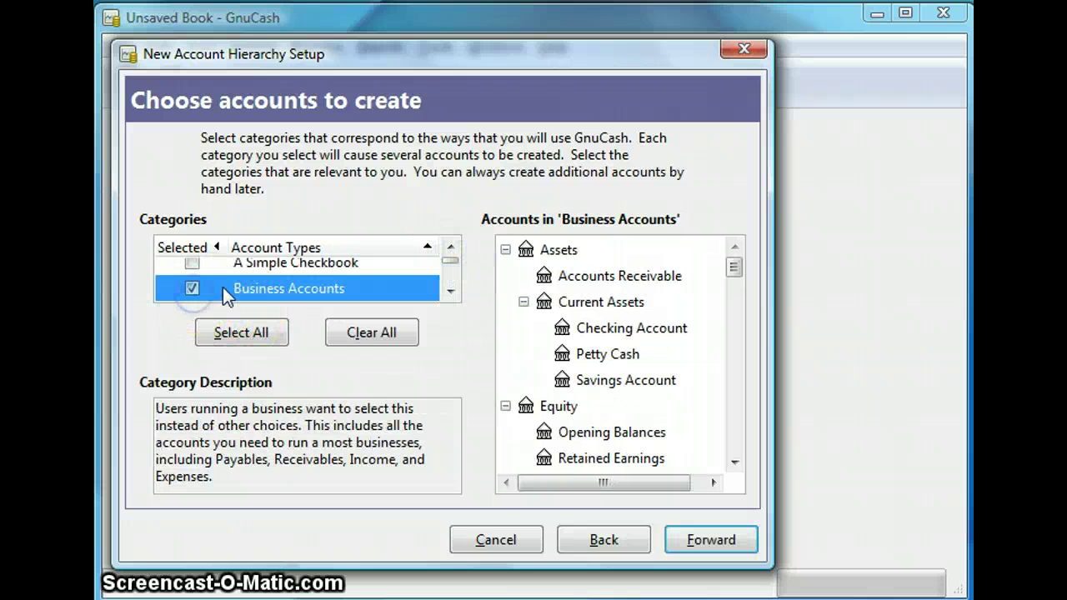
click(451, 291)
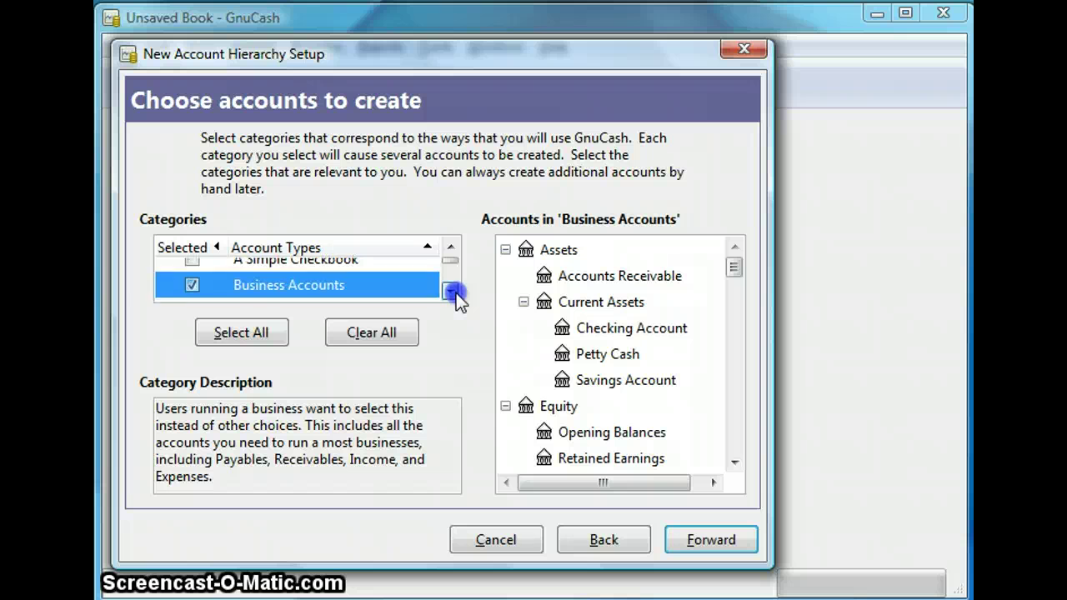
click(457, 293)
click(453, 264)
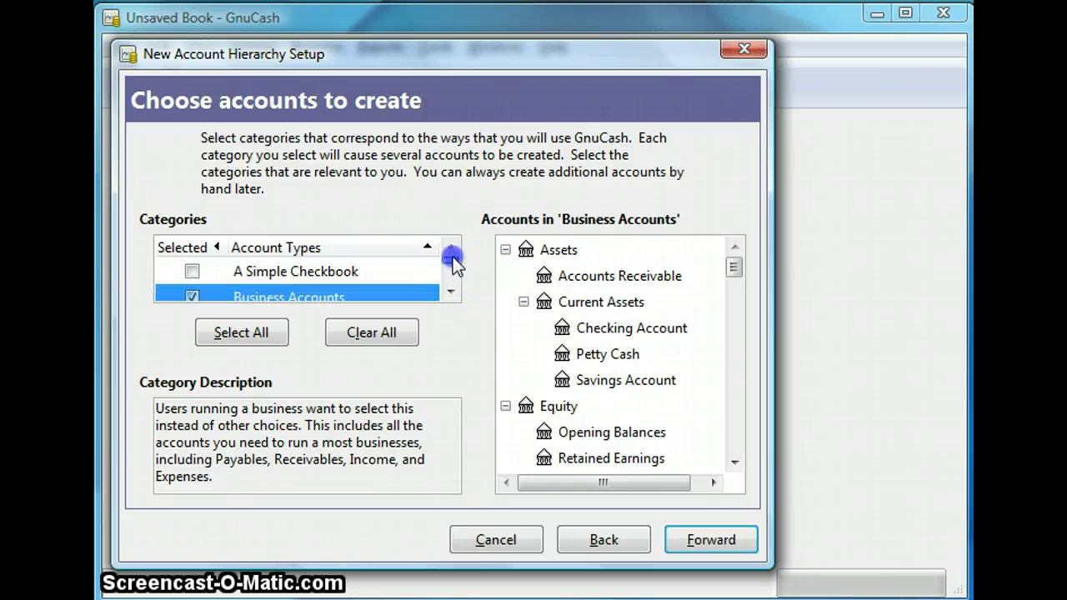
Advance to Setup selected accounts, leaving the Accounts Receivable name unchanged
click(694, 540)
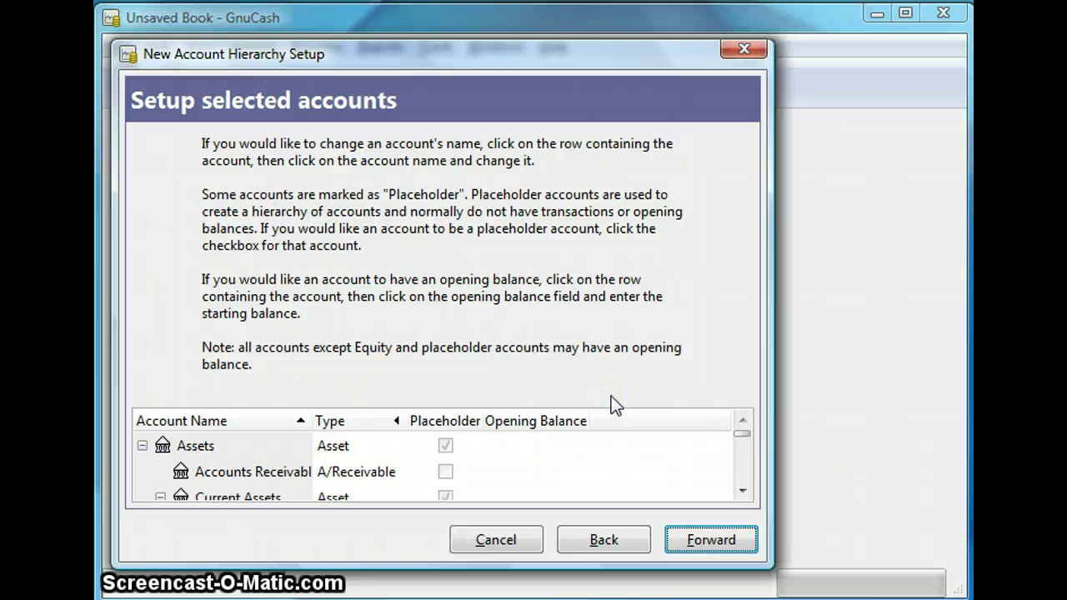
click(743, 492)
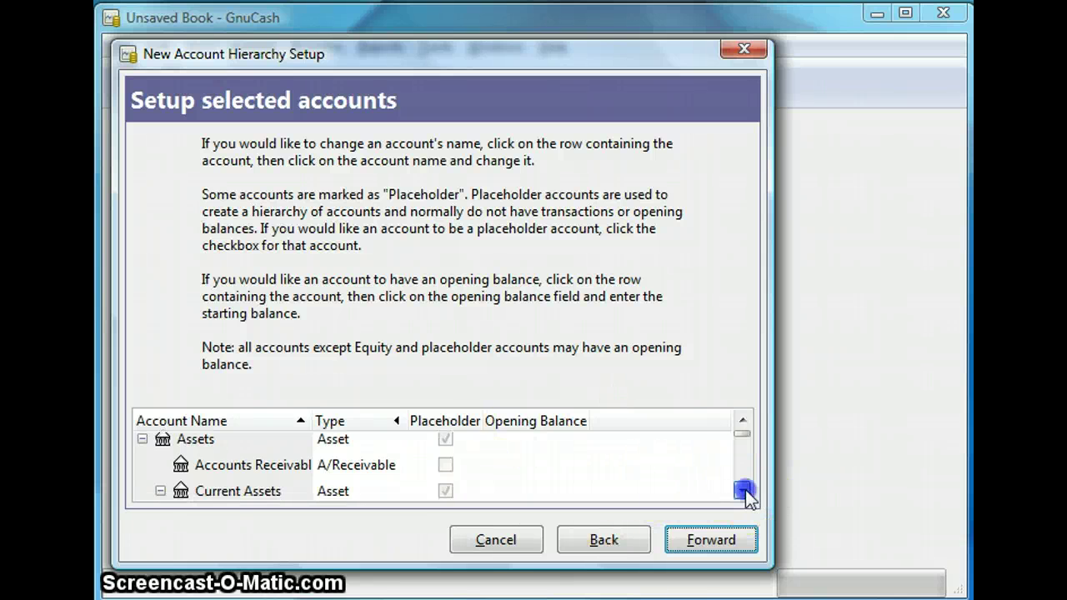
click(743, 492)
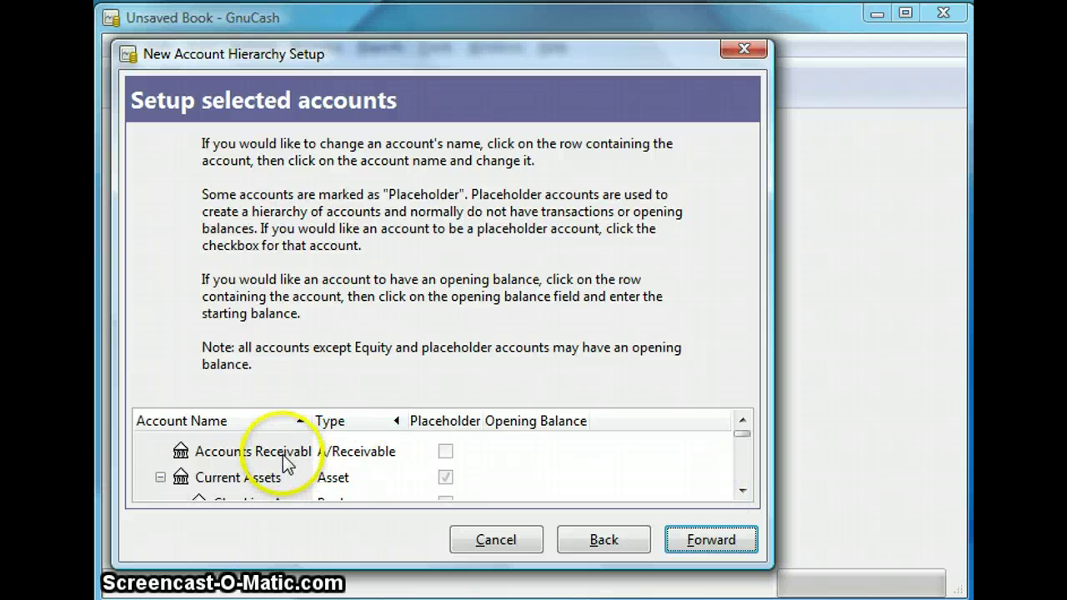
click(283, 454)
click(283, 454)
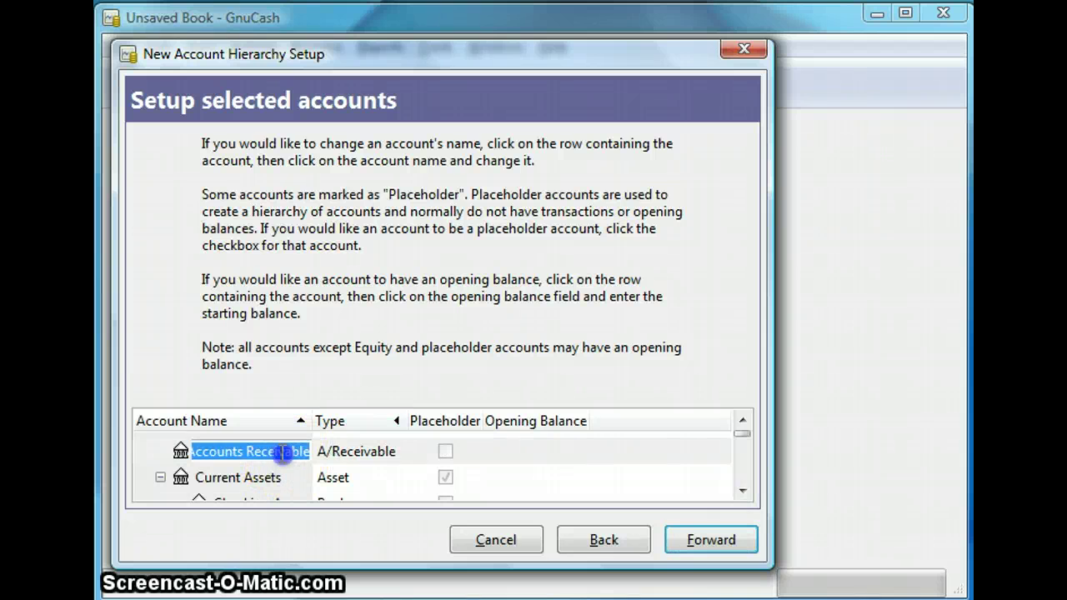
double_click(282, 455)
click(282, 455)
double_click(246, 457)
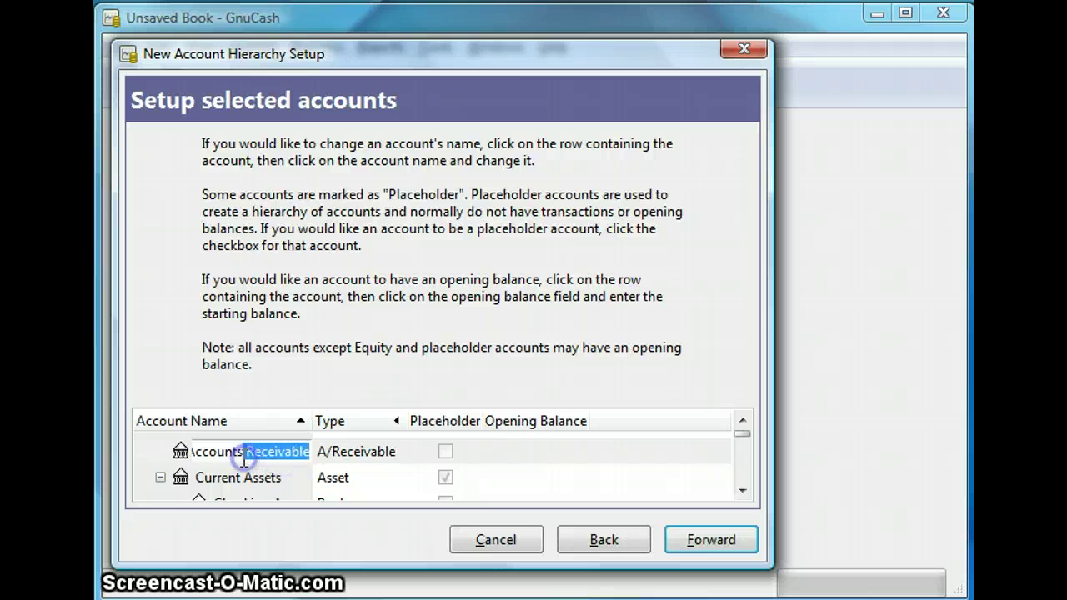
click(235, 455)
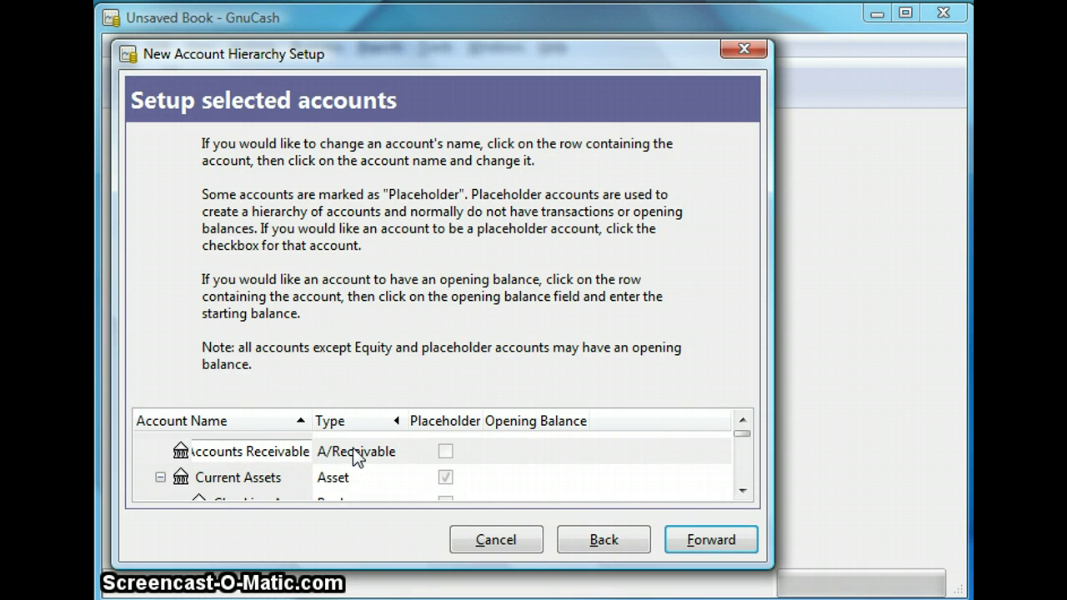
Move past Current Assets down to the Savings Account row
click(391, 453)
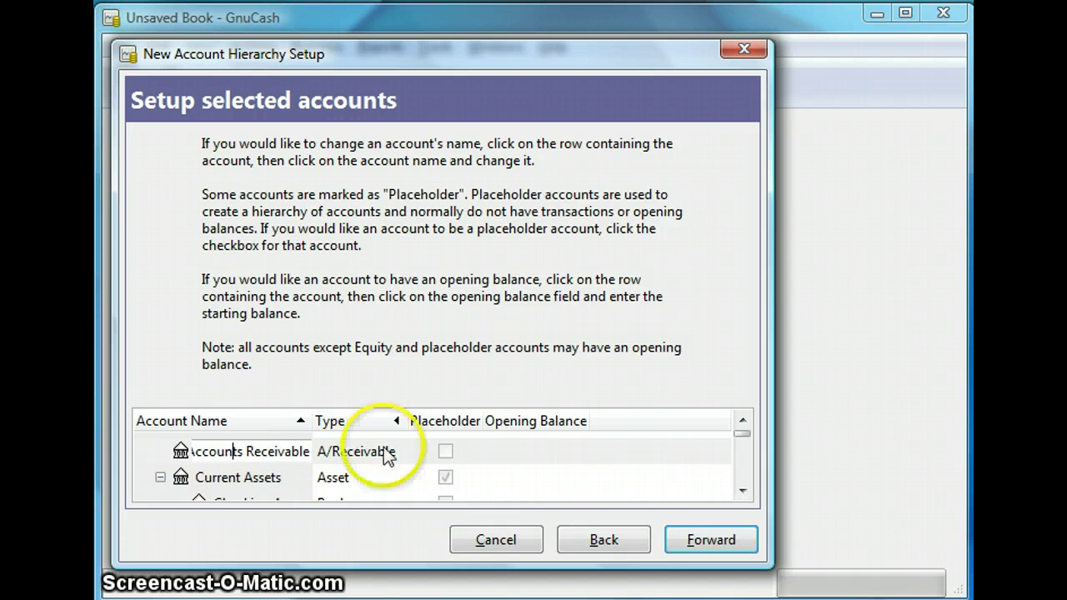
click(512, 474)
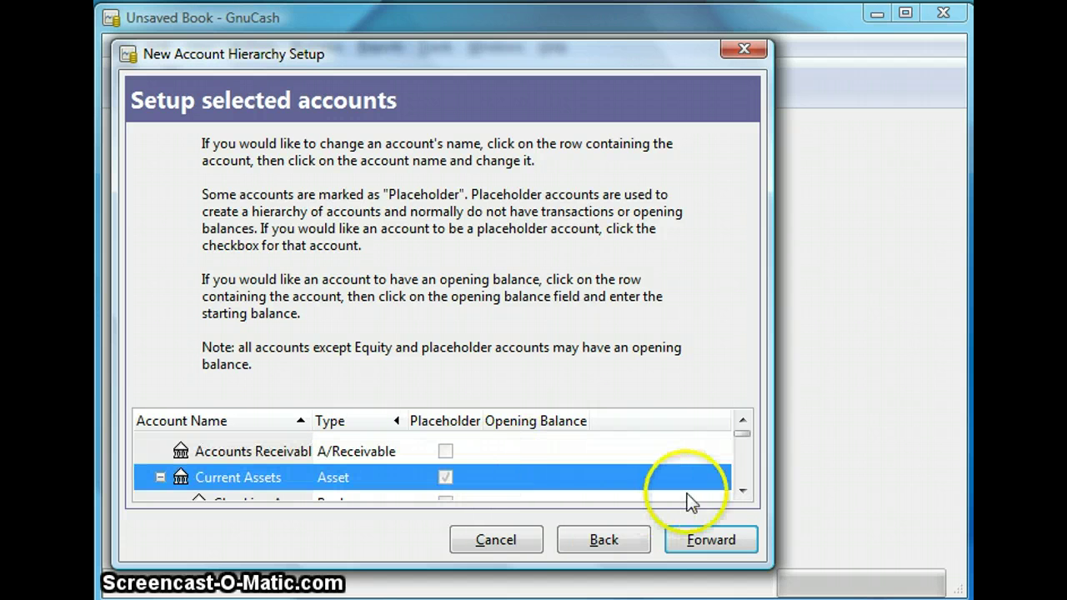
click(783, 510)
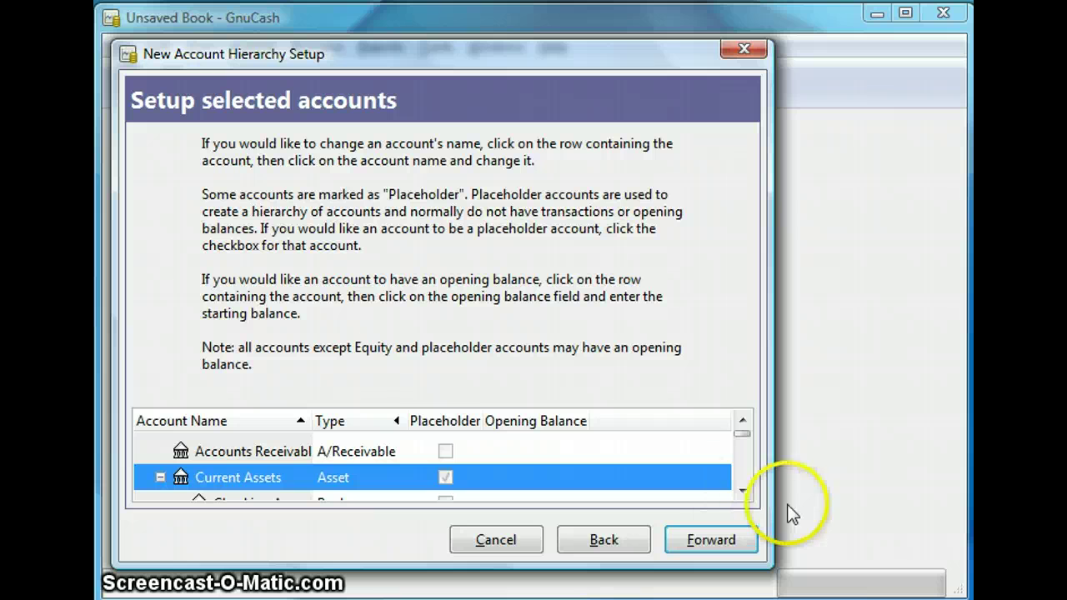
drag(745, 494, 745, 494)
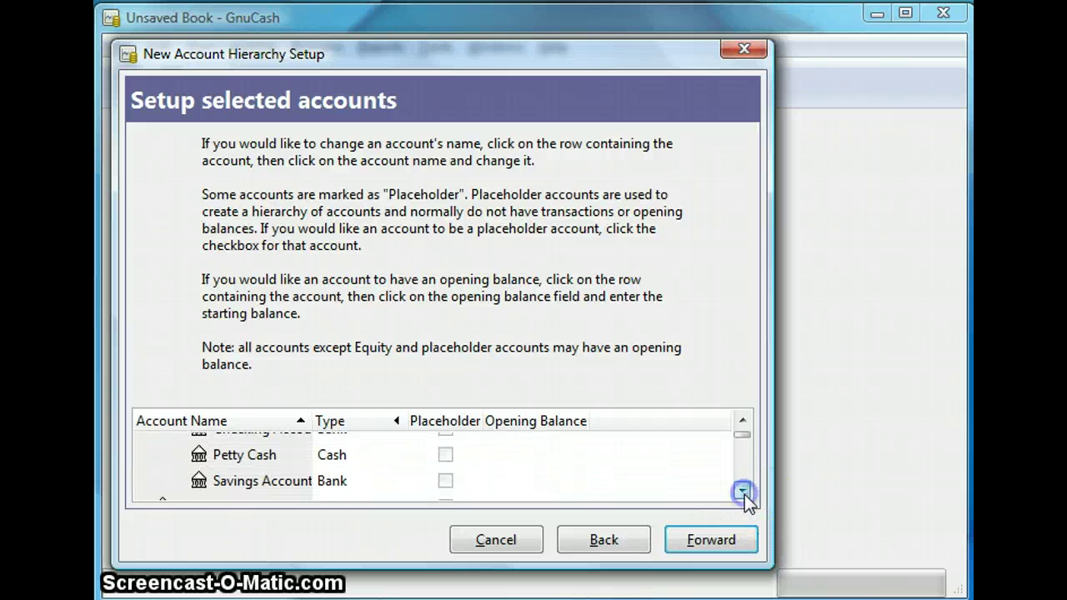
Give Savings Account an opening balance of 5,000
click(516, 479)
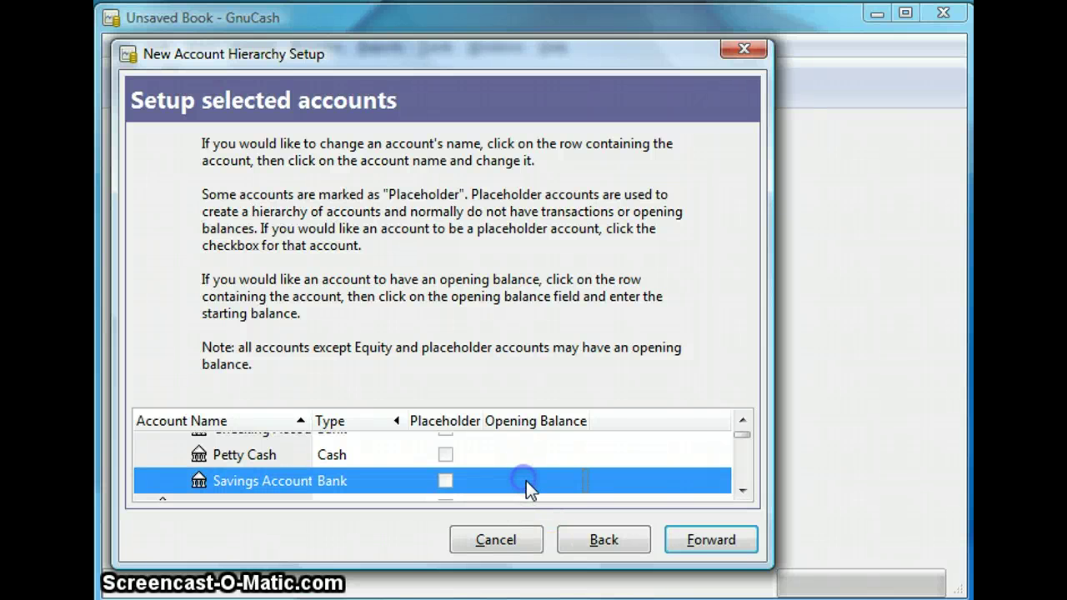
click(523, 481)
text(5)
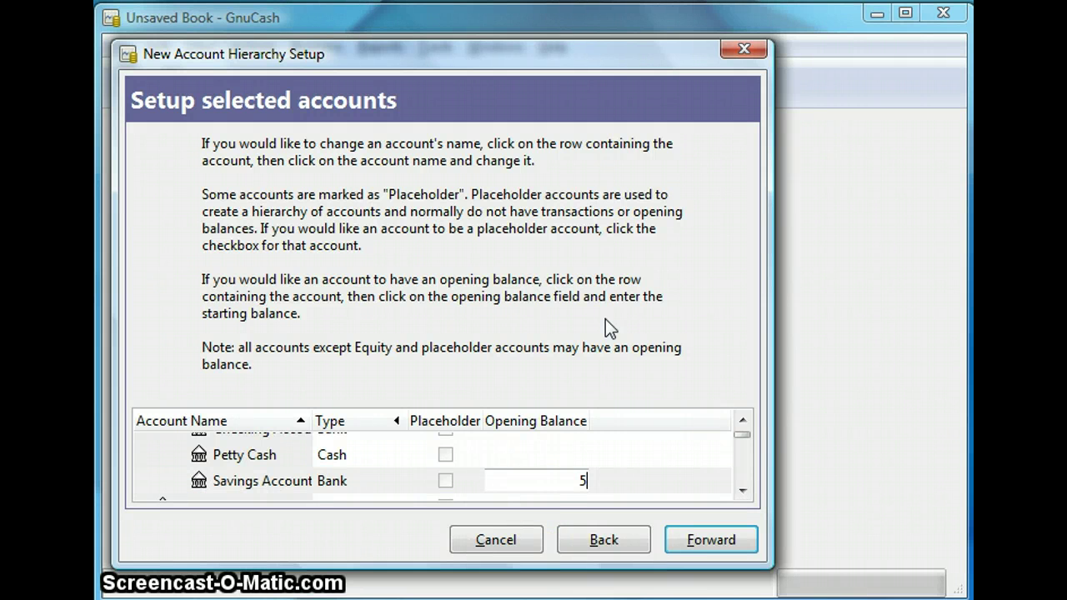
text(,000)
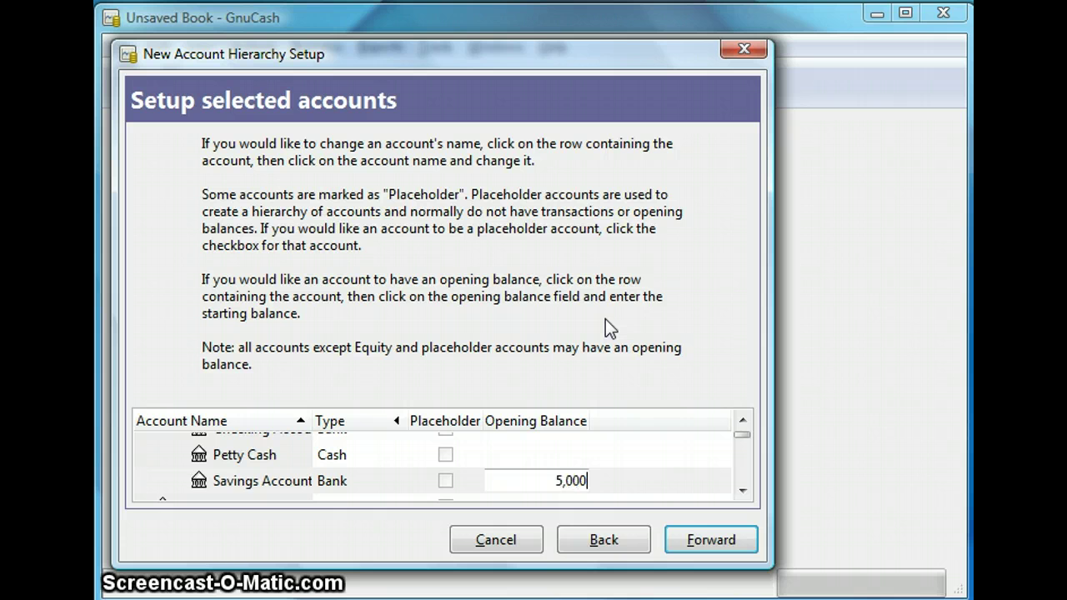
key(Return)
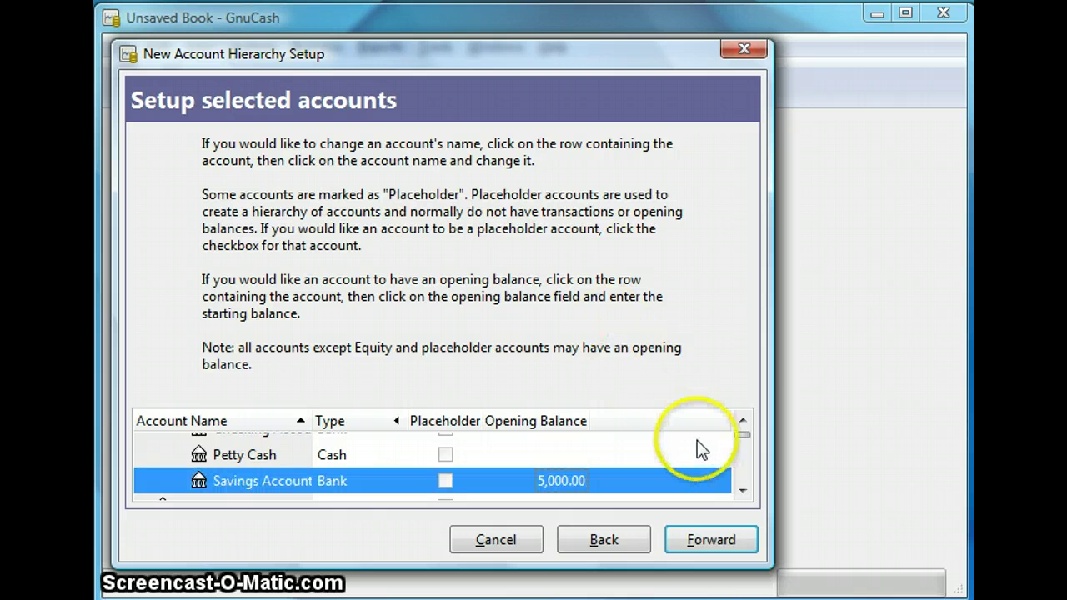
Give Checking Account an opening balance of 10,000
click(743, 421)
click(744, 421)
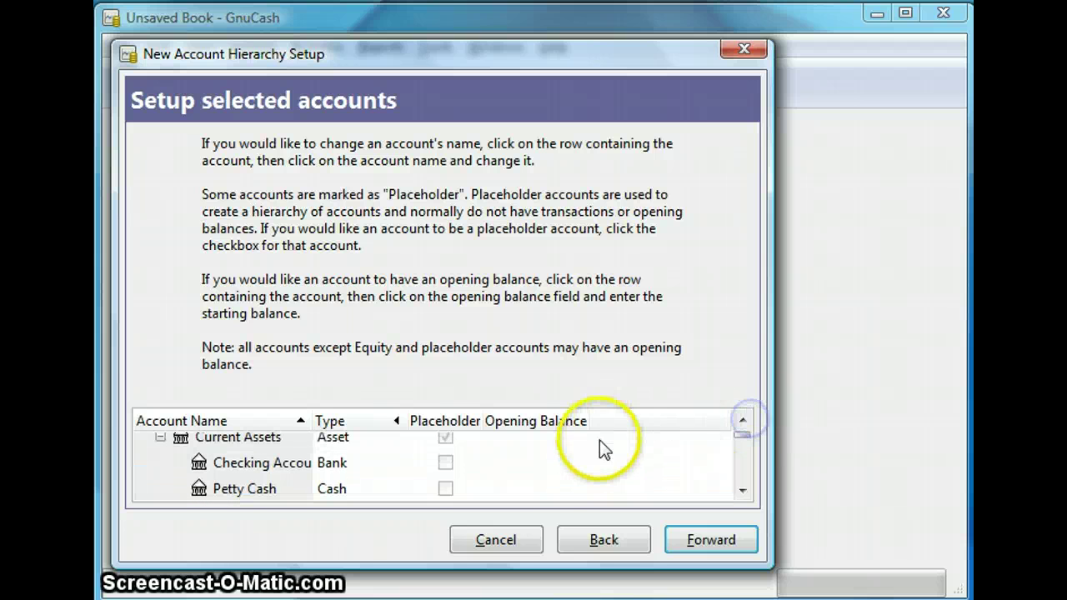
click(564, 464)
click(565, 463)
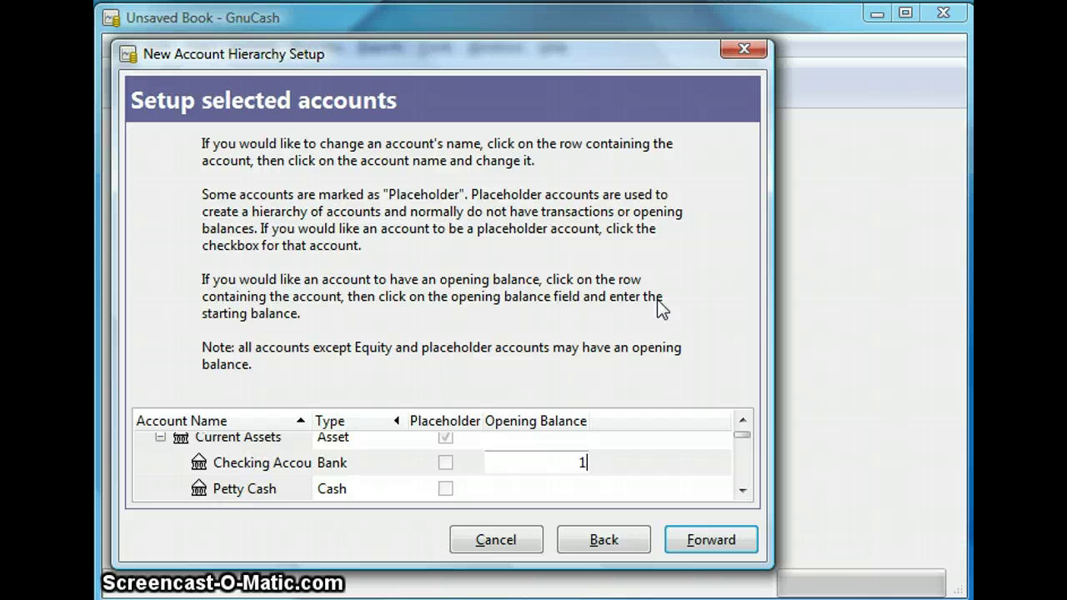
text(10,00)
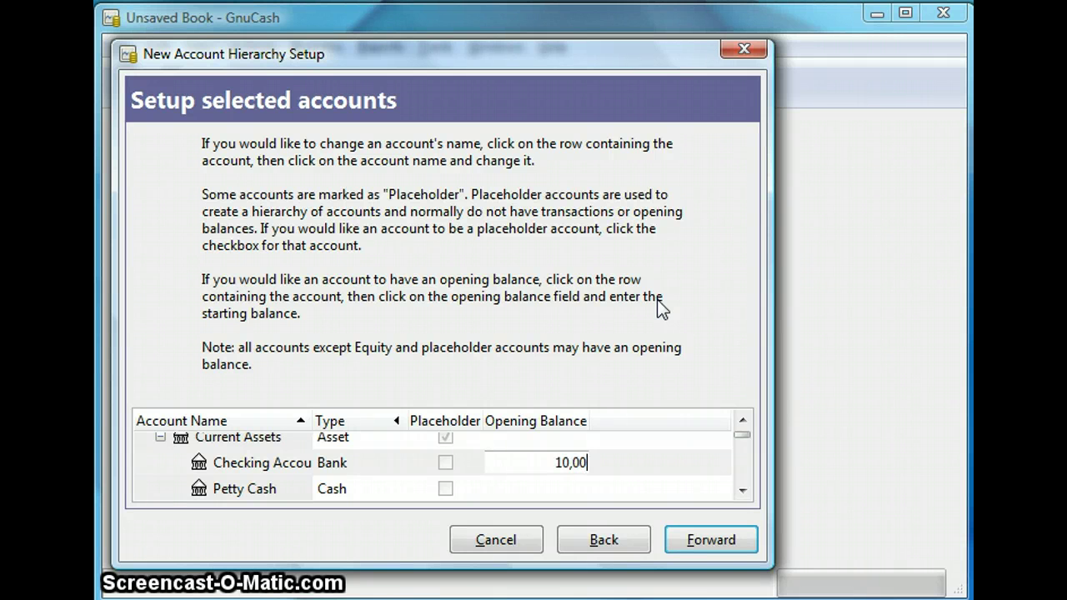
key(Return)
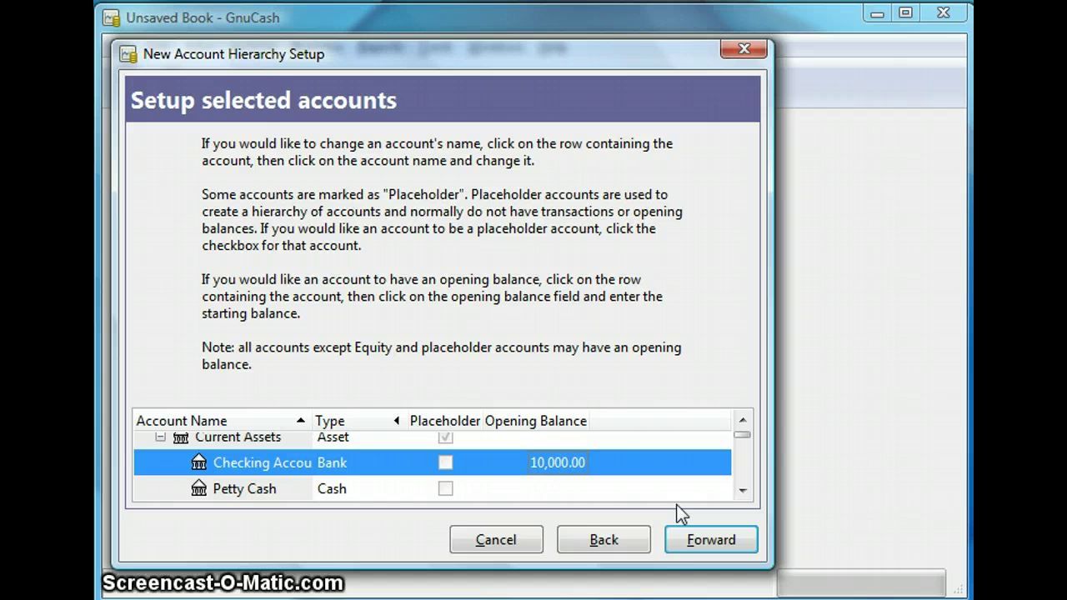
Apply the account setup and save the book as 'Business Accounts' in Documents
click(713, 546)
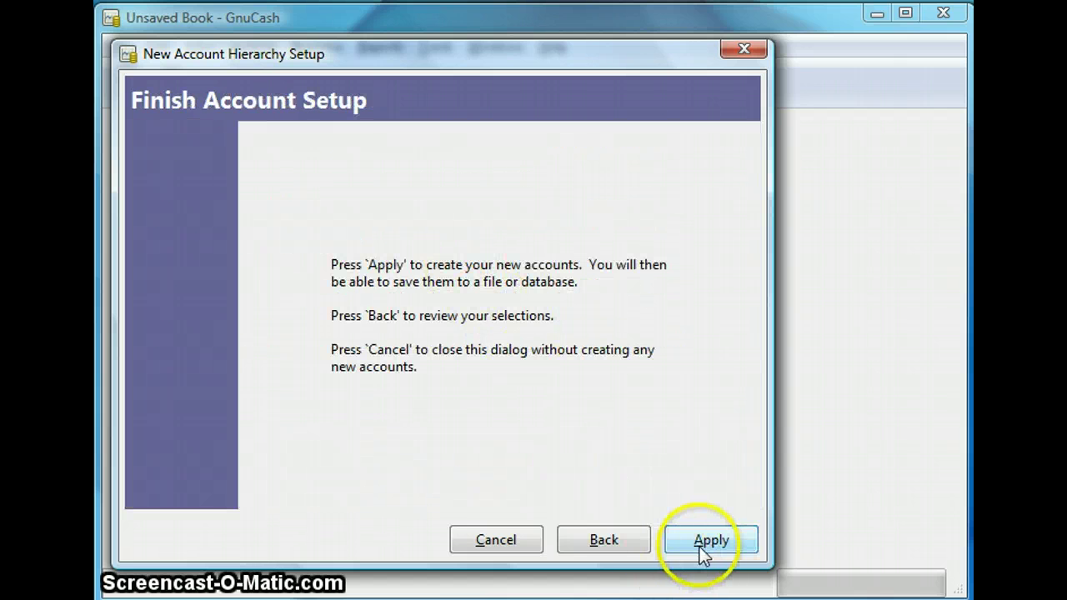
click(700, 547)
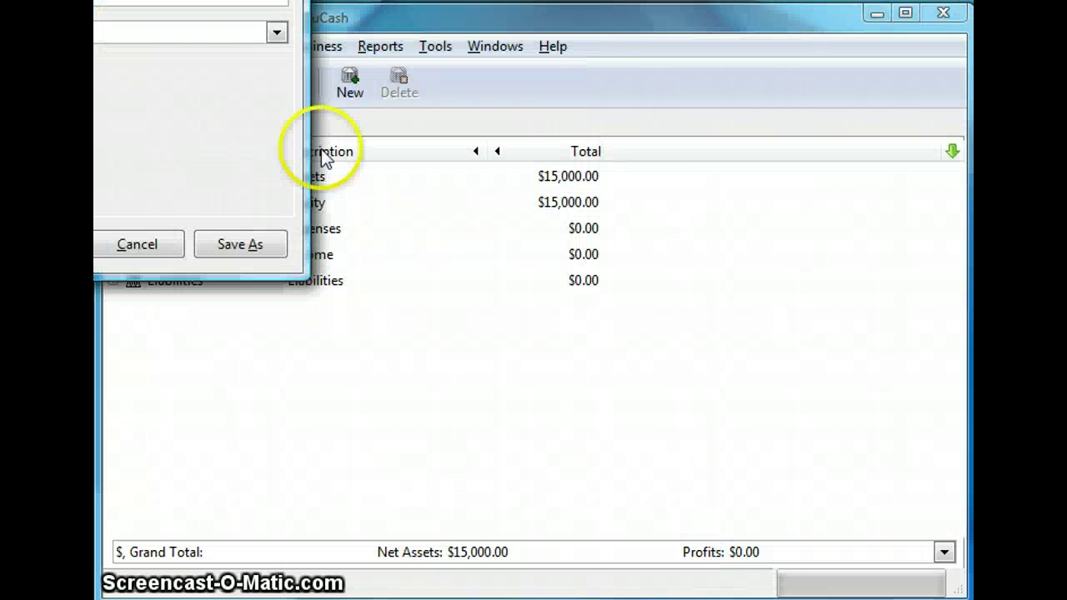
drag(2, 5, 470, 150)
click(398, 226)
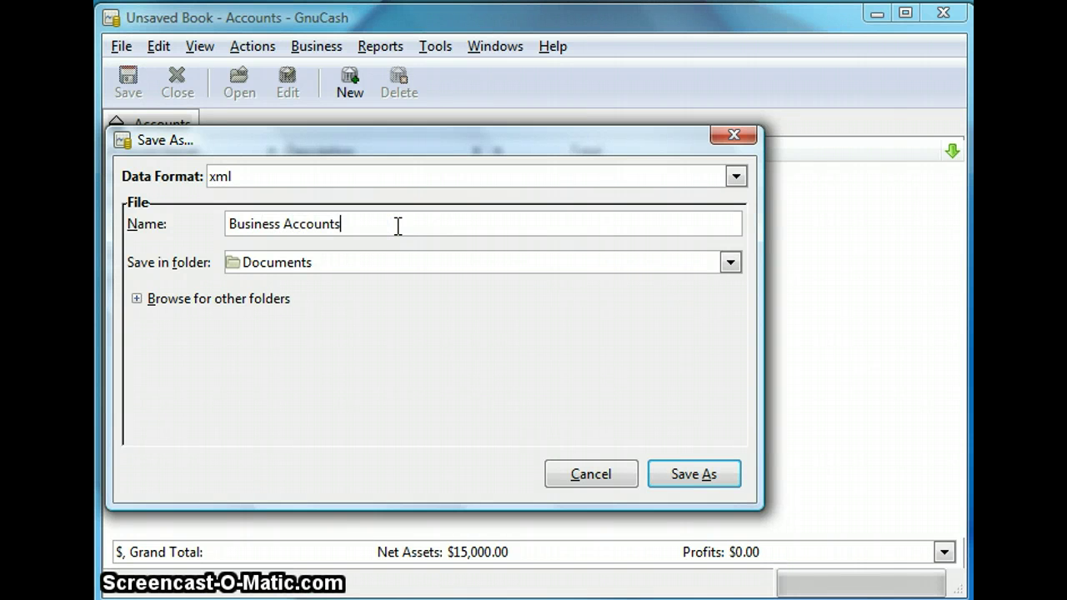
text(Business Accounts)
click(692, 473)
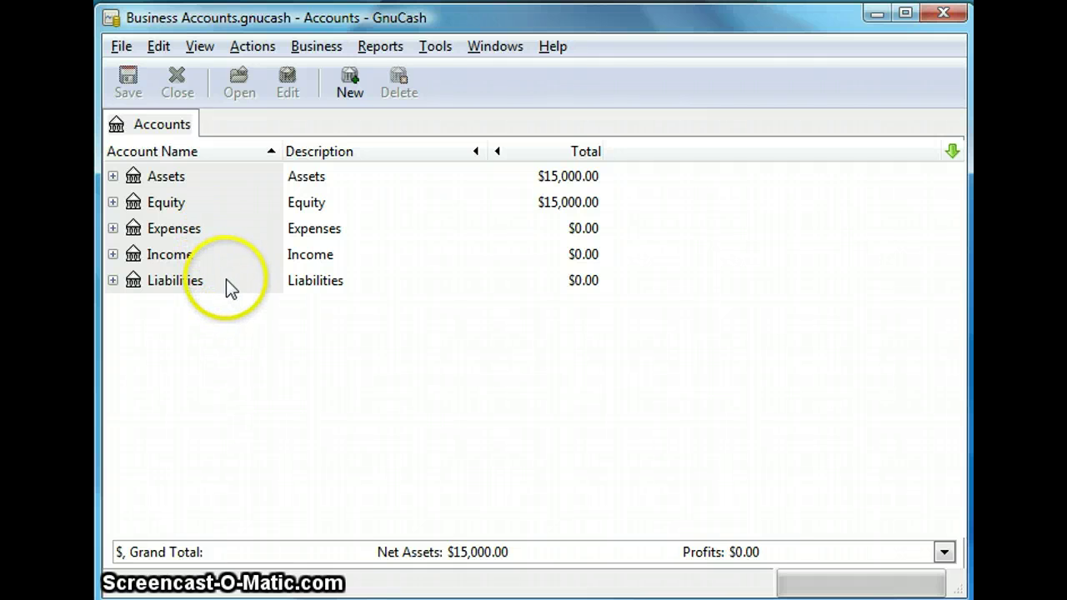
Expand Assets and Current Assets to review Checking ($10,000), Savings ($5,000) and Petty Cash ($0)
click(113, 176)
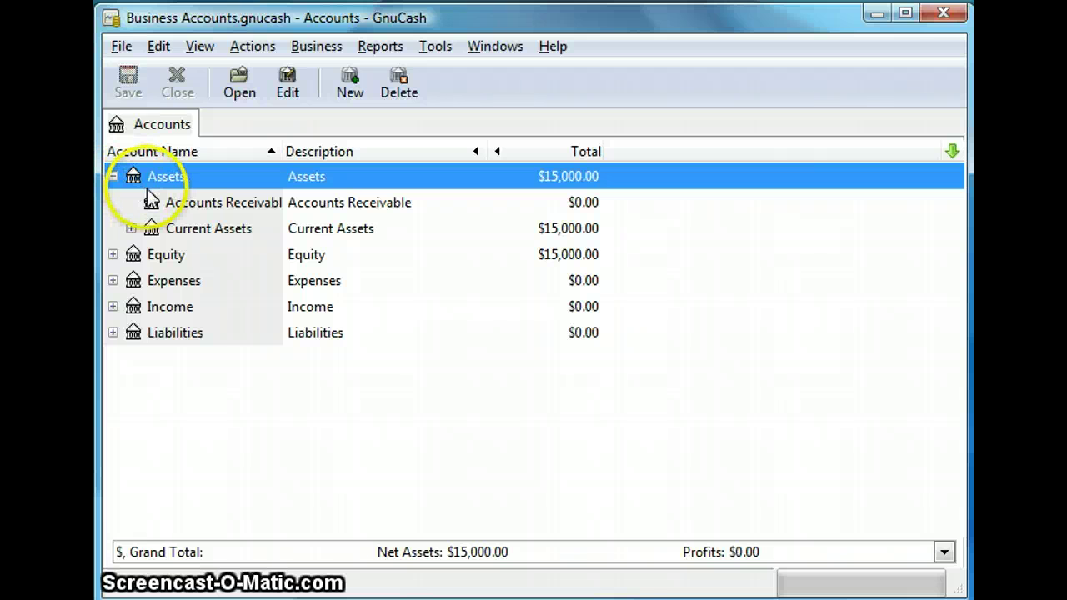
click(186, 203)
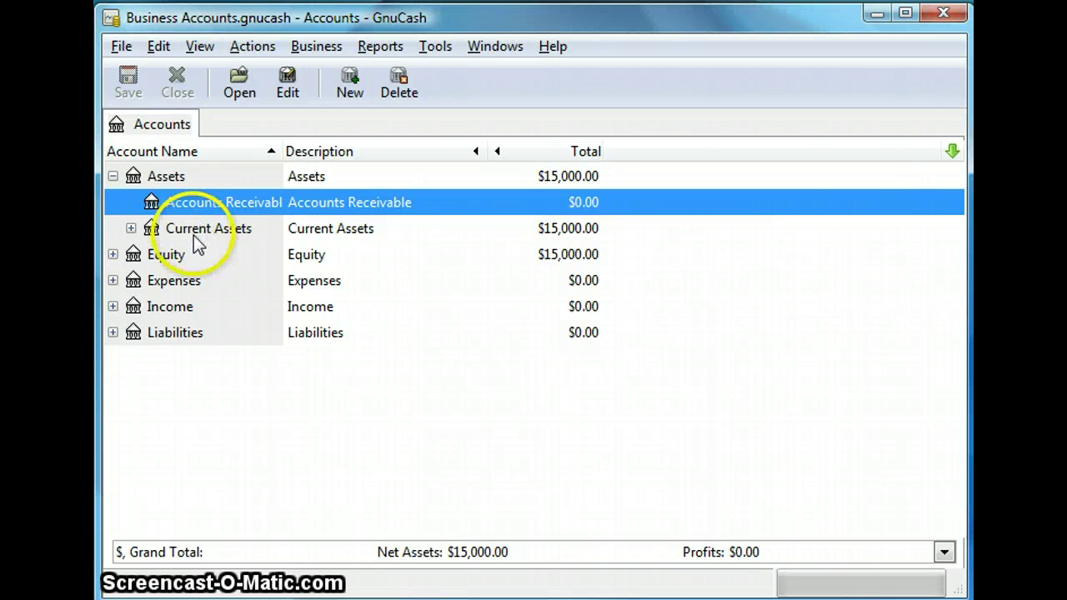
click(131, 229)
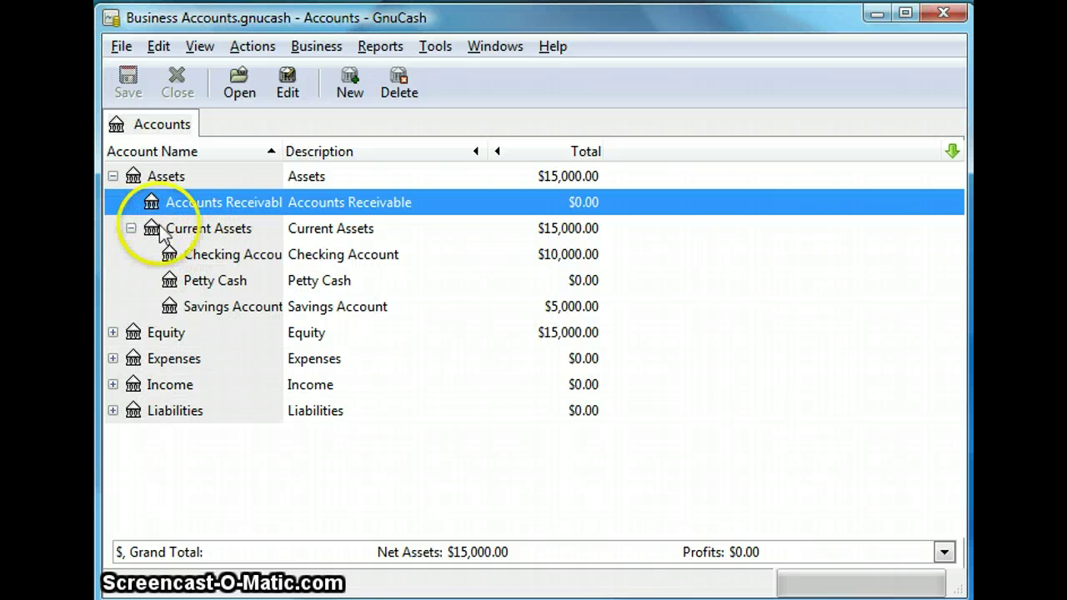
click(188, 254)
click(207, 282)
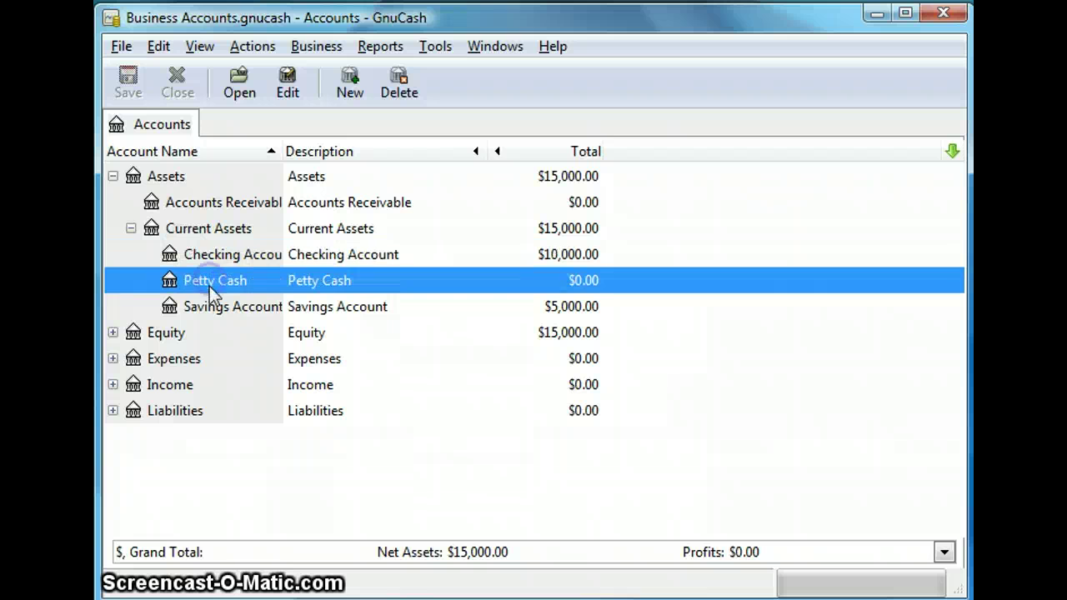
click(216, 307)
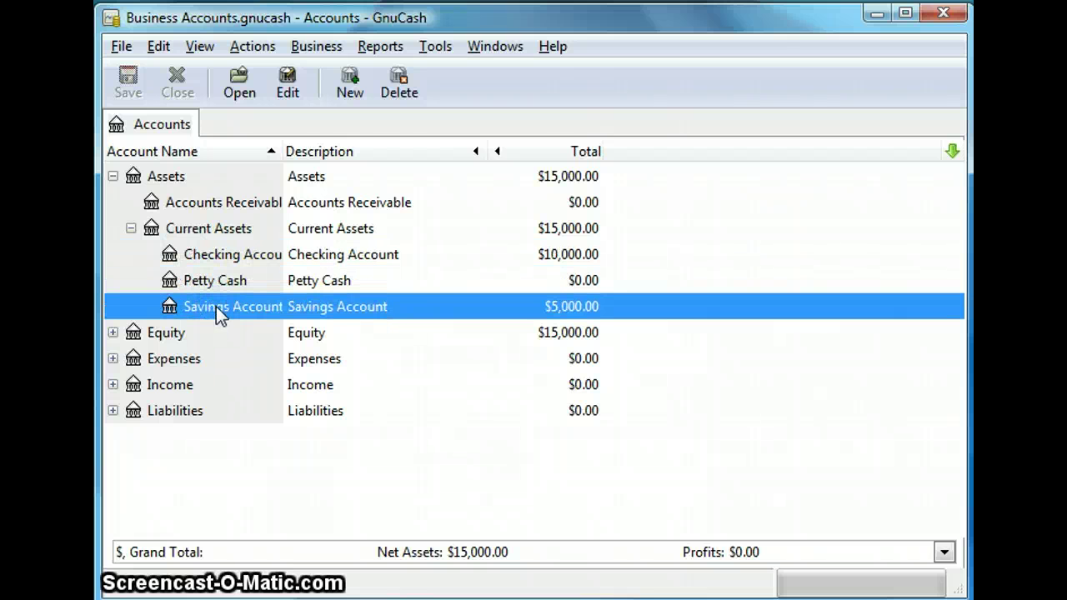
click(325, 307)
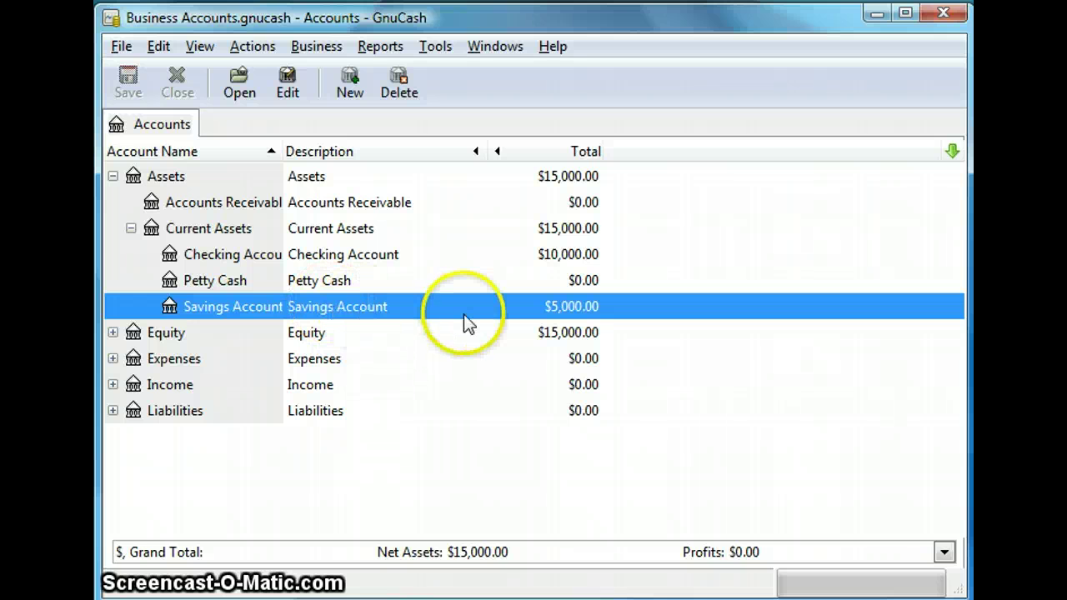
click(501, 256)
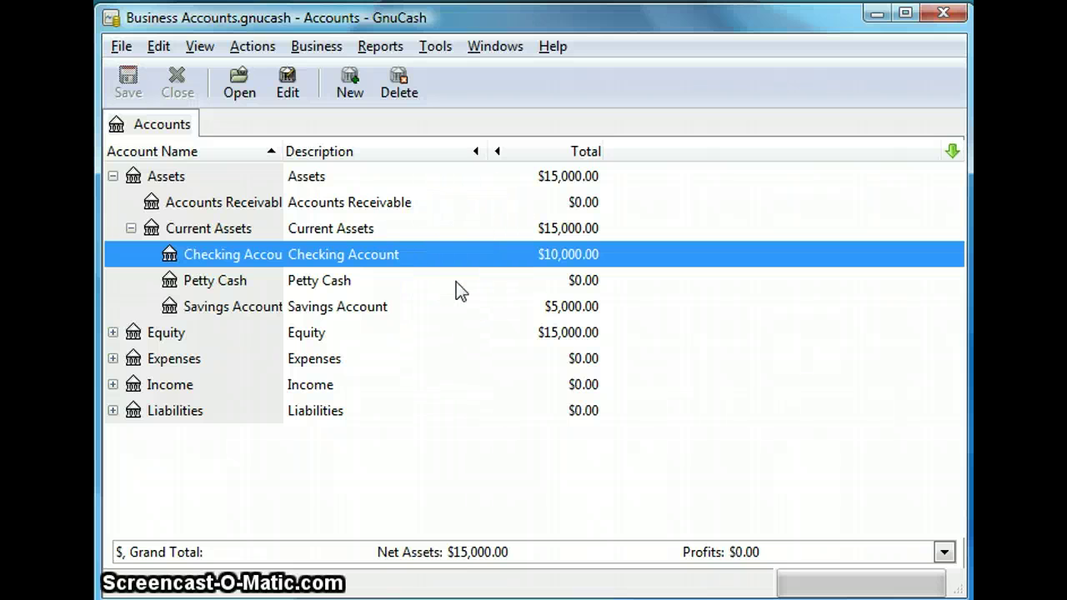
Expand Equity to show Opening Balances at $15,000, then compare the Assets, Liabilities and Equity totals
click(114, 333)
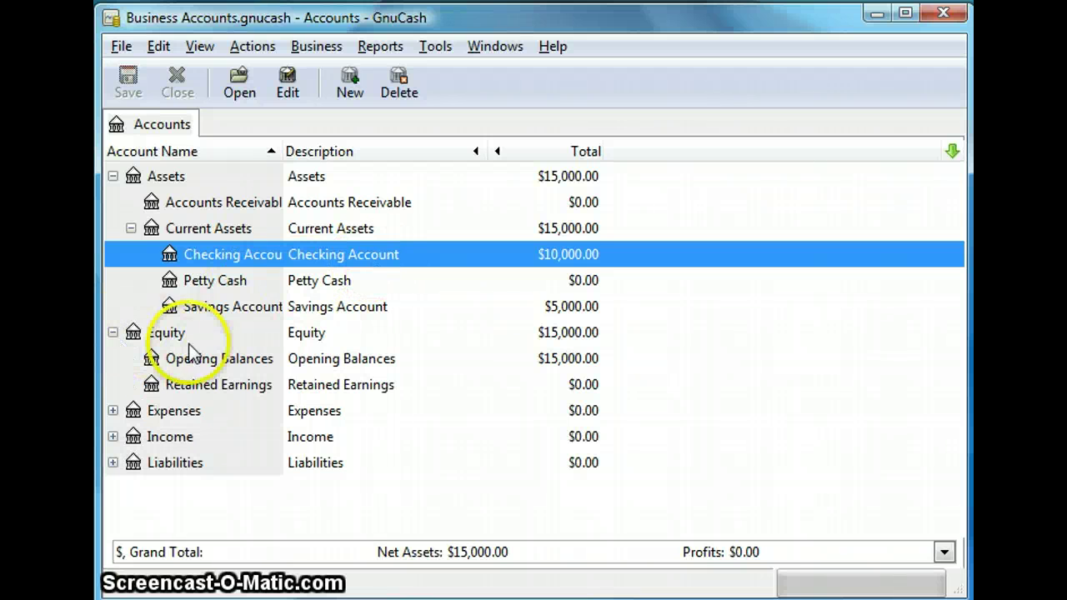
click(244, 359)
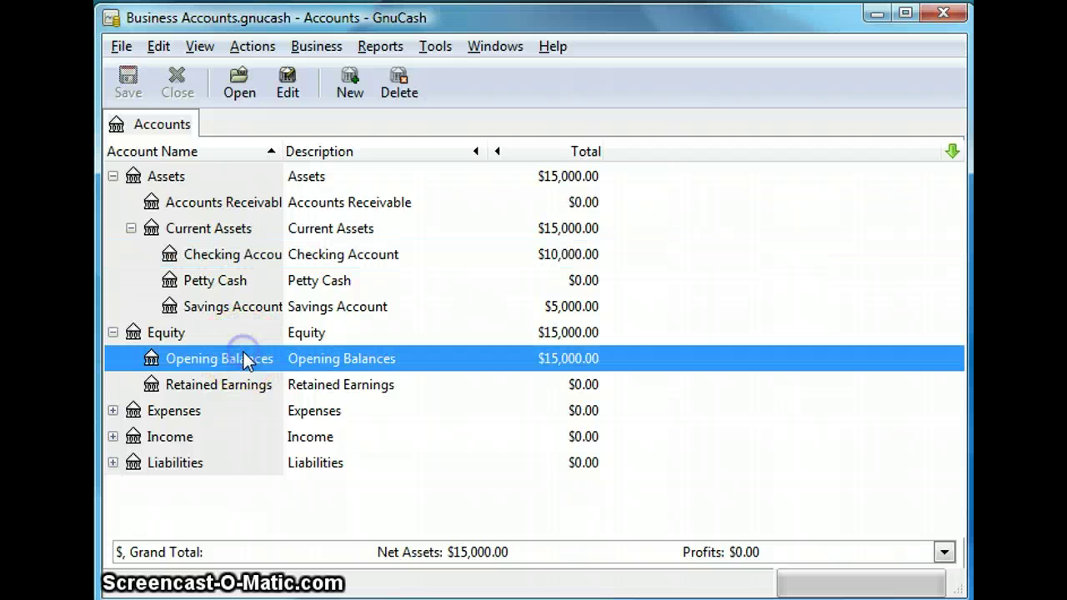
click(187, 464)
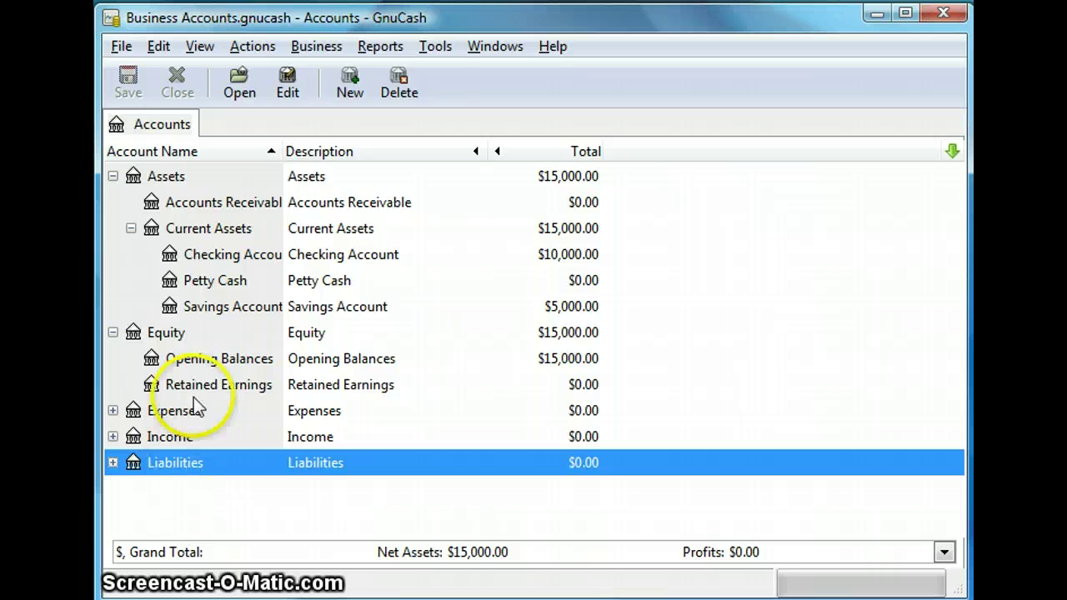
click(187, 334)
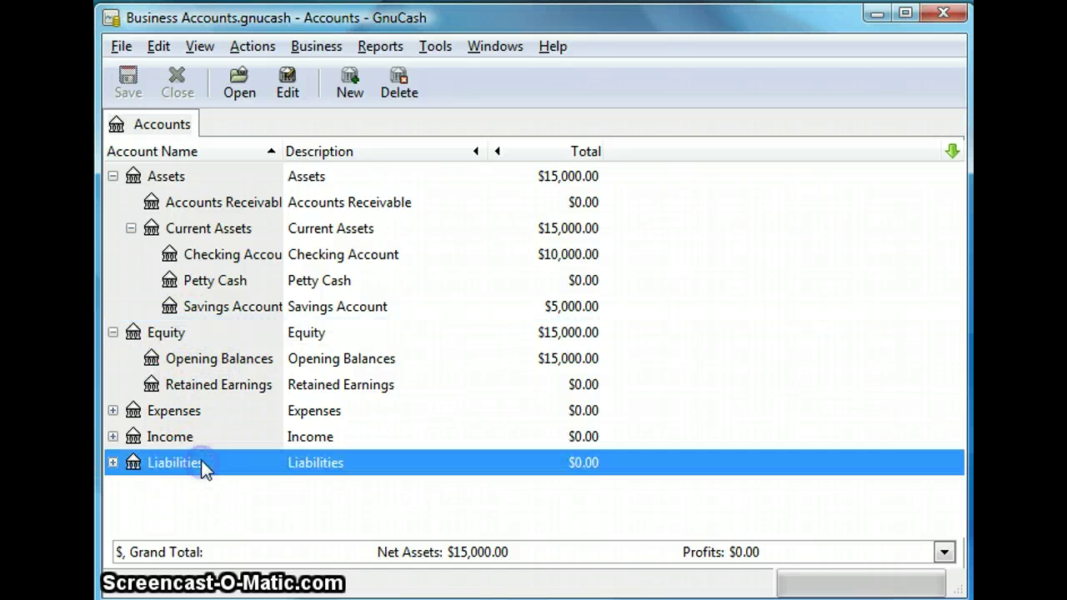
click(184, 182)
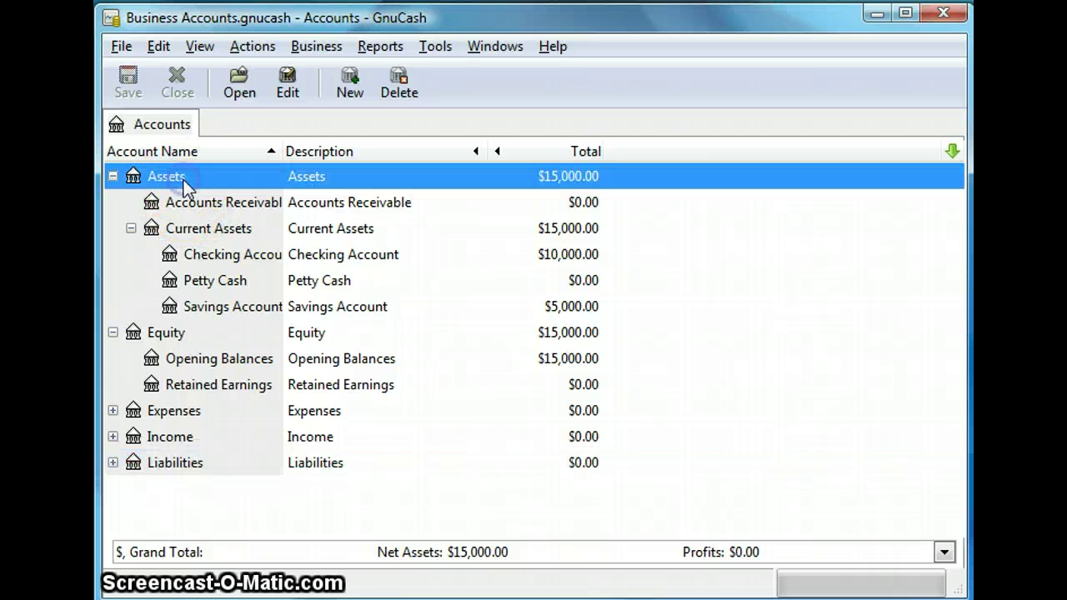
click(171, 333)
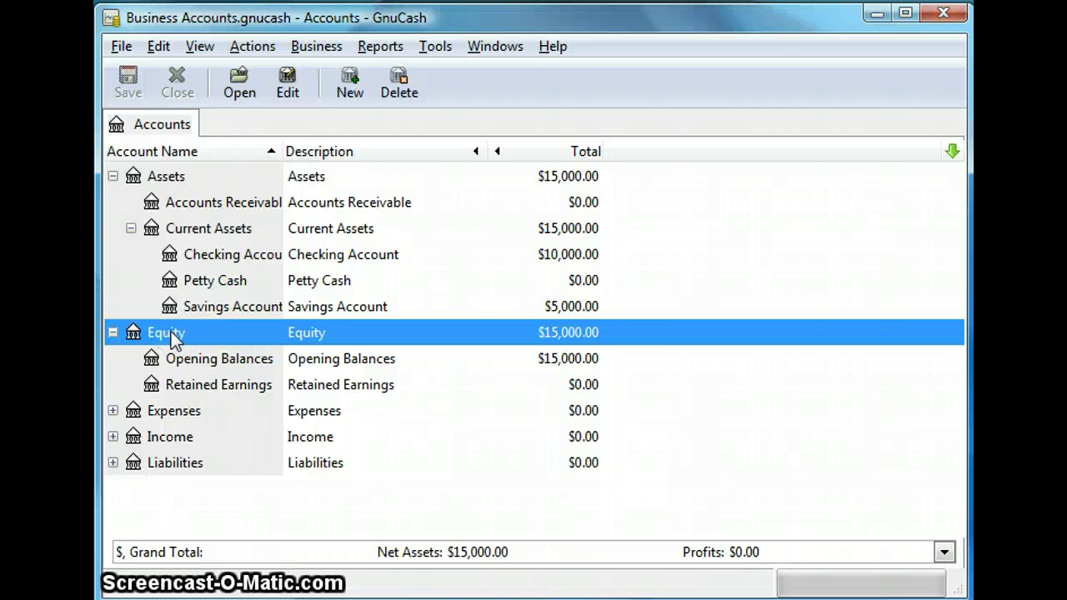
click(178, 464)
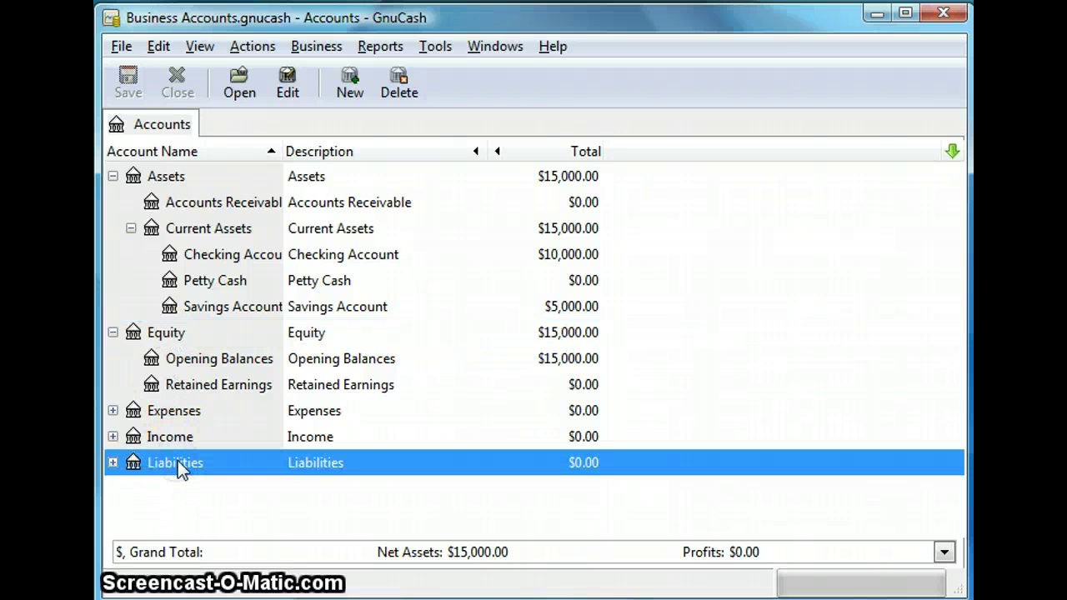
click(212, 179)
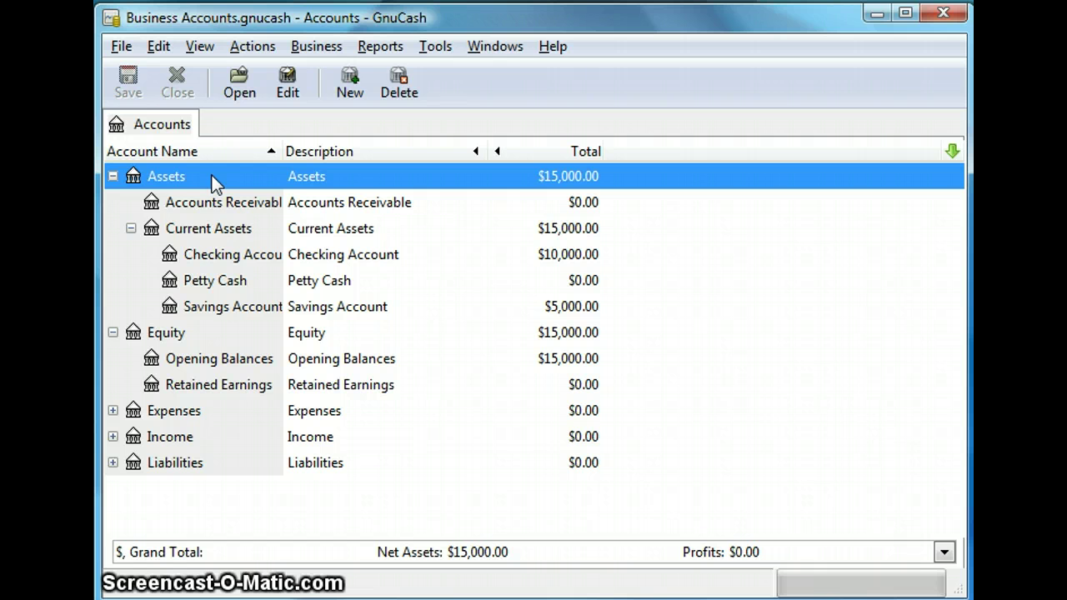
Open the Checking Account register to view its 10,000.00 Opening Balance deposit
double_click(247, 259)
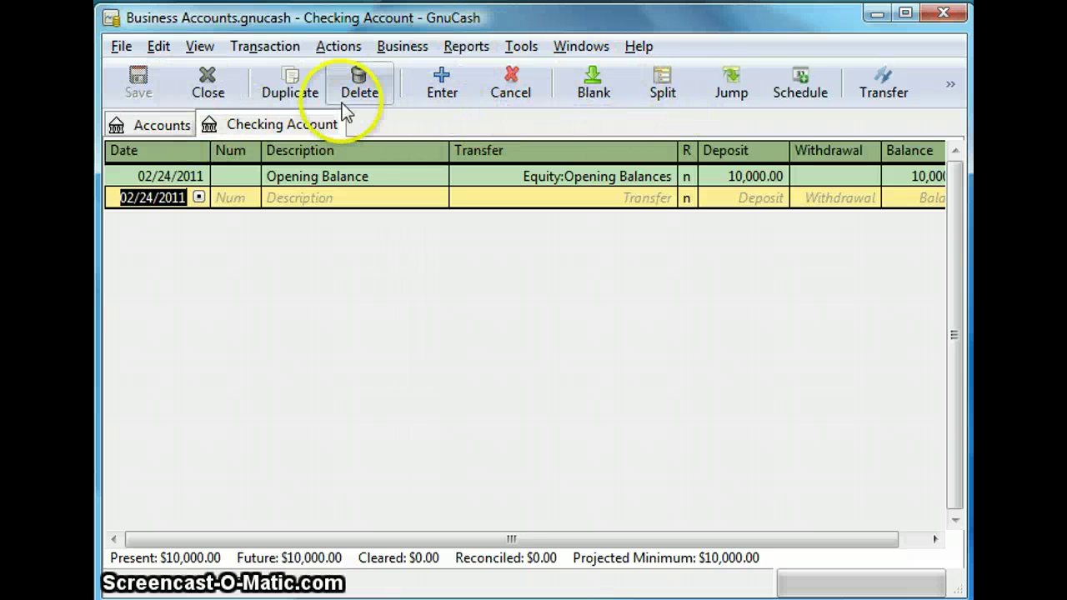
Close the Checking Account register and review the Assets, Equity, Liabilities, Income and Expenses groups
click(213, 87)
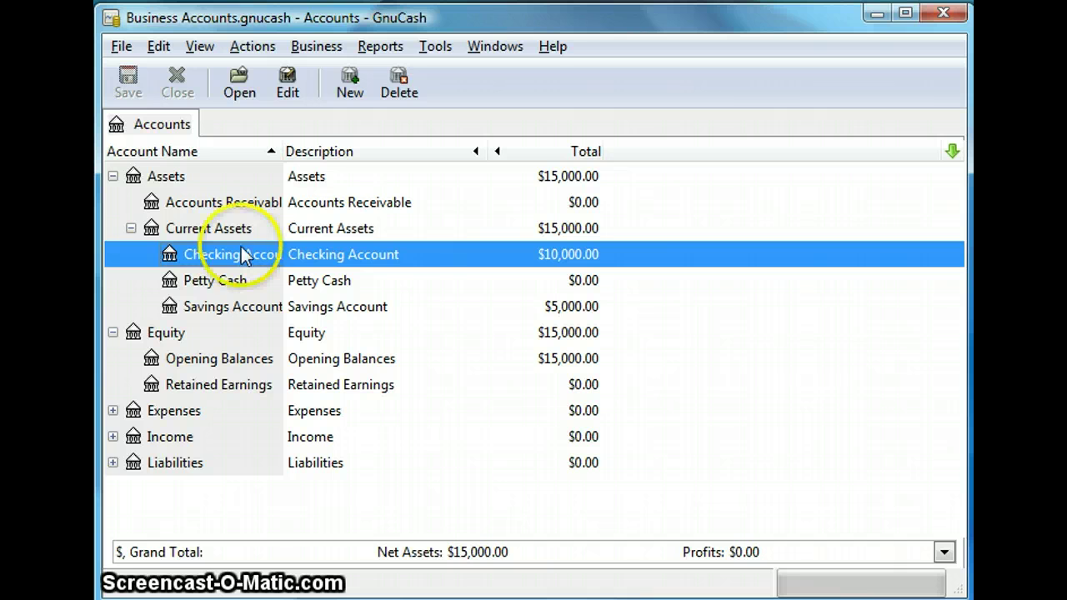
click(178, 173)
click(178, 338)
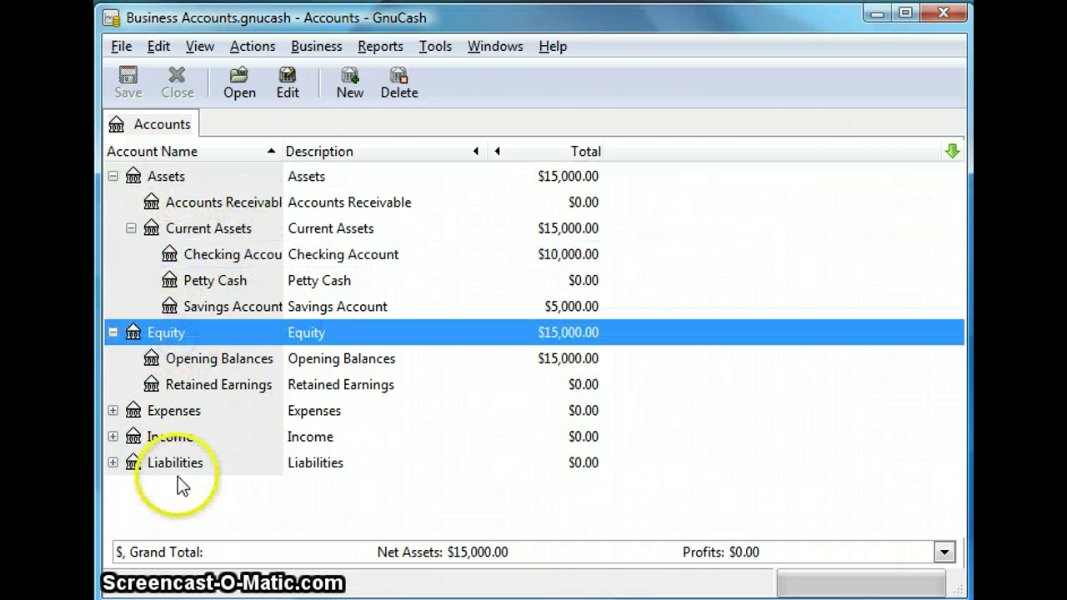
click(175, 466)
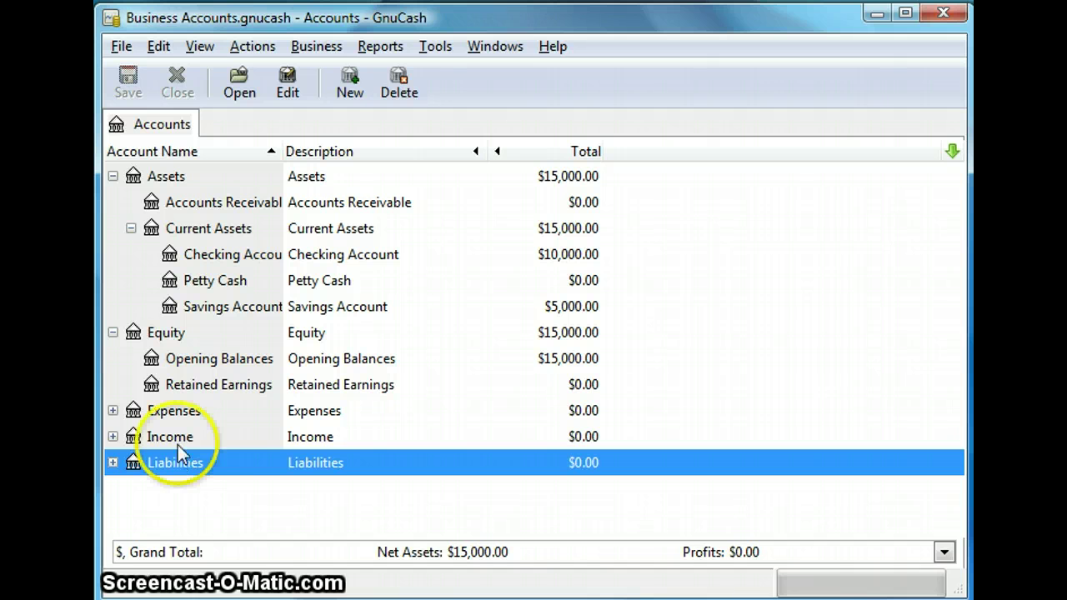
click(180, 437)
click(181, 418)
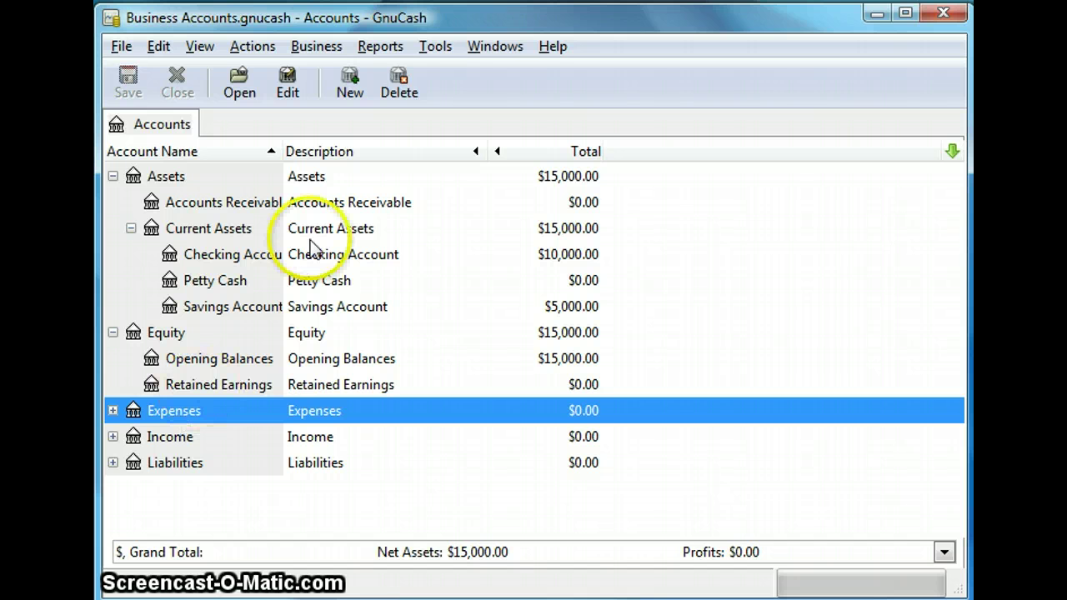
Open the Transfer Funds dialog (Ctrl+T) fully on screen
click(254, 47)
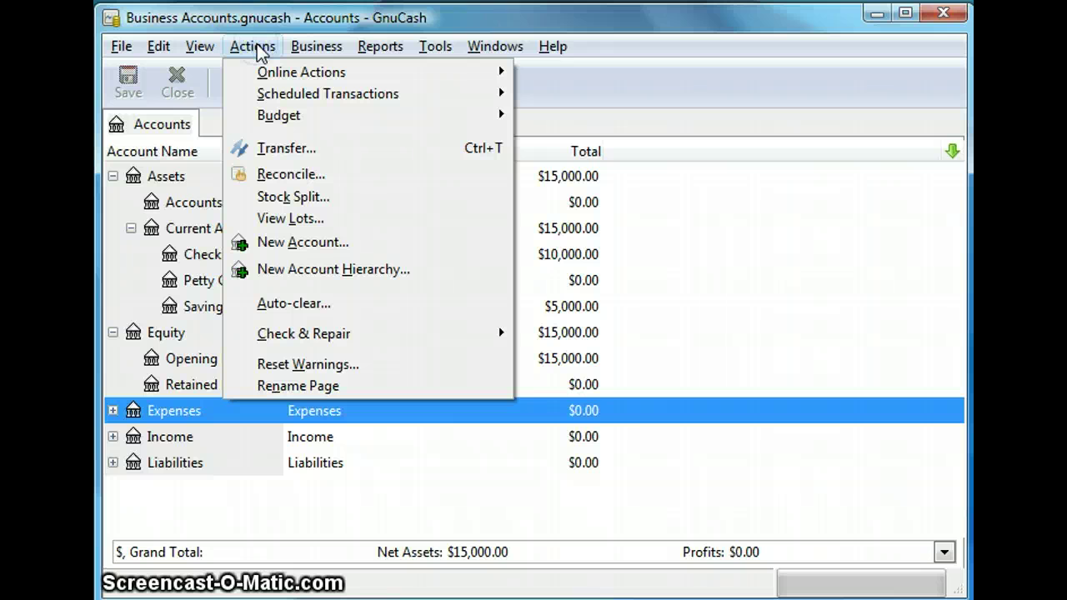
click(306, 150)
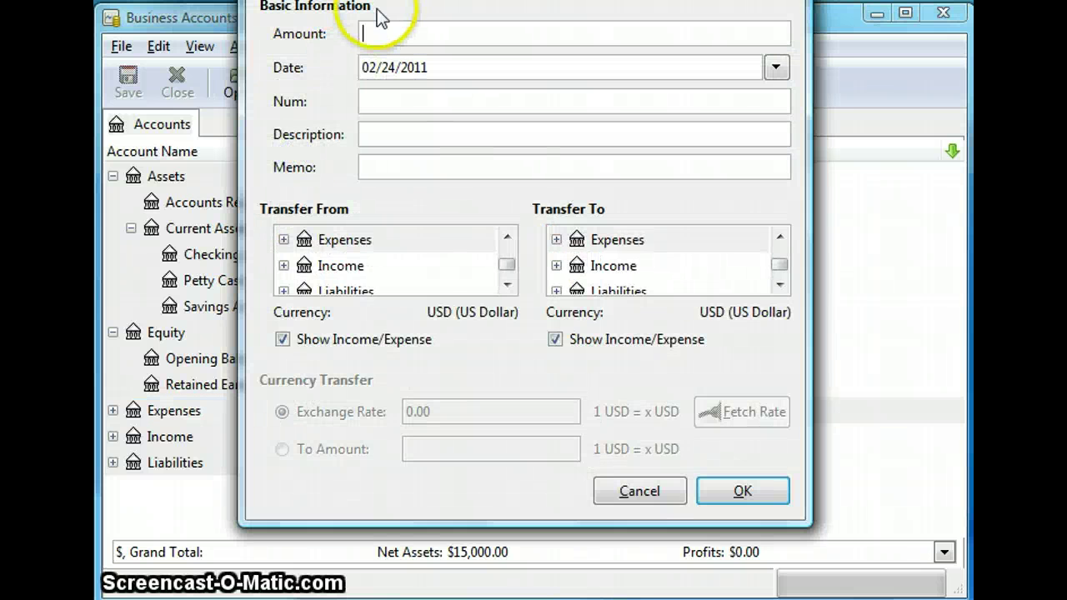
drag(405, 0, 406, 33)
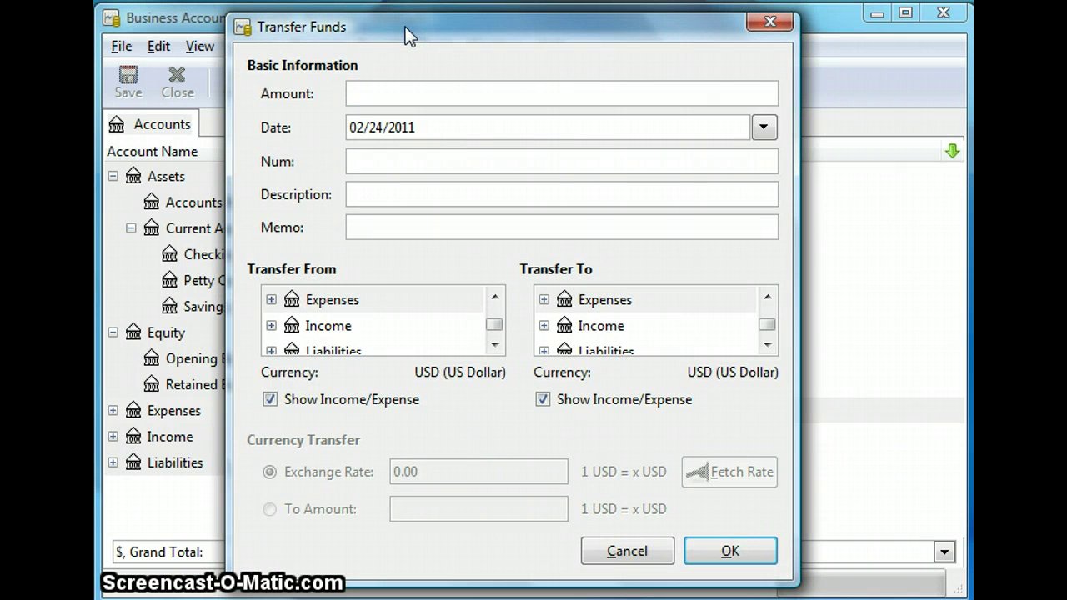
click(758, 27)
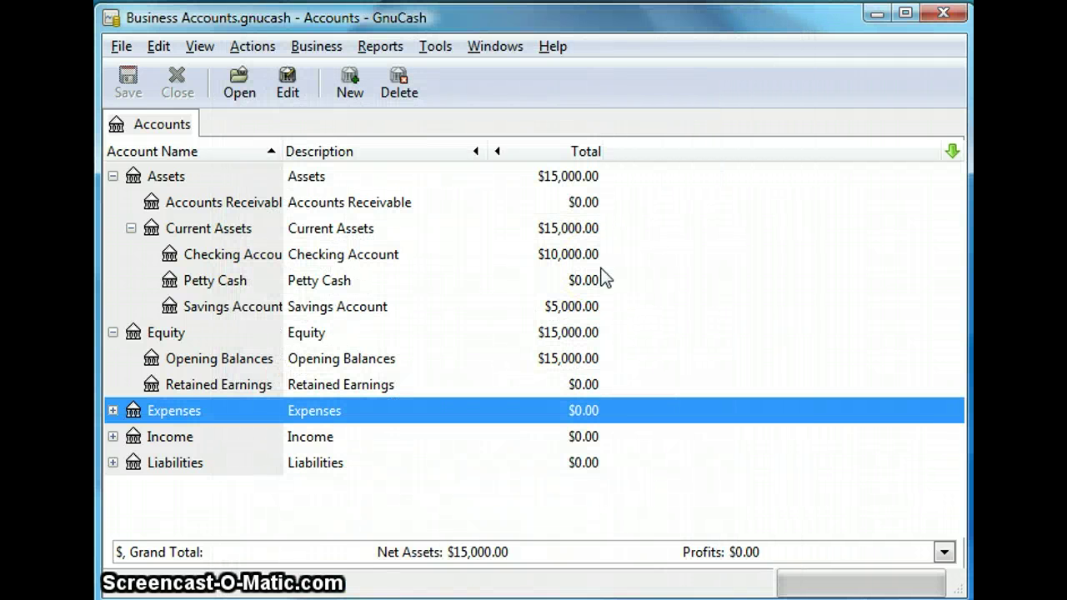
key(ctrl+t)
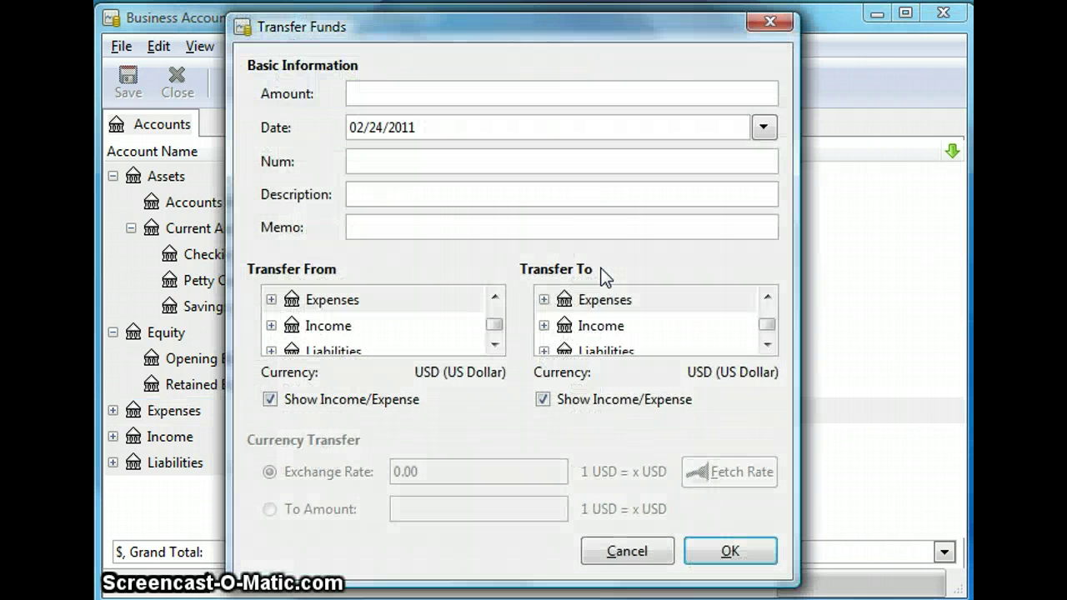
Enter an amount of 1500 and the description 'Sales of Computer Hardware'
click(407, 89)
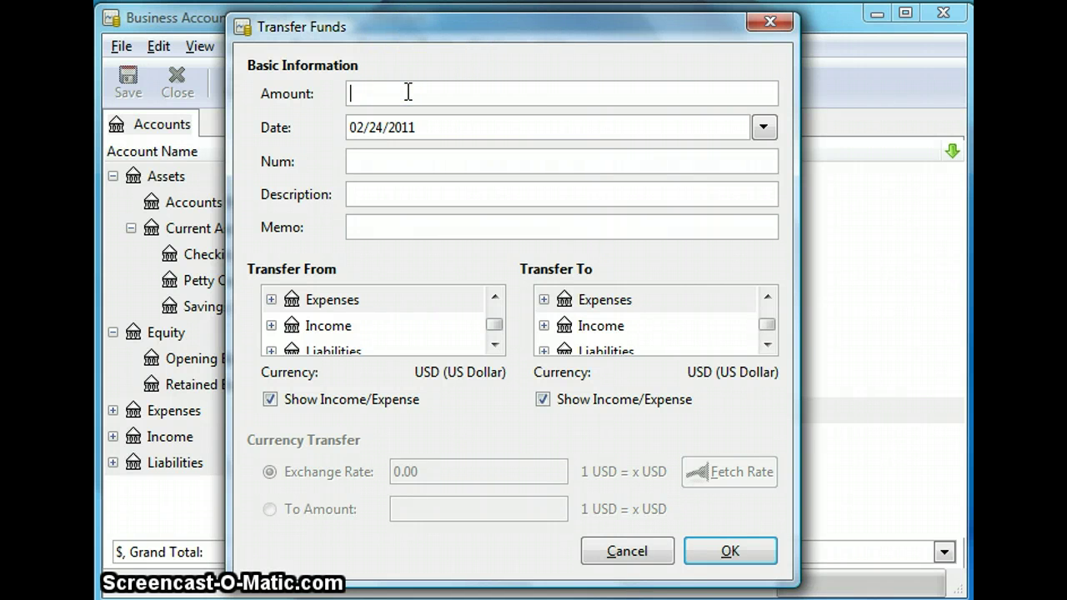
text(1500)
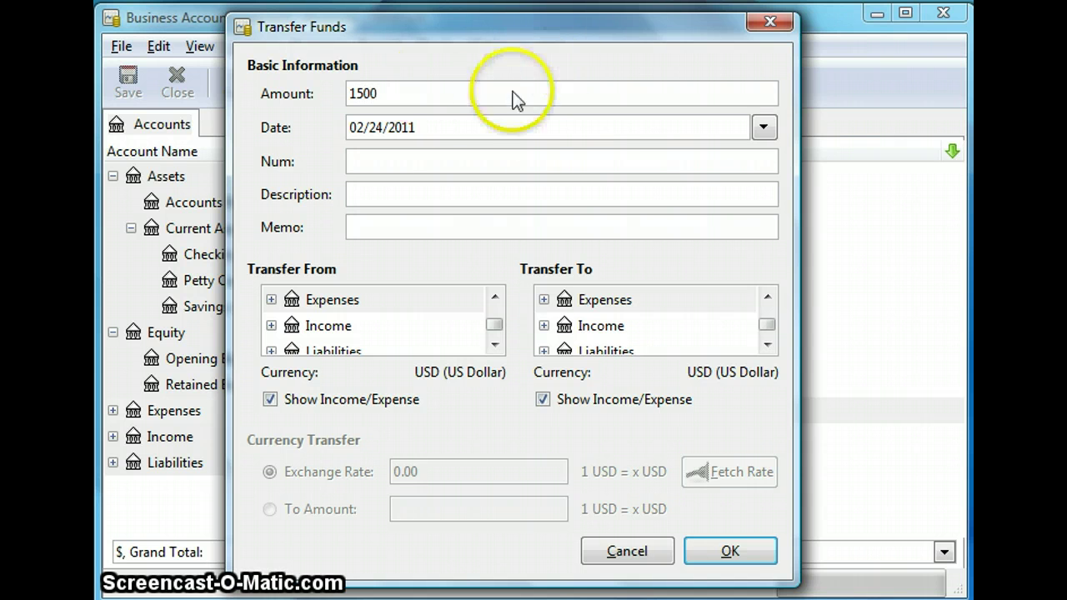
click(460, 128)
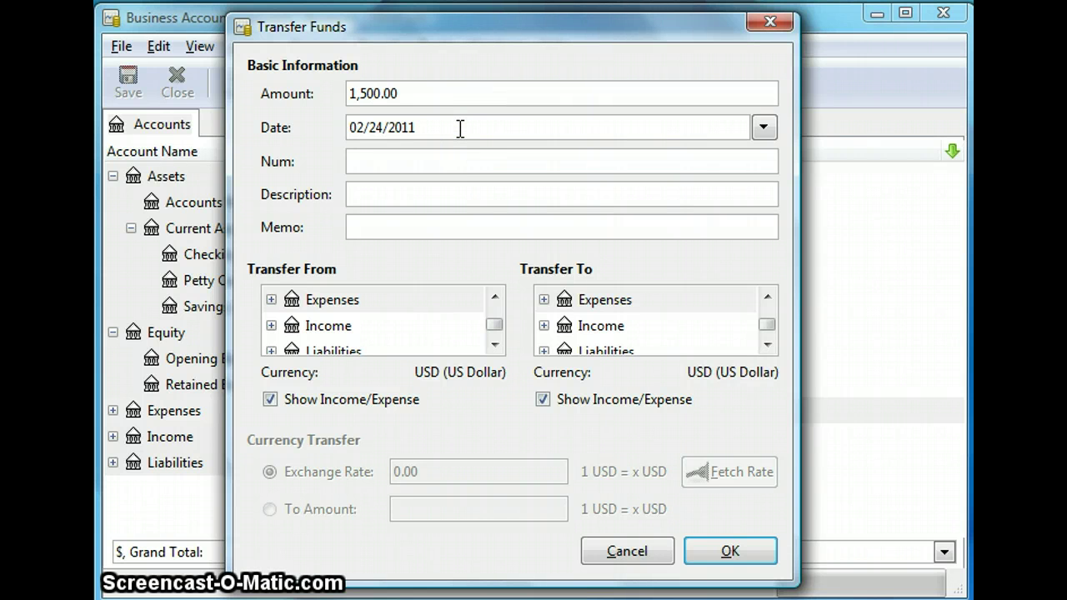
click(436, 165)
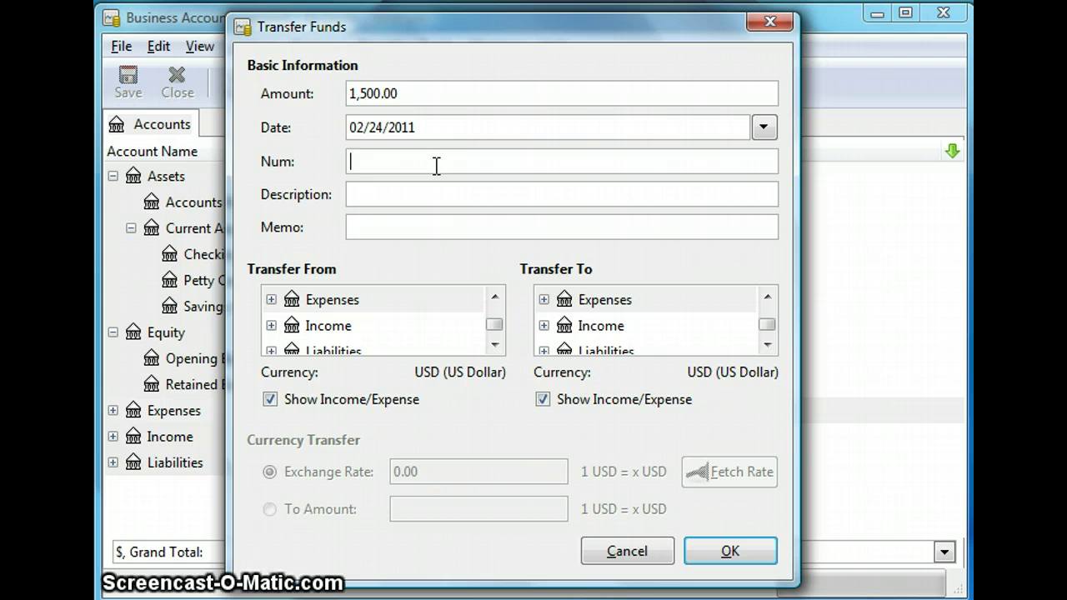
click(436, 190)
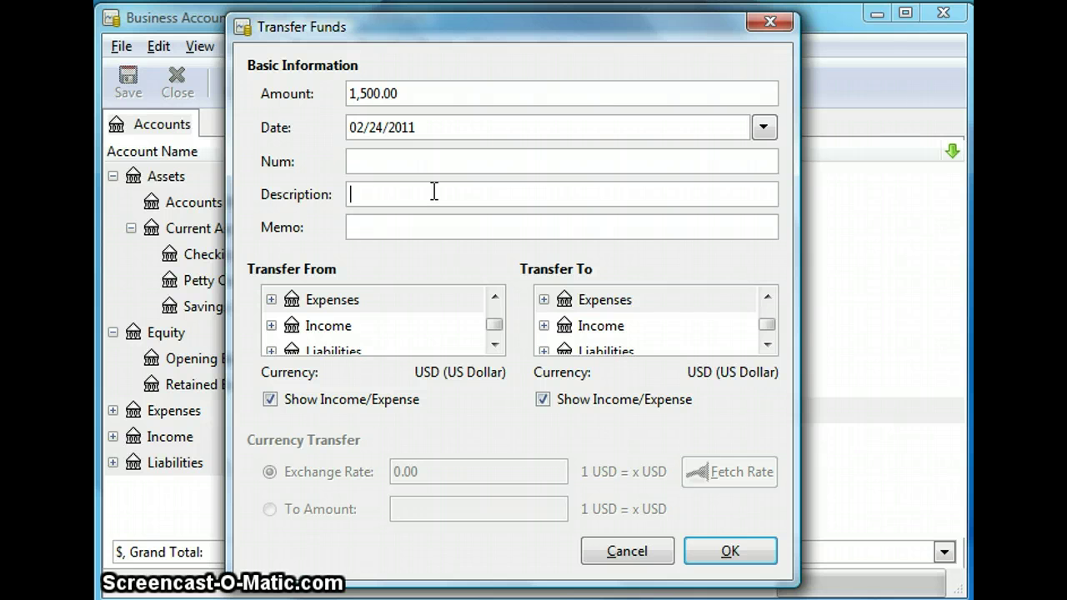
text(Sale)
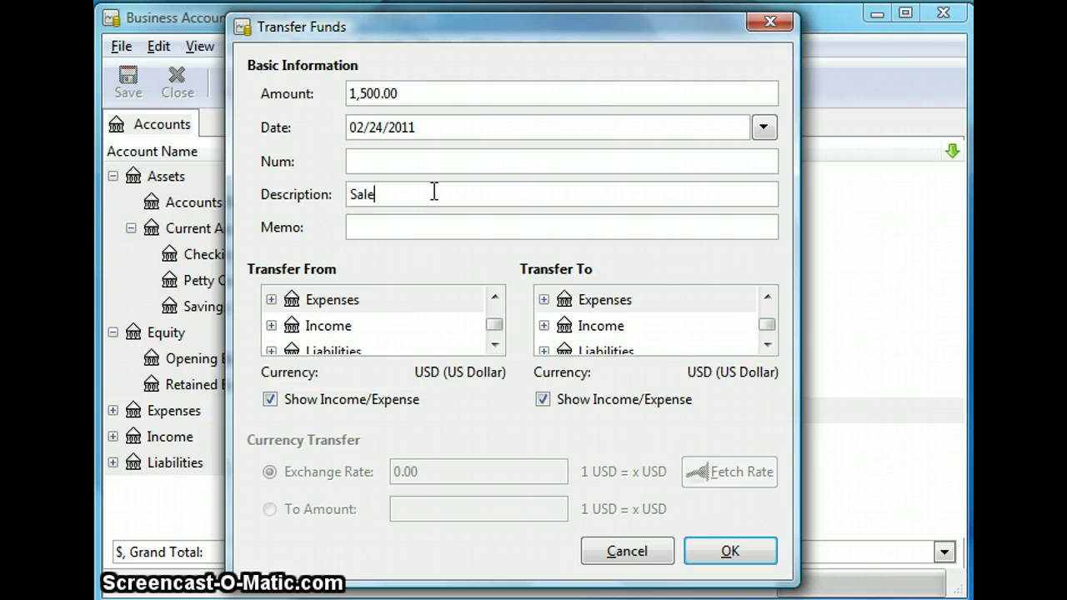
text(s of Comp)
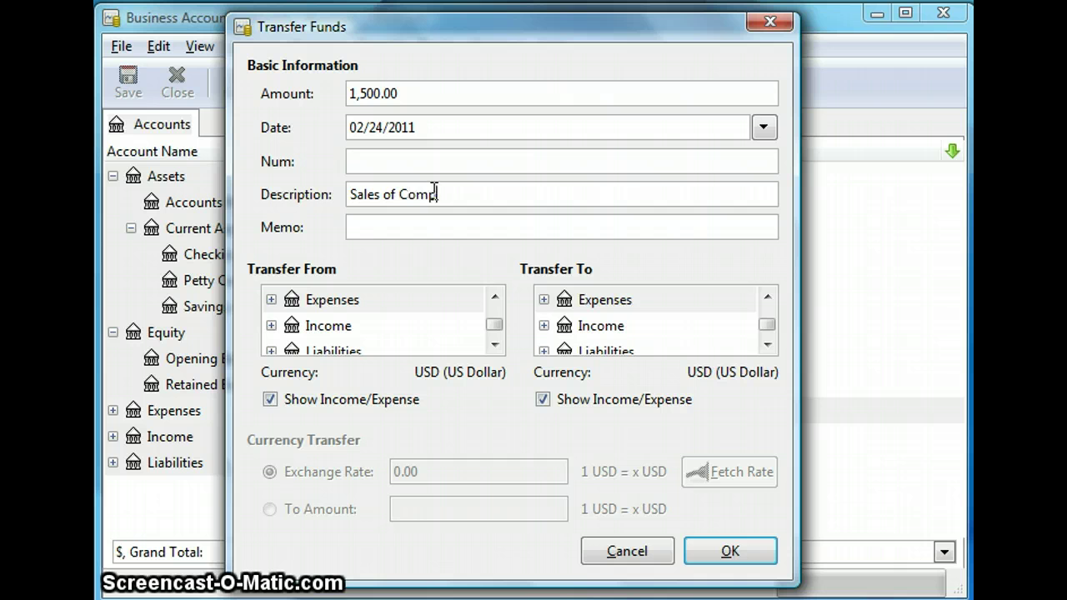
text(uter Hardware)
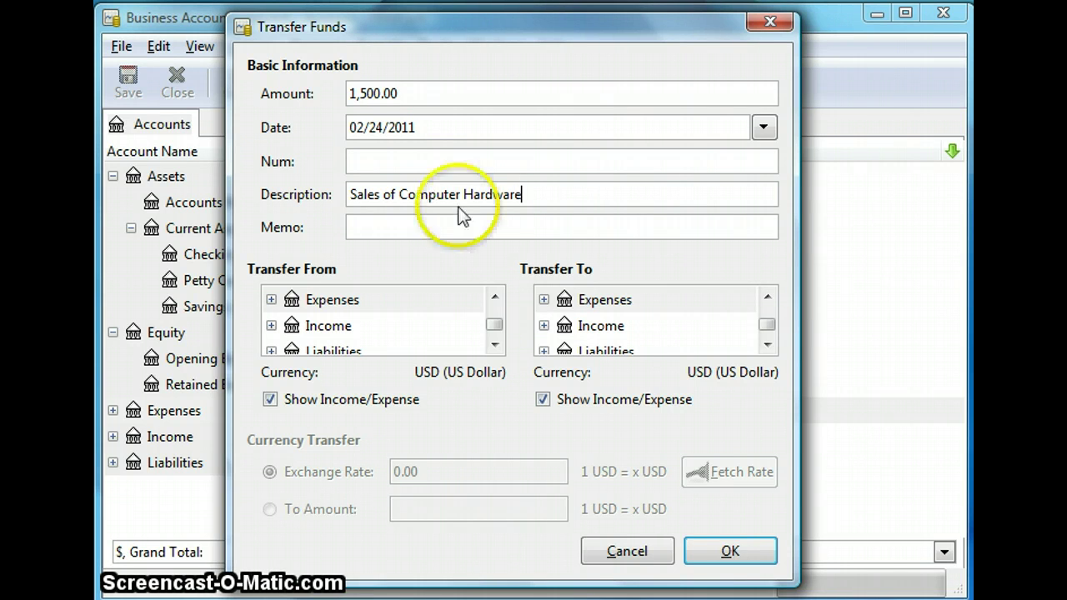
Choose the Income Sales account as the Transfer From account
click(482, 331)
drag(494, 337, 317, 327)
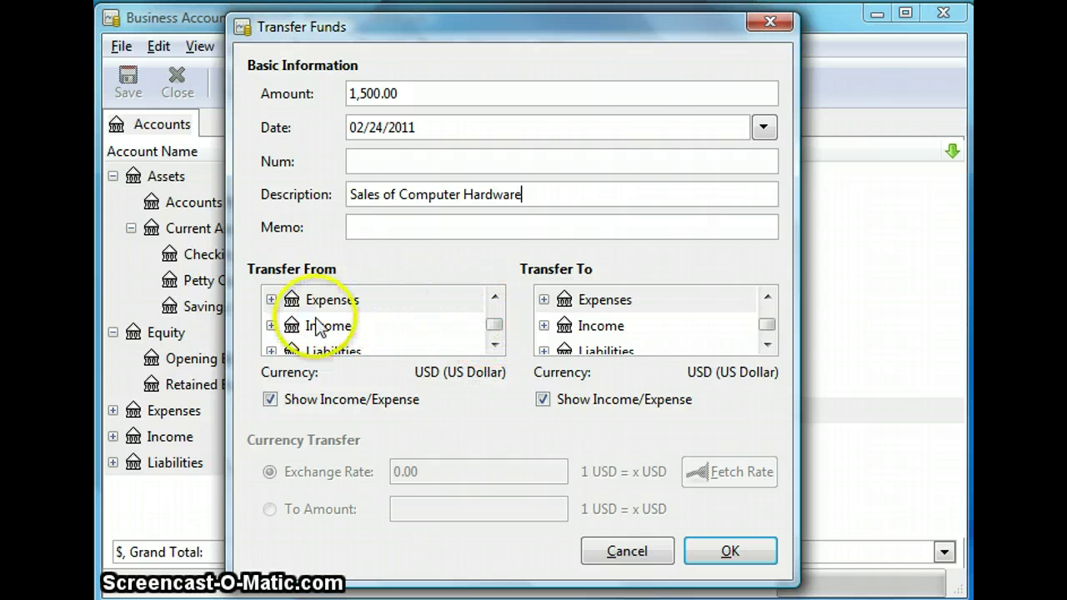
click(272, 326)
click(271, 326)
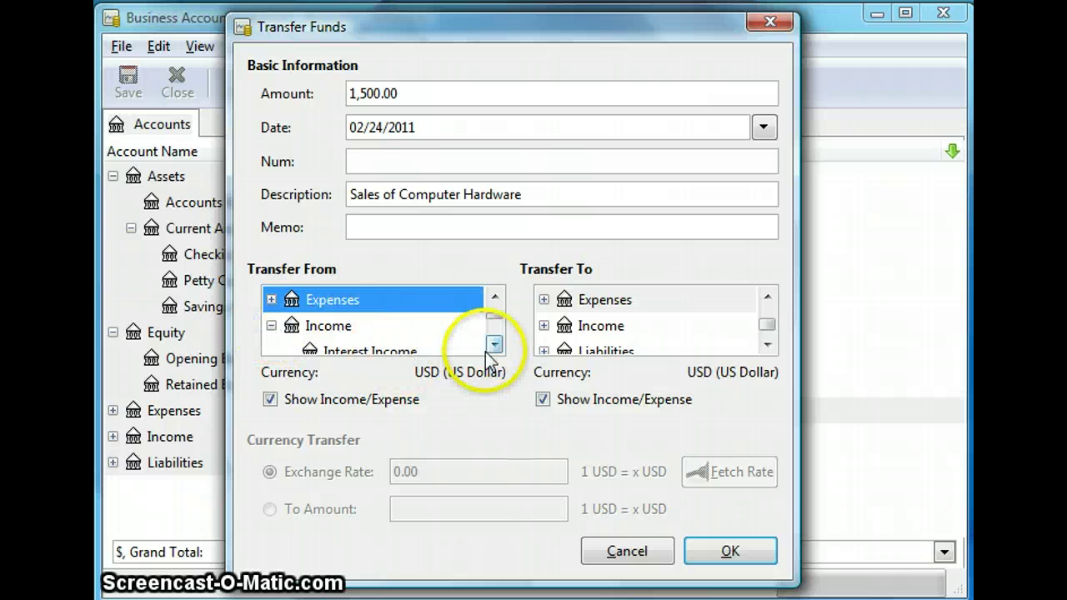
click(495, 344)
click(495, 344)
click(495, 344)
click(495, 345)
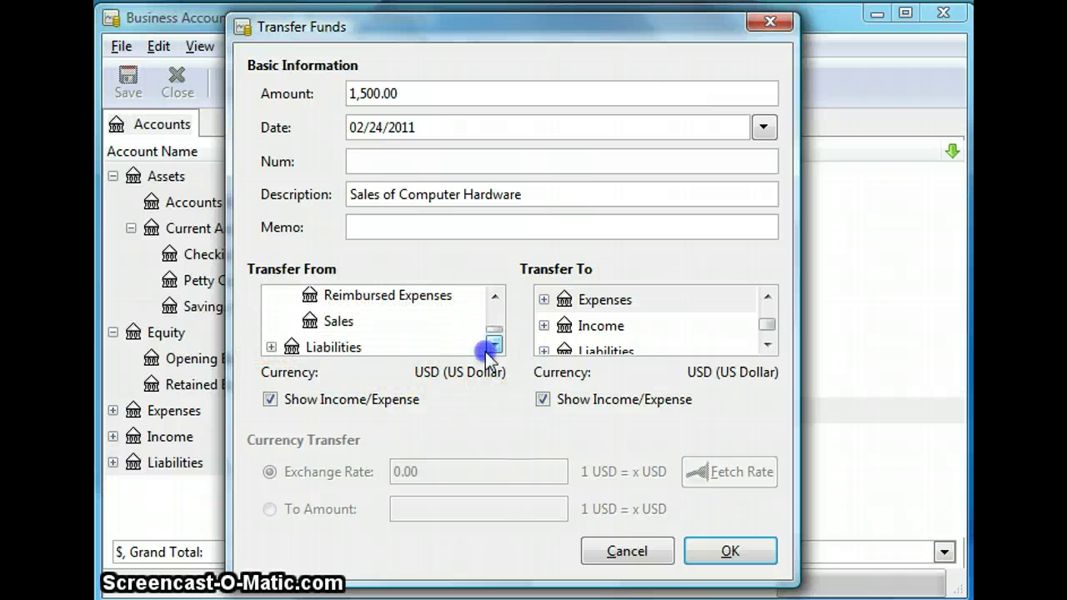
click(376, 322)
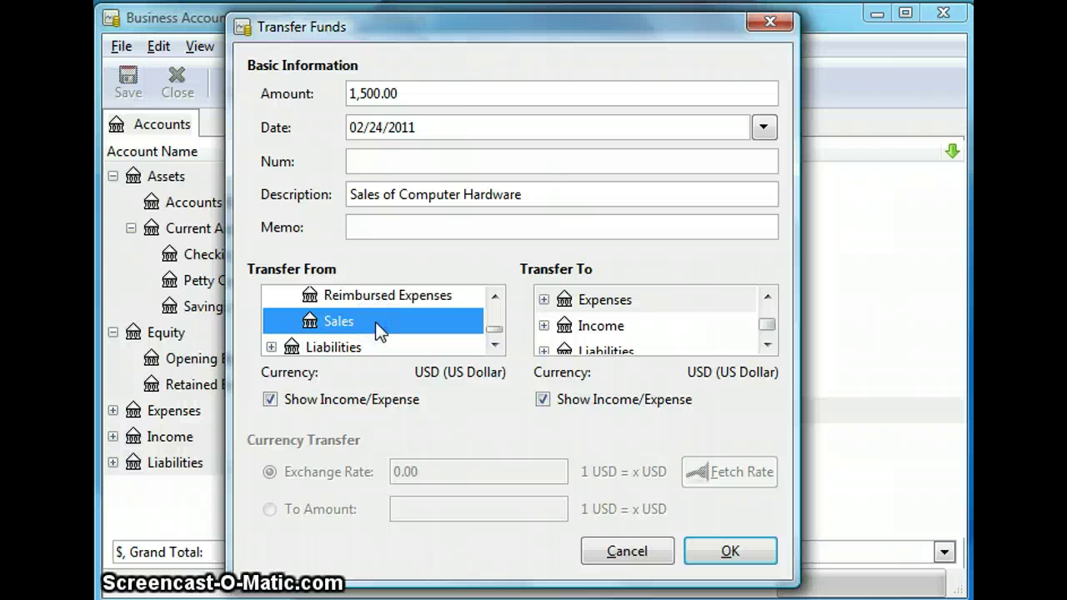
Choose Assets:Accounts Receivable as the Transfer To account and confirm the $1,500 transfer
click(582, 325)
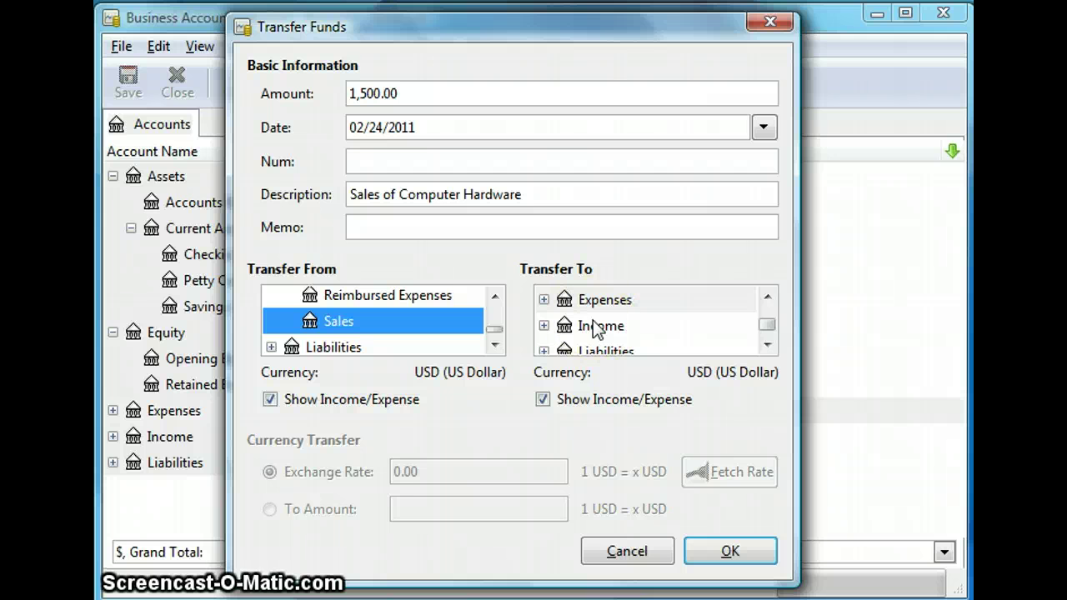
click(575, 319)
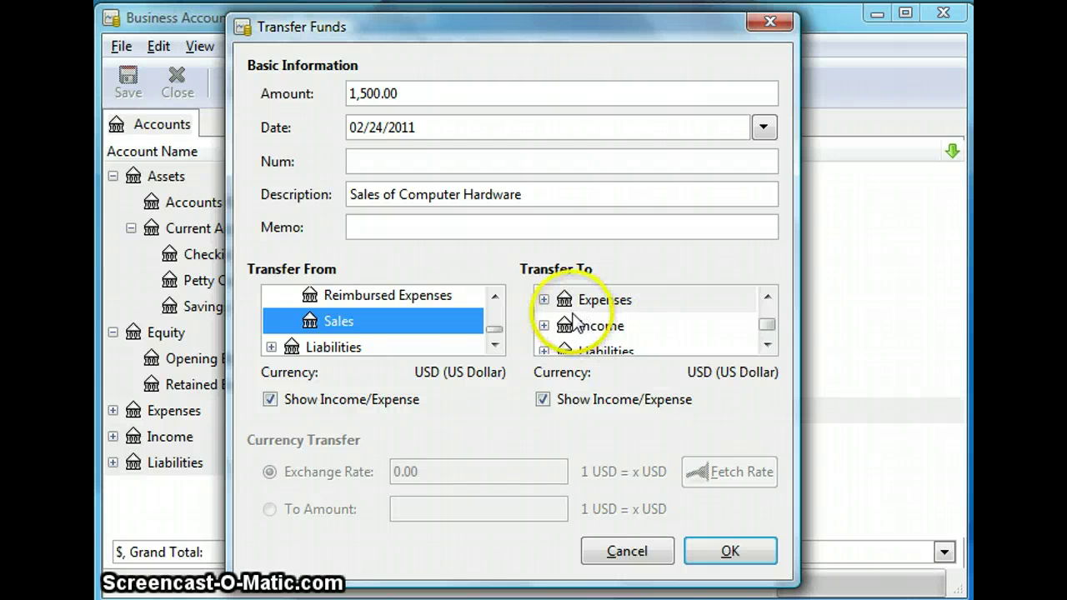
mouse_move(572, 315)
mouse_down()
mouse_move(556, 296)
mouse_move(596, 325)
mouse_up()
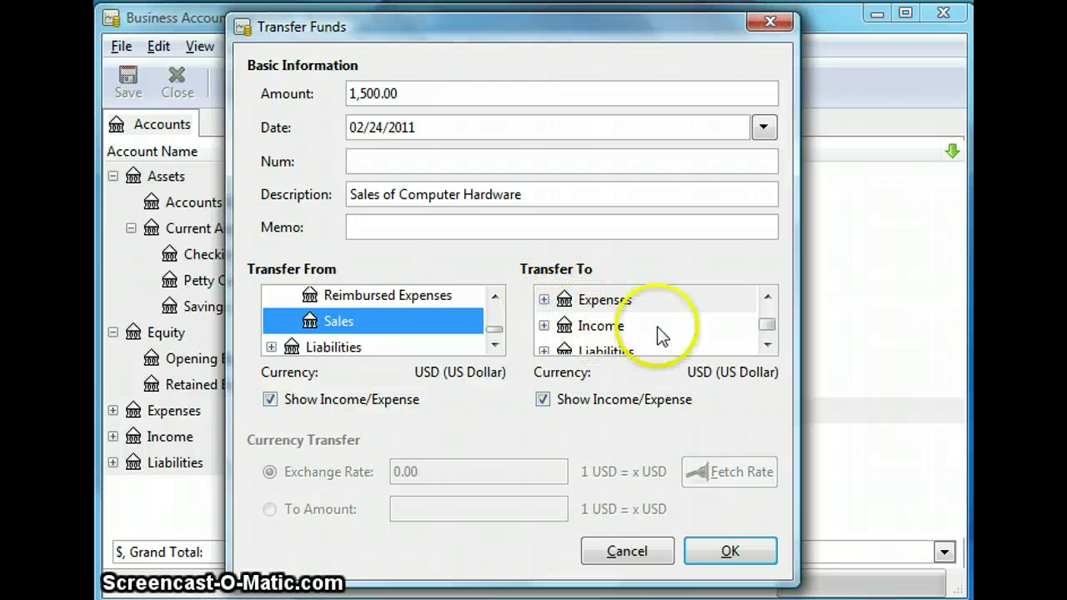
drag(764, 326, 763, 291)
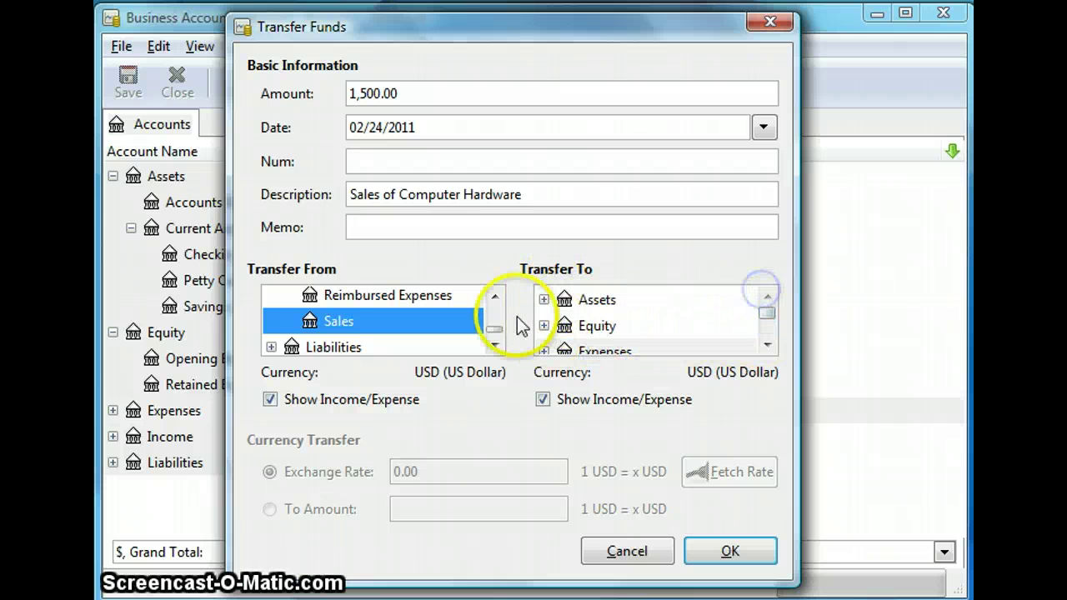
click(544, 300)
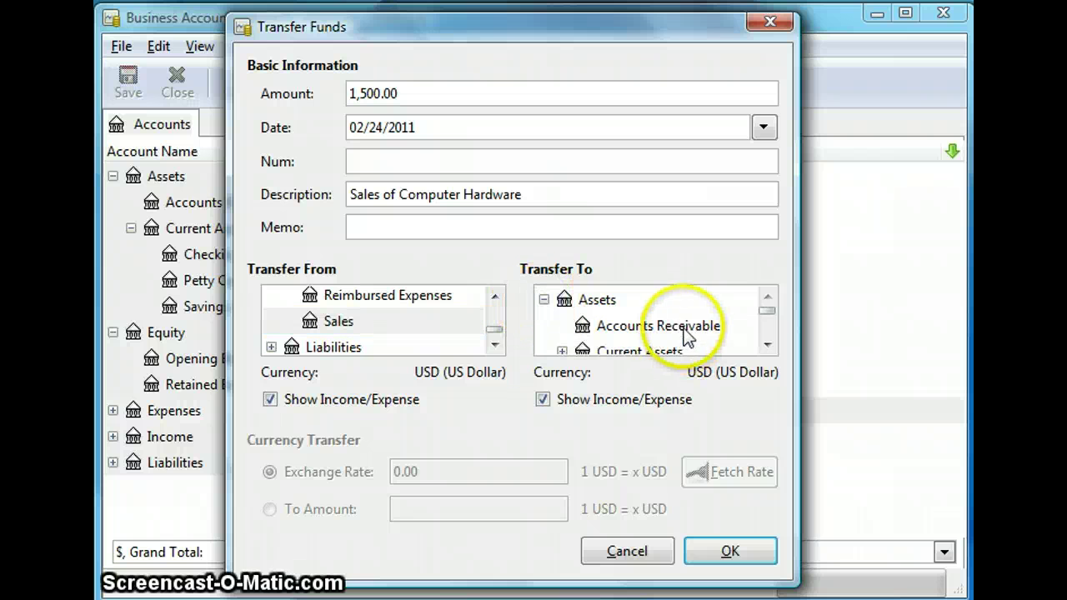
click(682, 326)
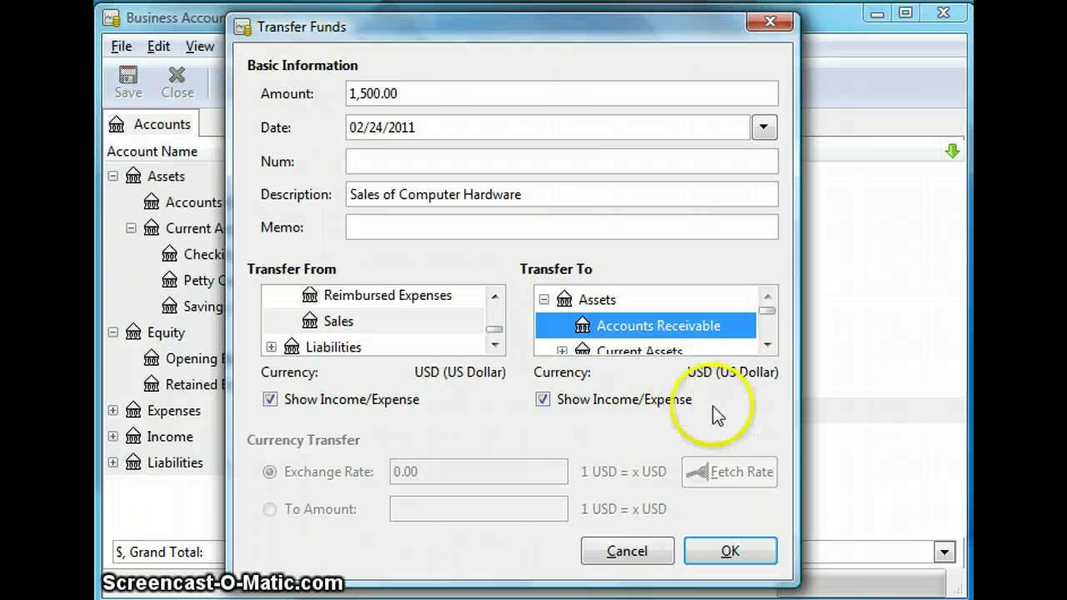
click(729, 552)
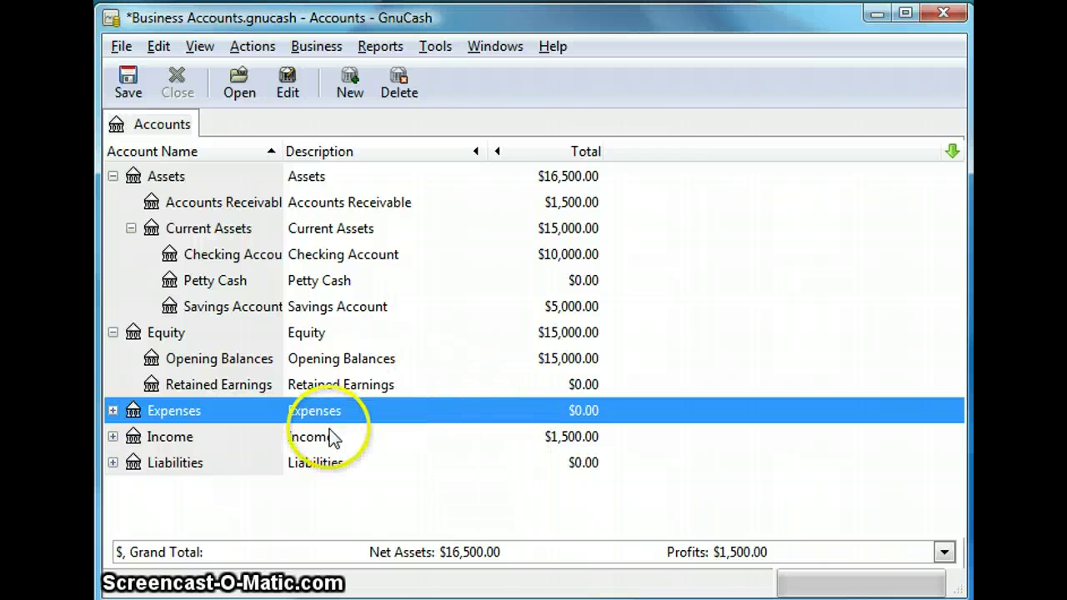
click(208, 176)
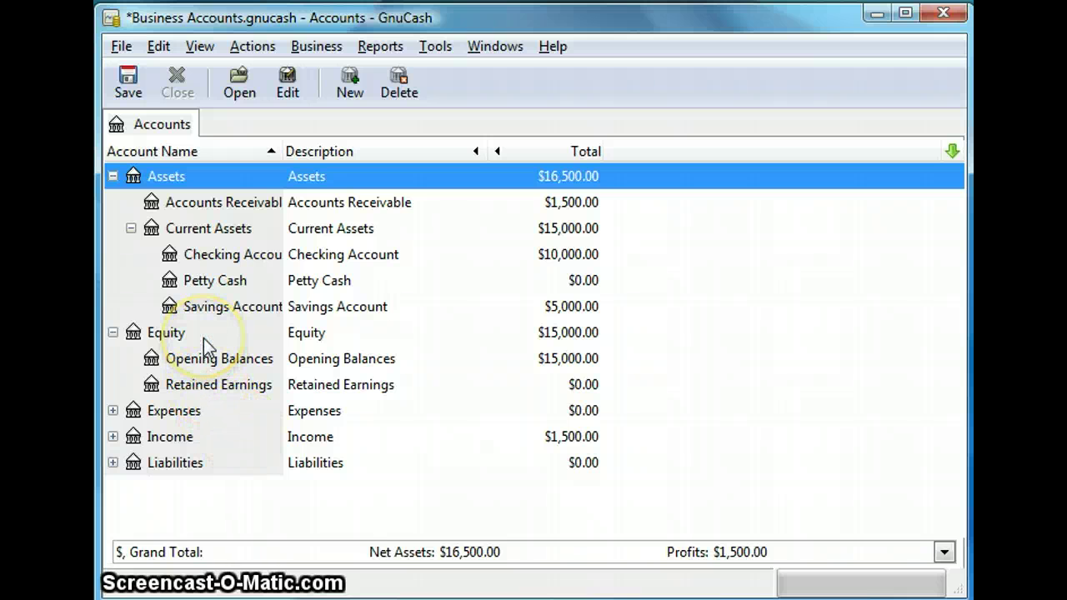
click(191, 437)
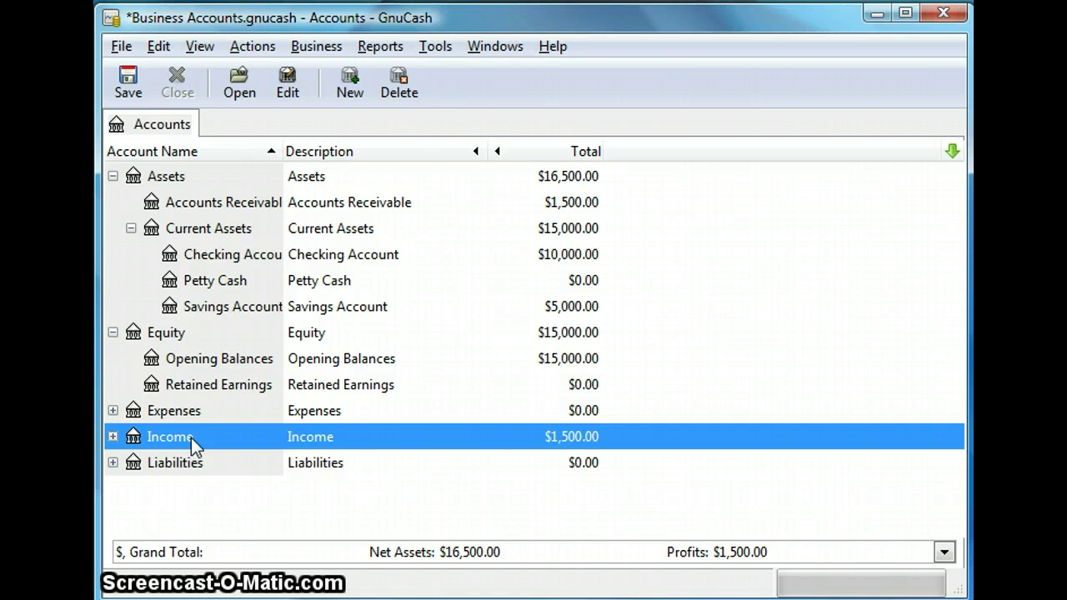
click(439, 47)
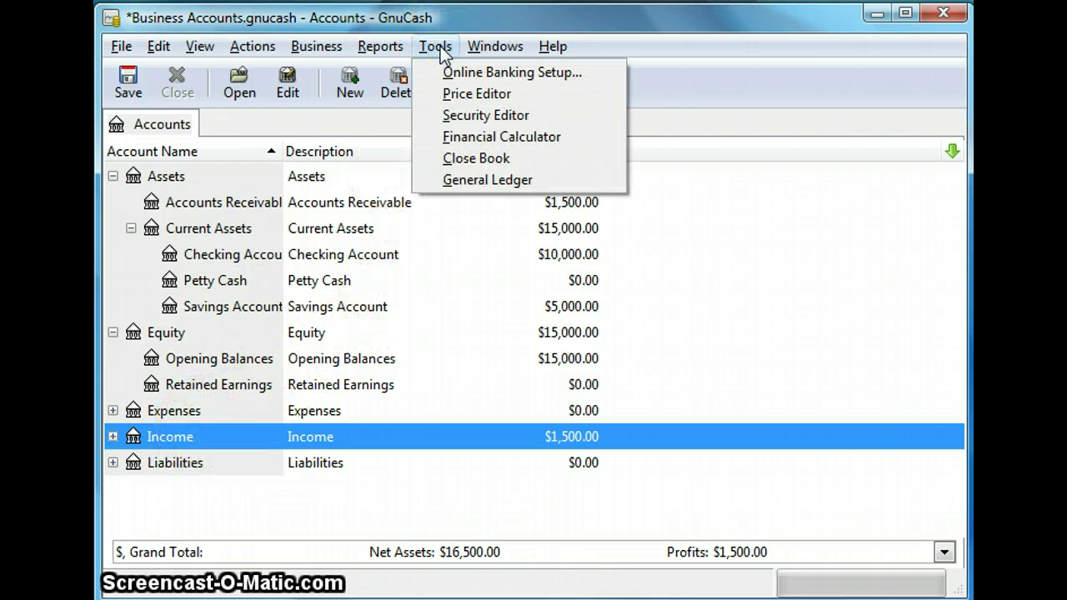
click(490, 186)
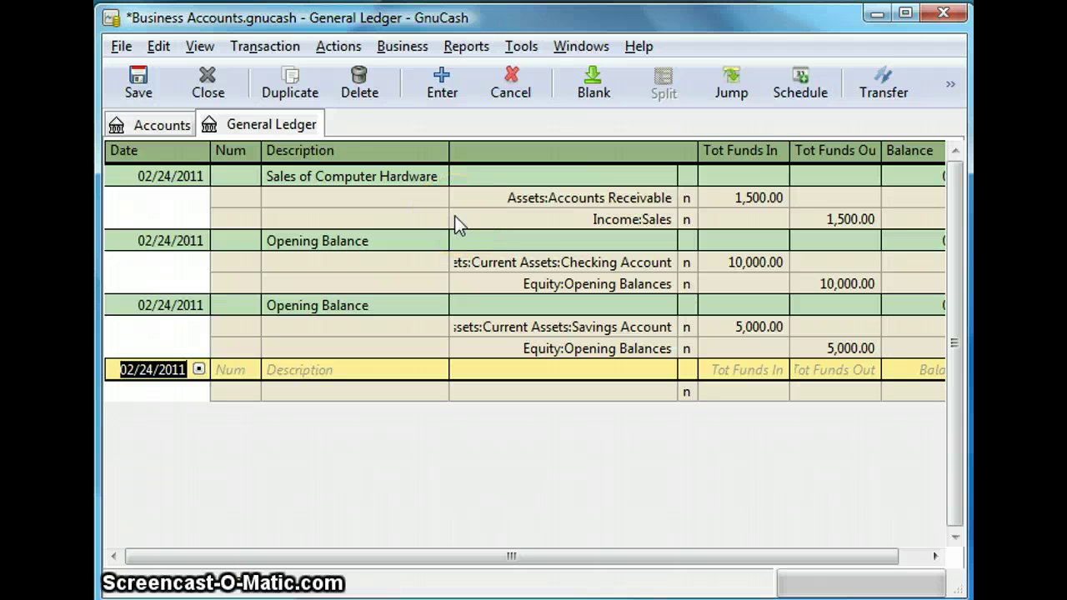
click(208, 83)
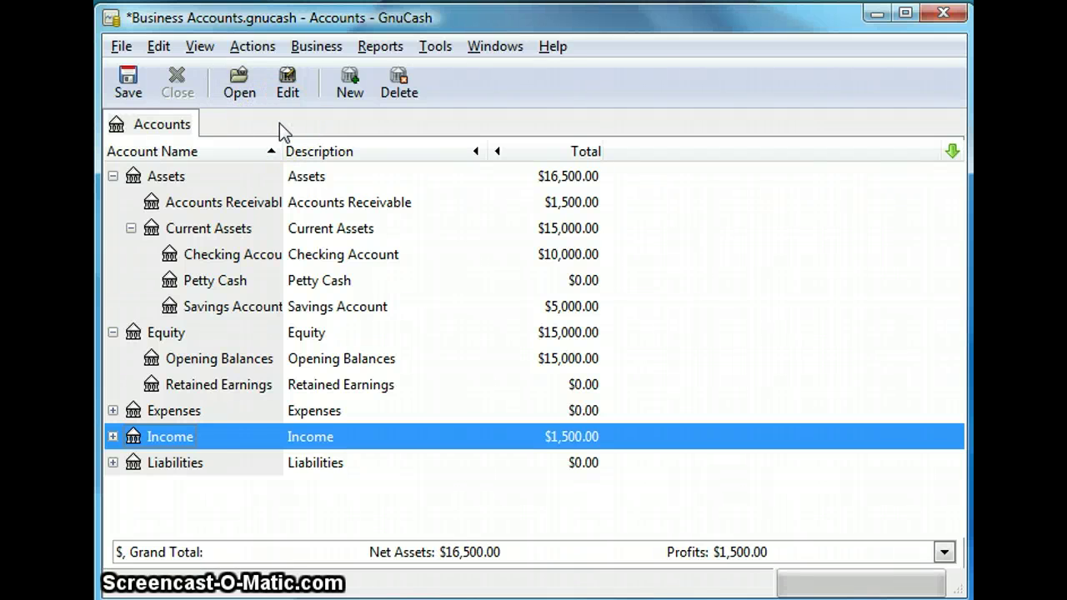
click(432, 48)
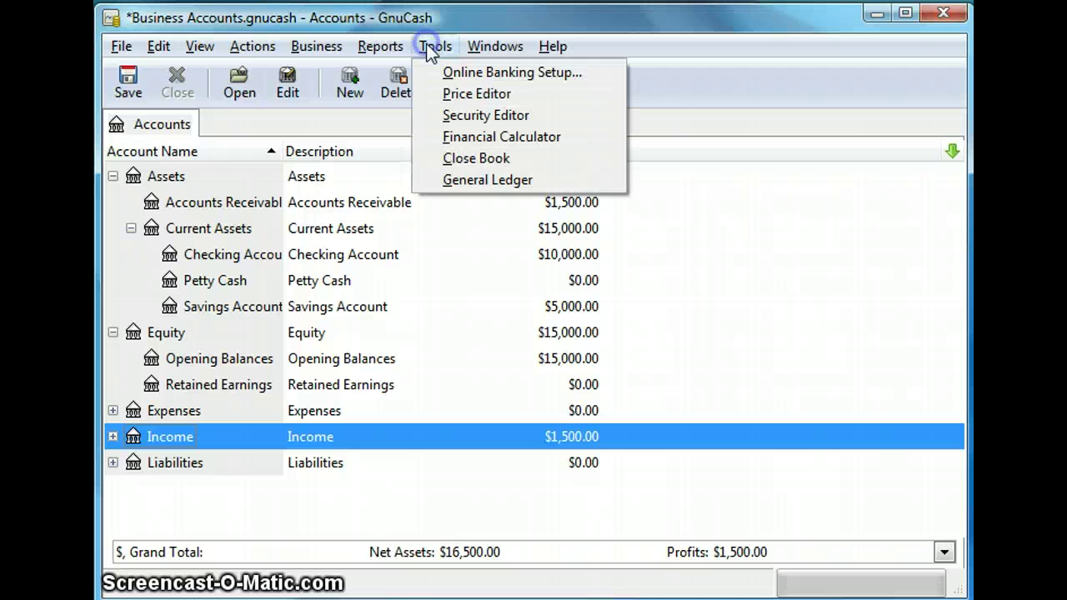
click(452, 140)
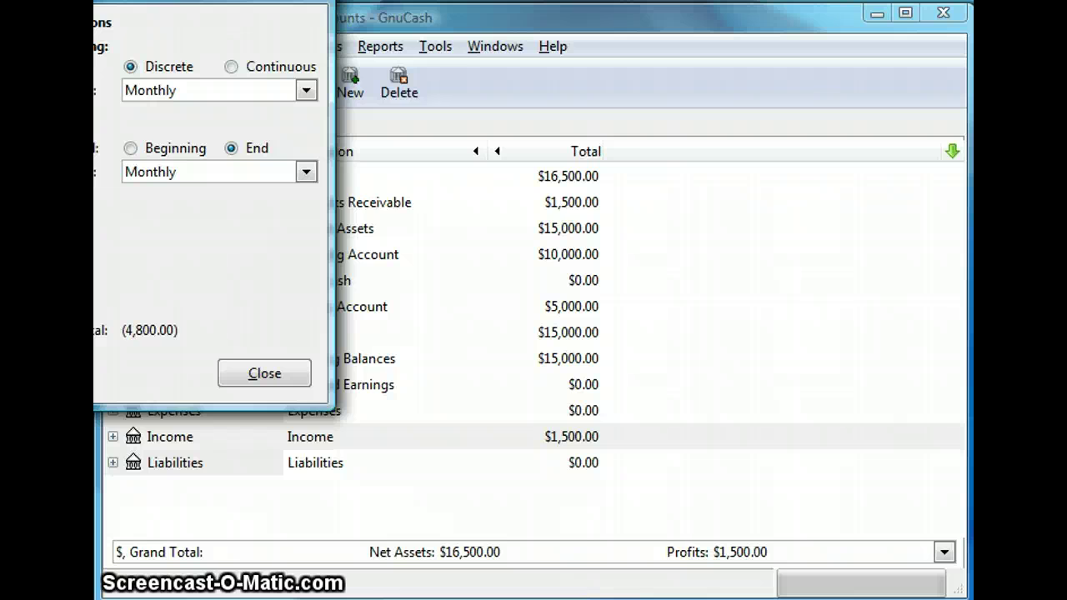
drag(377, 84, 479, 87)
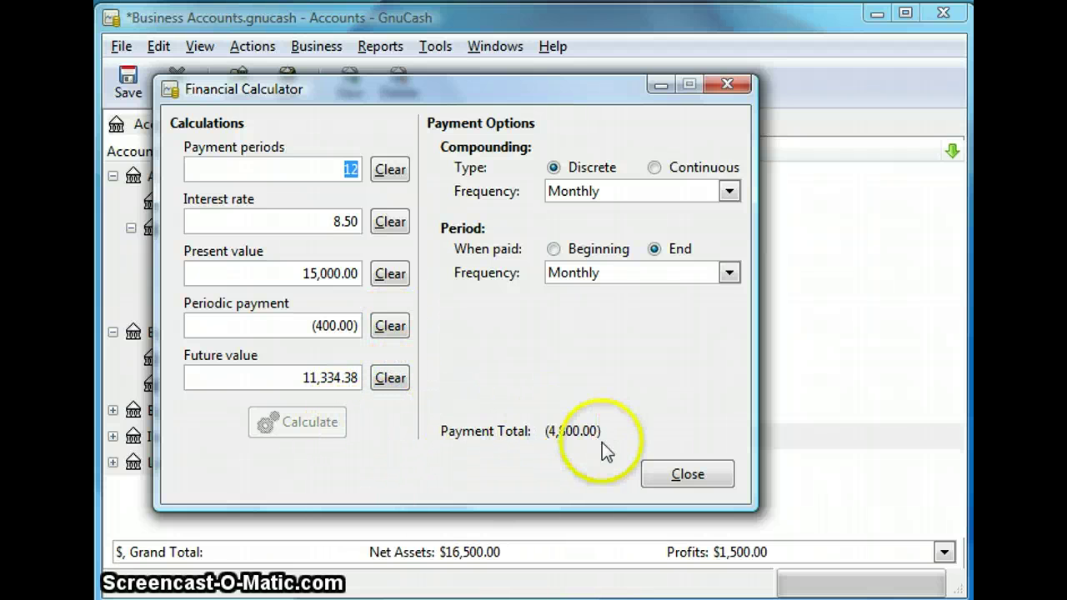
click(672, 475)
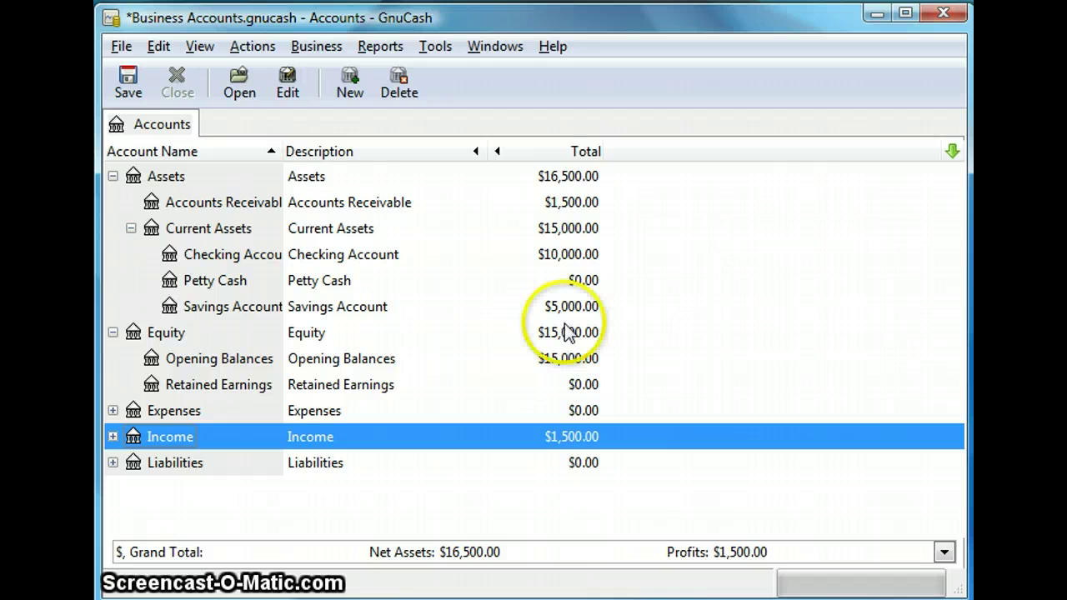
Generate the Balance Sheet report and scroll through its $16,500.00 asset and liability-equity totals
click(385, 51)
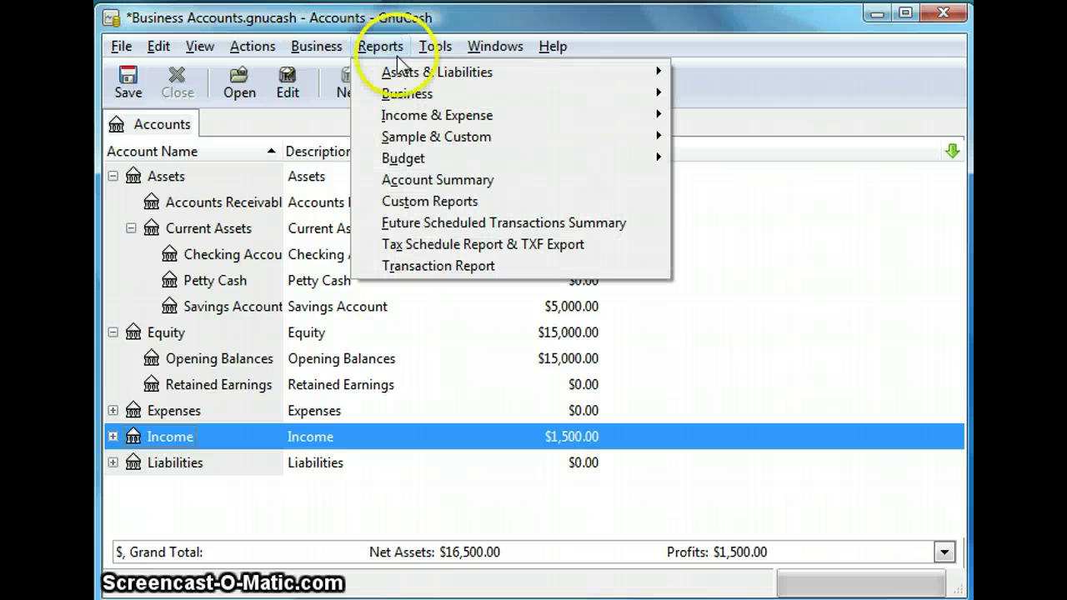
mouse_move(513, 71)
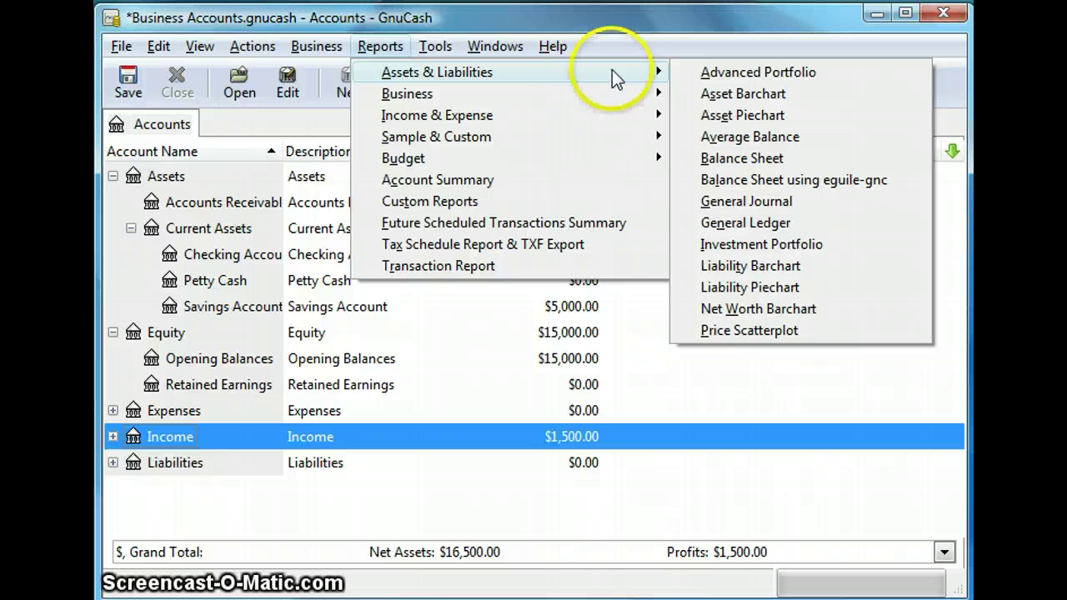
click(728, 165)
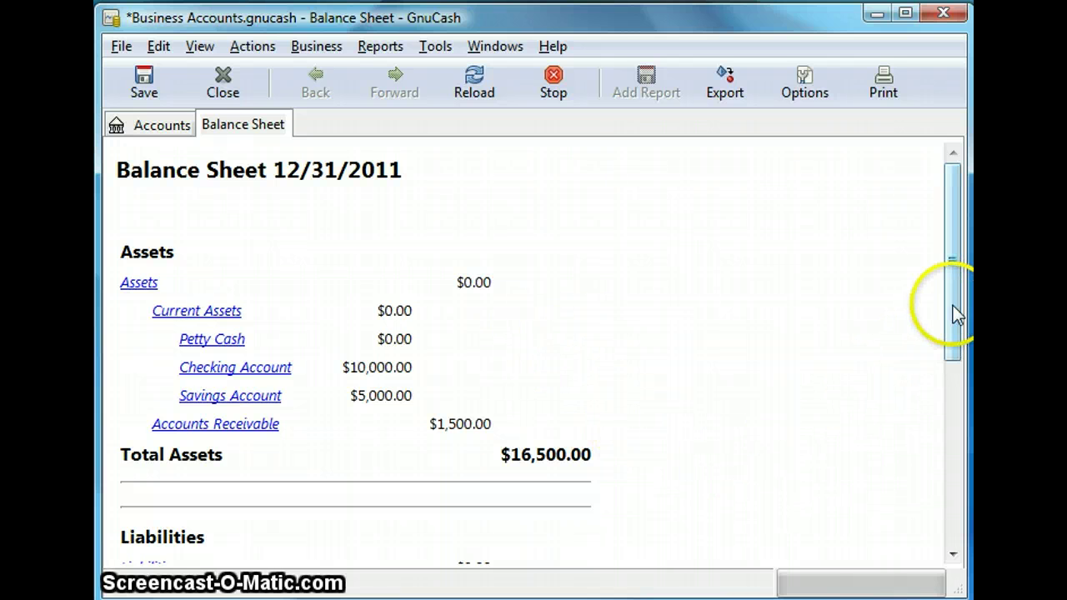
drag(955, 312, 939, 419)
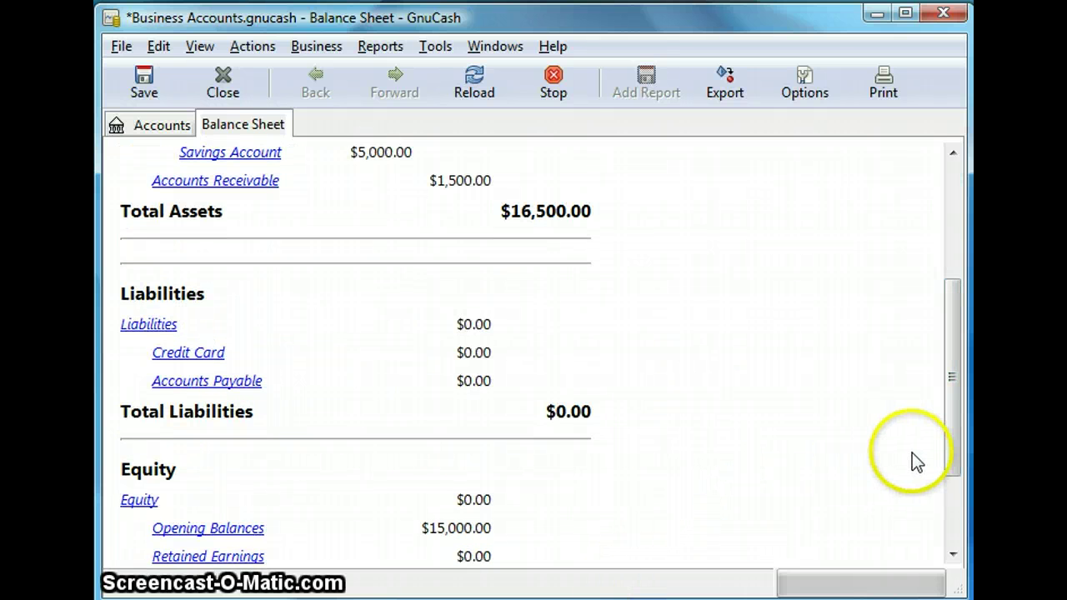
drag(955, 419, 935, 284)
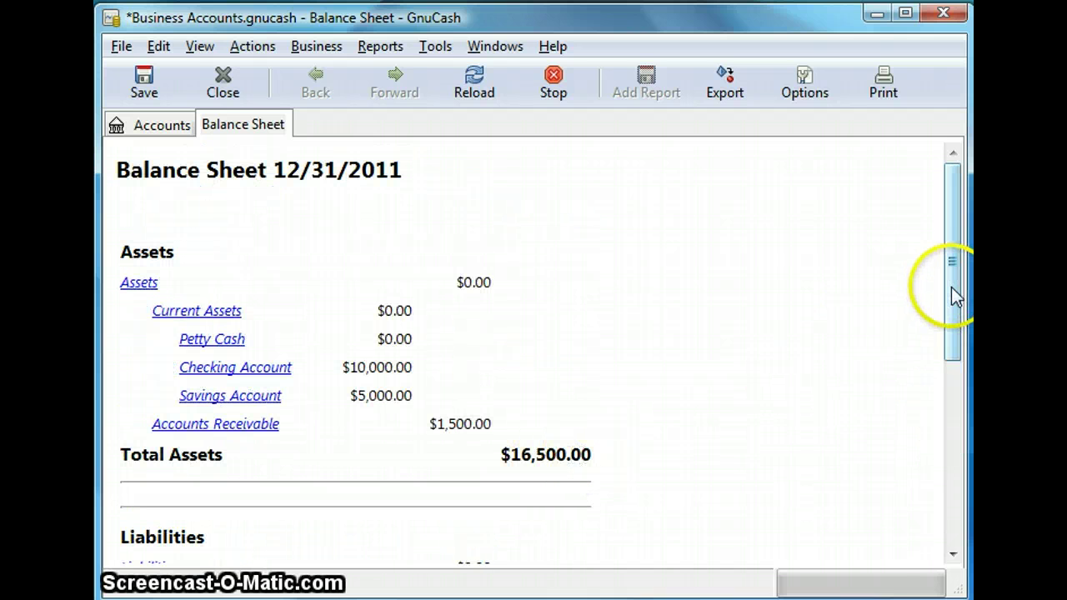
drag(953, 296, 939, 501)
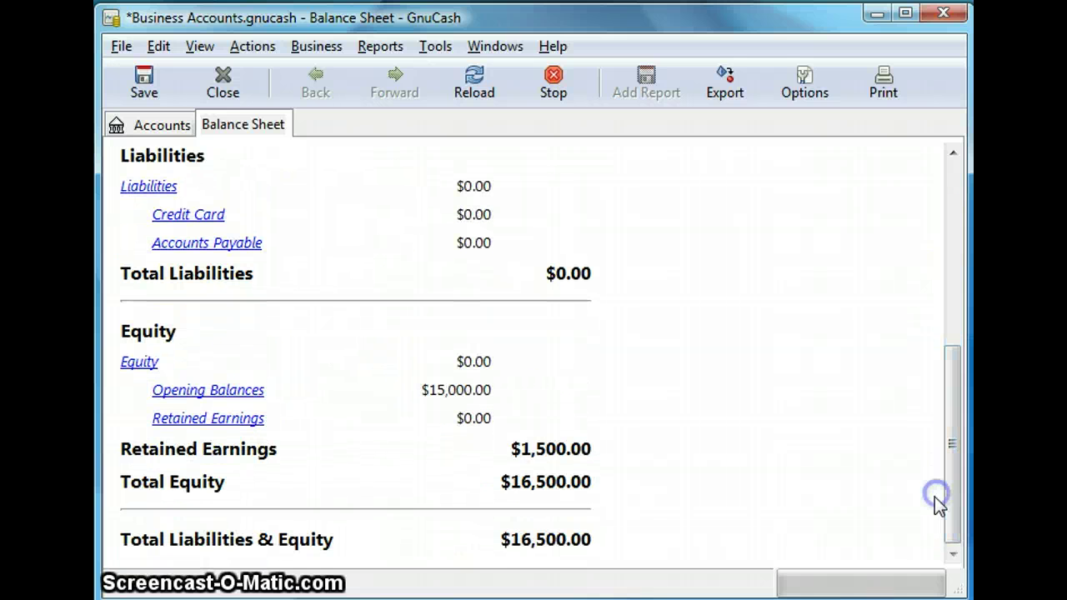
click(567, 484)
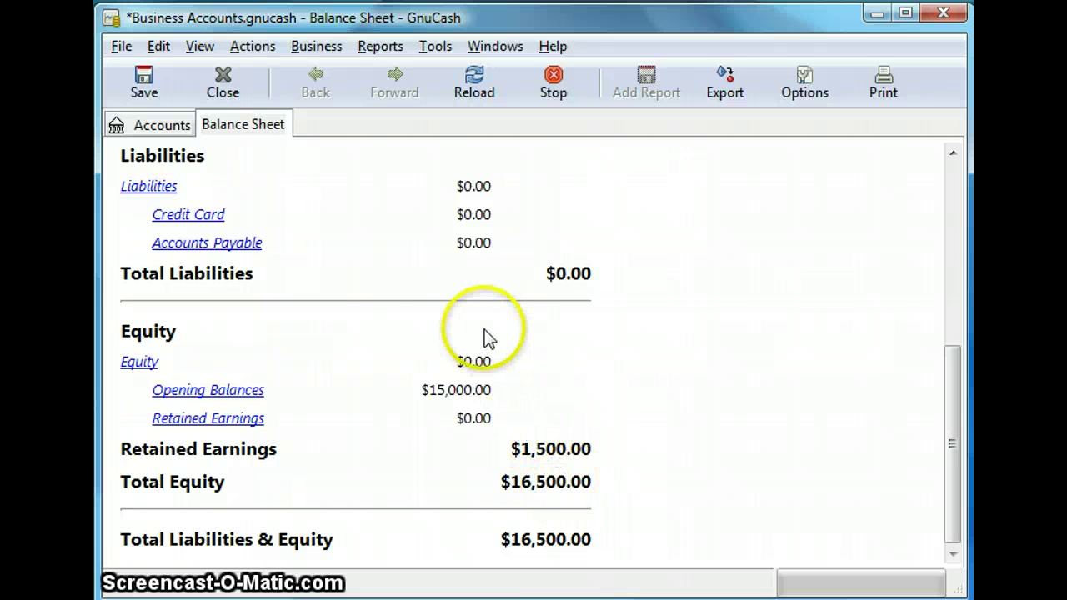
Close the Balance Sheet and dismiss an accidentally run, empty General Ledger report
click(224, 87)
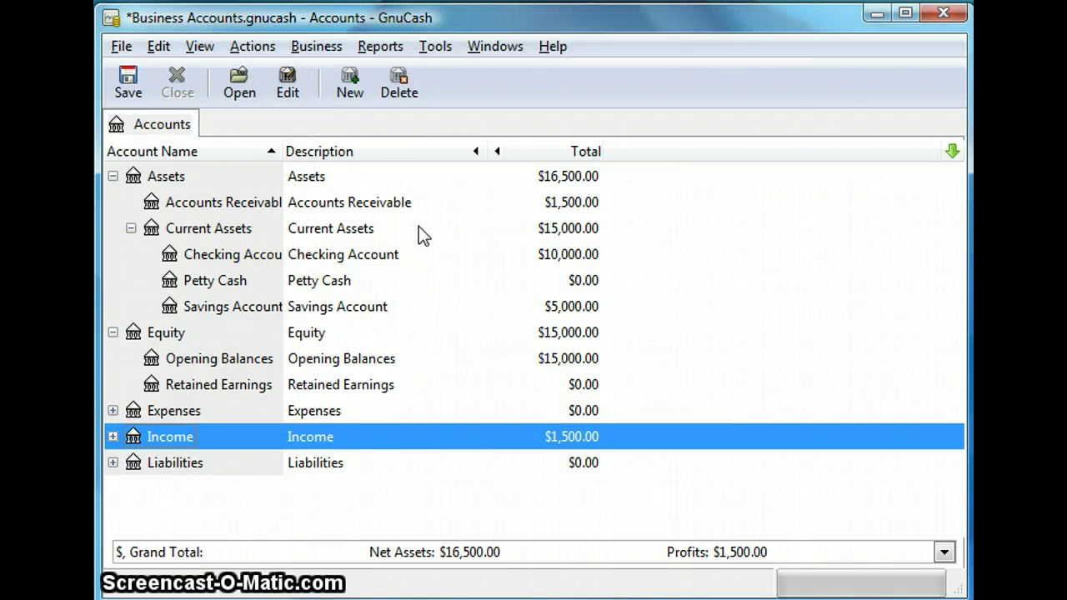
click(379, 47)
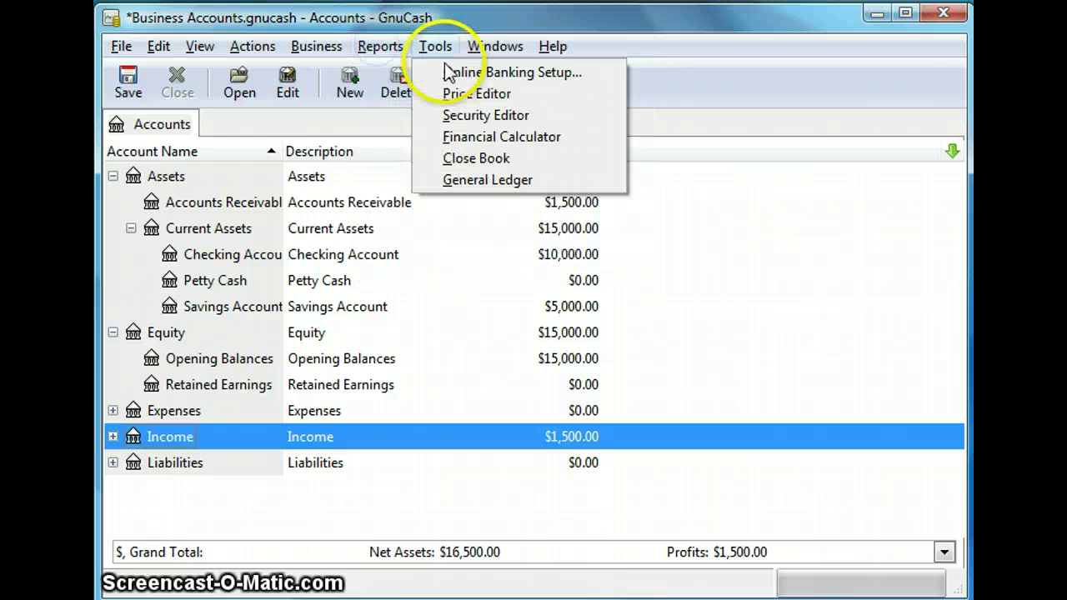
mouse_move(584, 78)
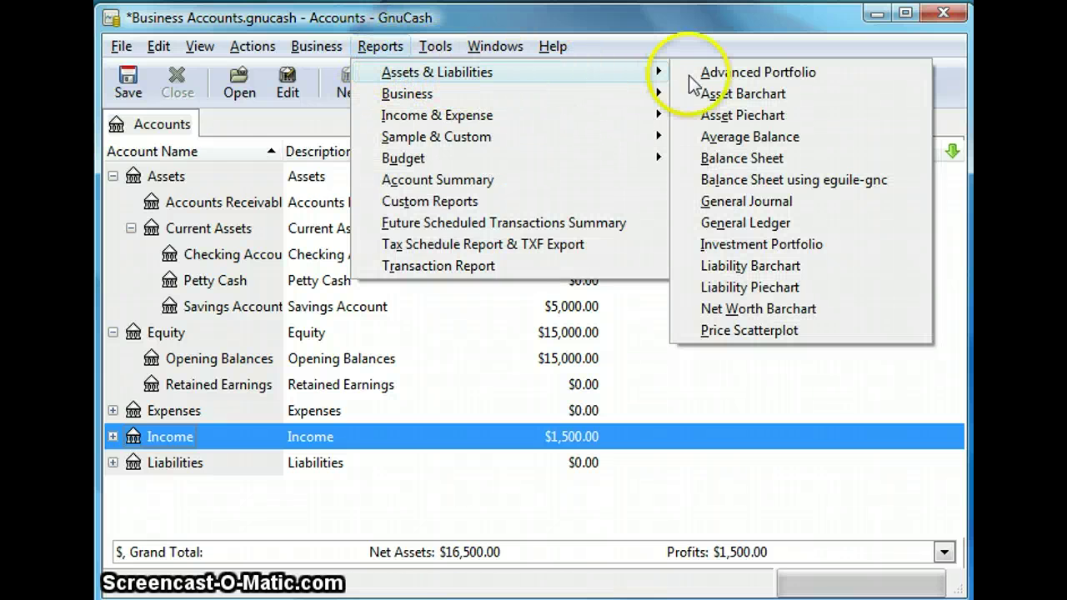
click(750, 225)
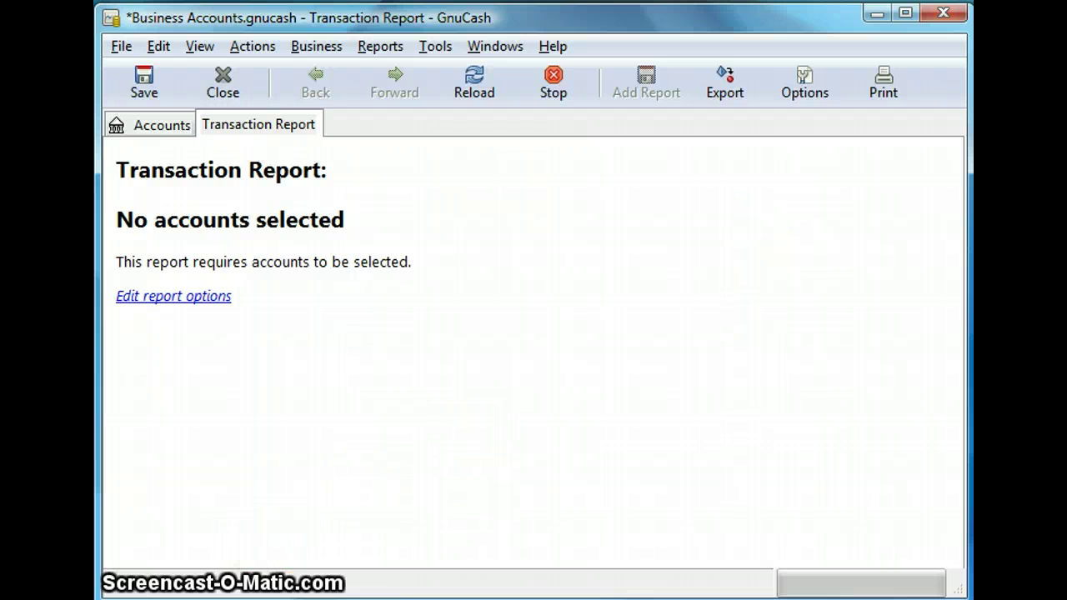
key(ctrl+w)
Generate the General Journal report listing the three 02/24/2011 transactions
click(381, 53)
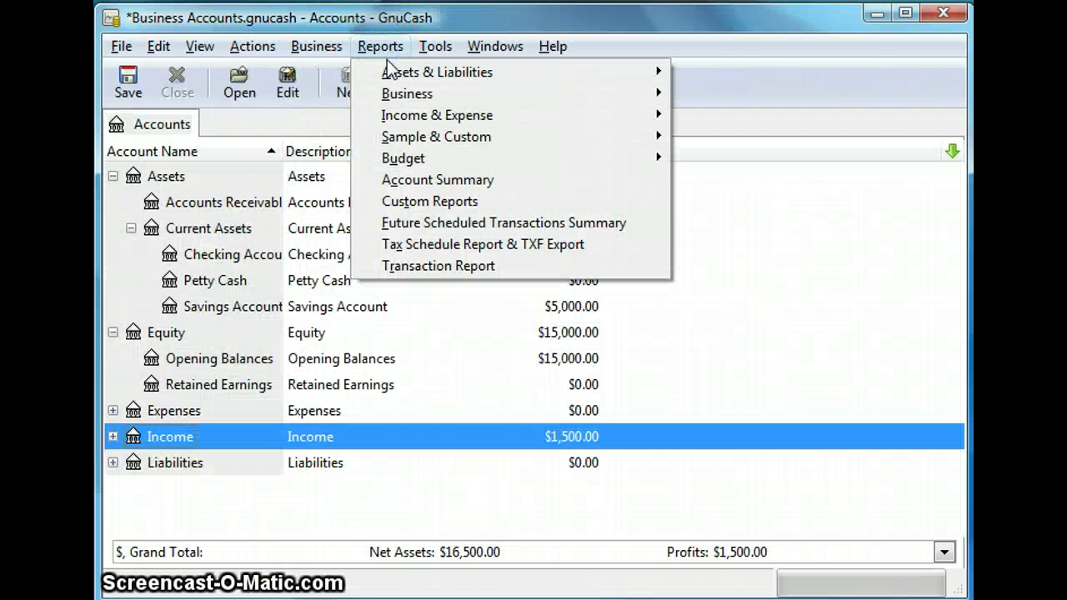
mouse_move(424, 71)
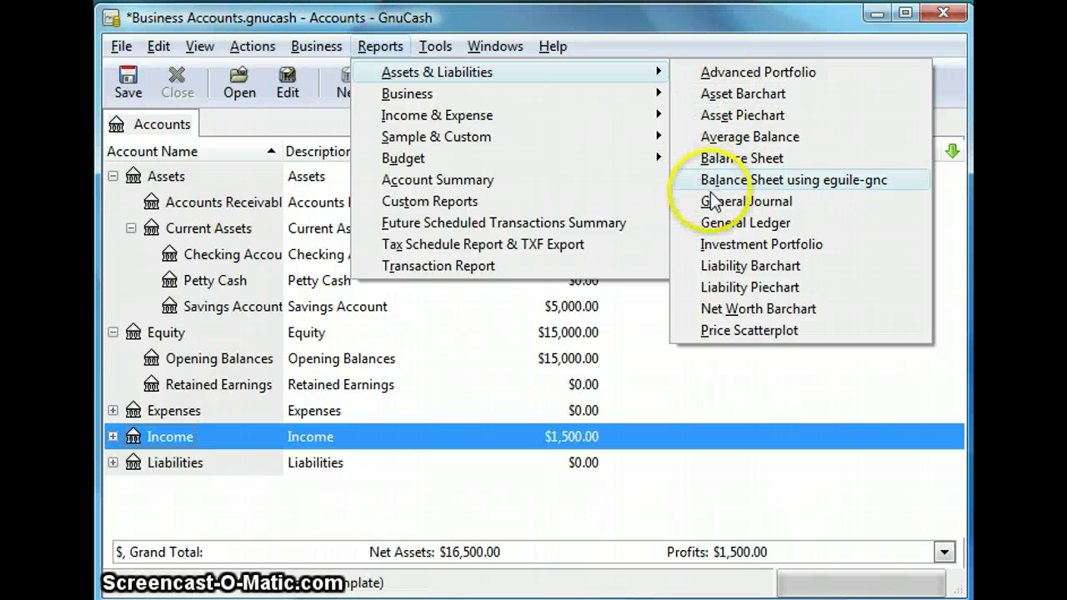
click(714, 201)
click(674, 245)
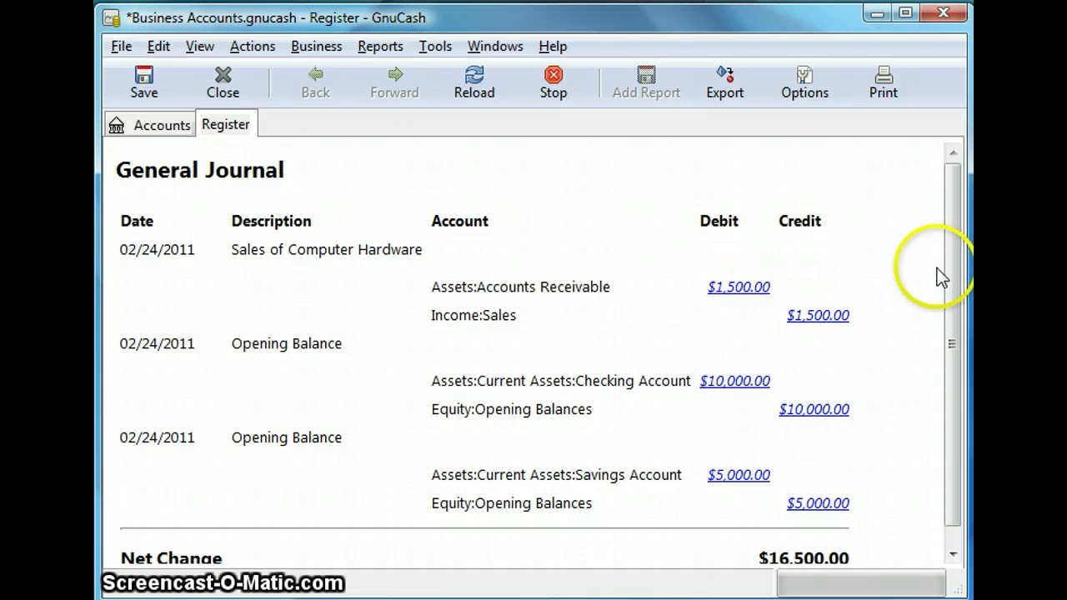
Scroll the General Journal report, then close it to return to the Accounts tree
mouse_move(954, 276)
mouse_down()
mouse_move(951, 334)
mouse_move(948, 279)
mouse_up()
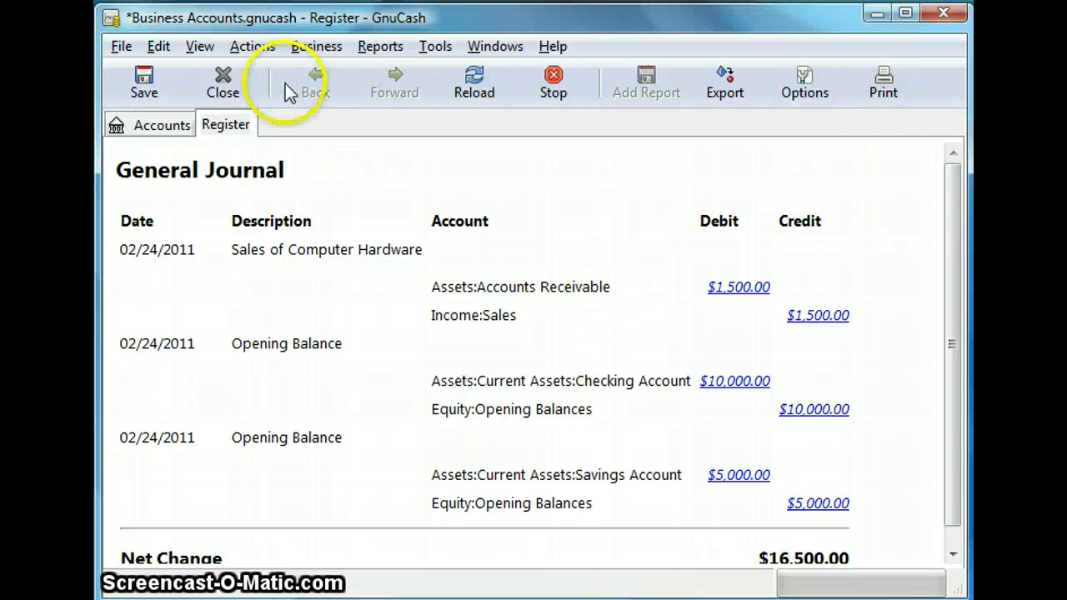
click(223, 82)
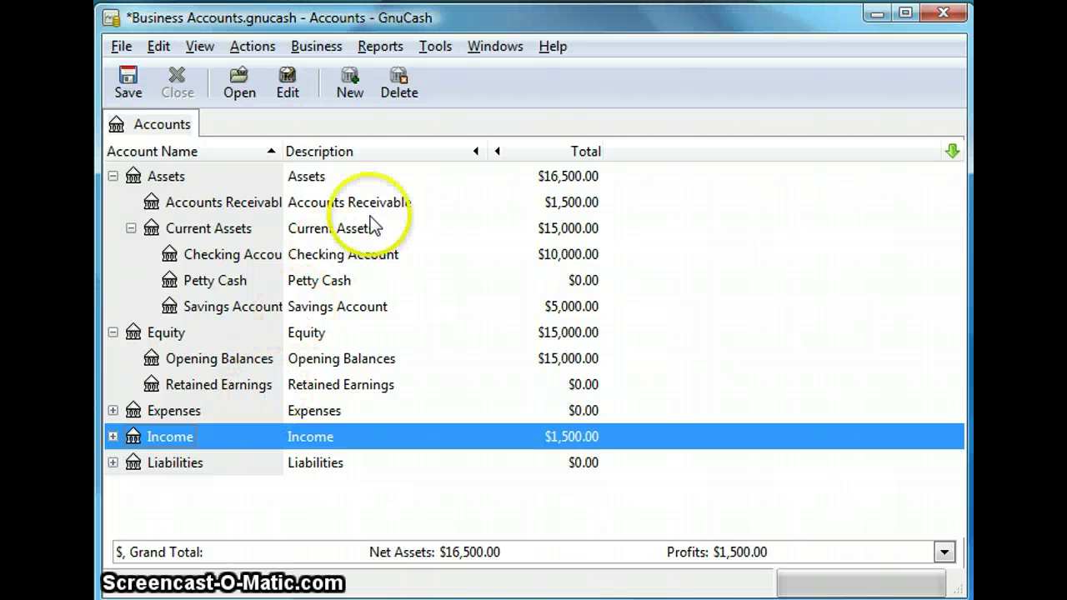
click(380, 48)
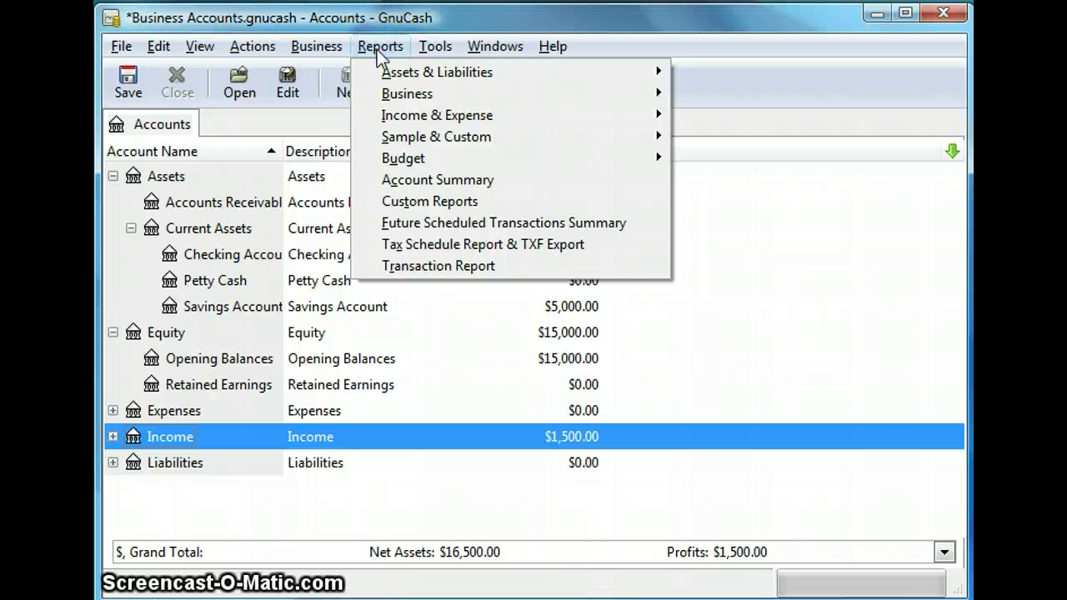
mouse_move(412, 118)
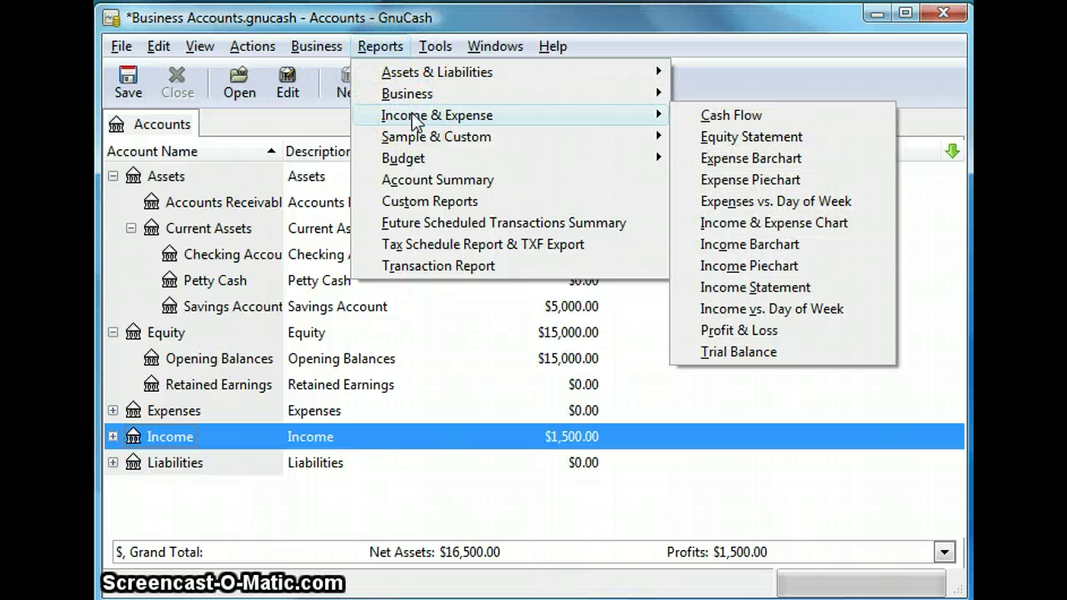
click(526, 115)
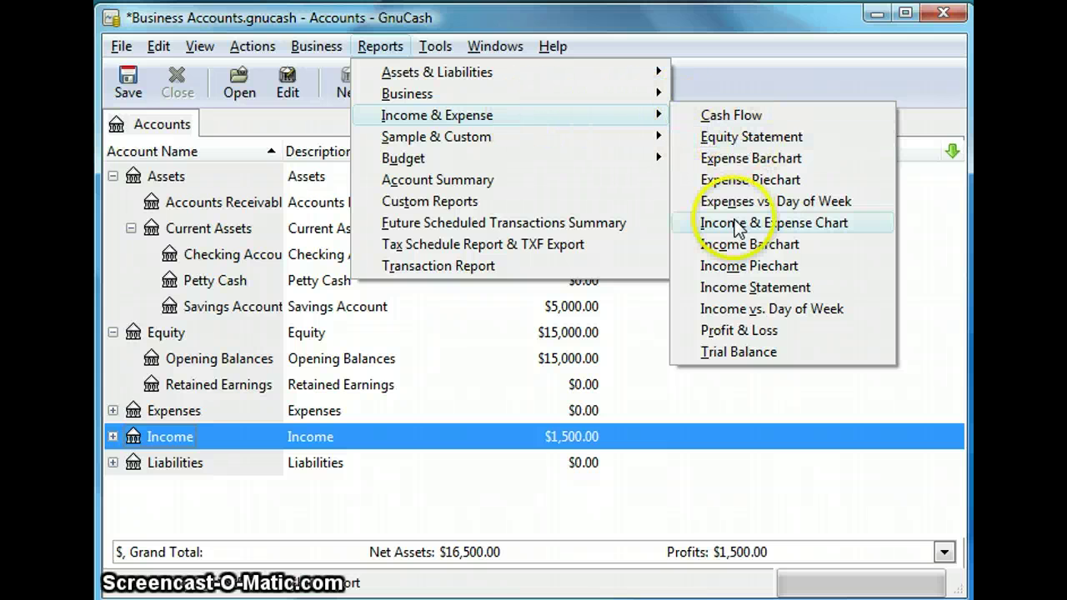
click(751, 288)
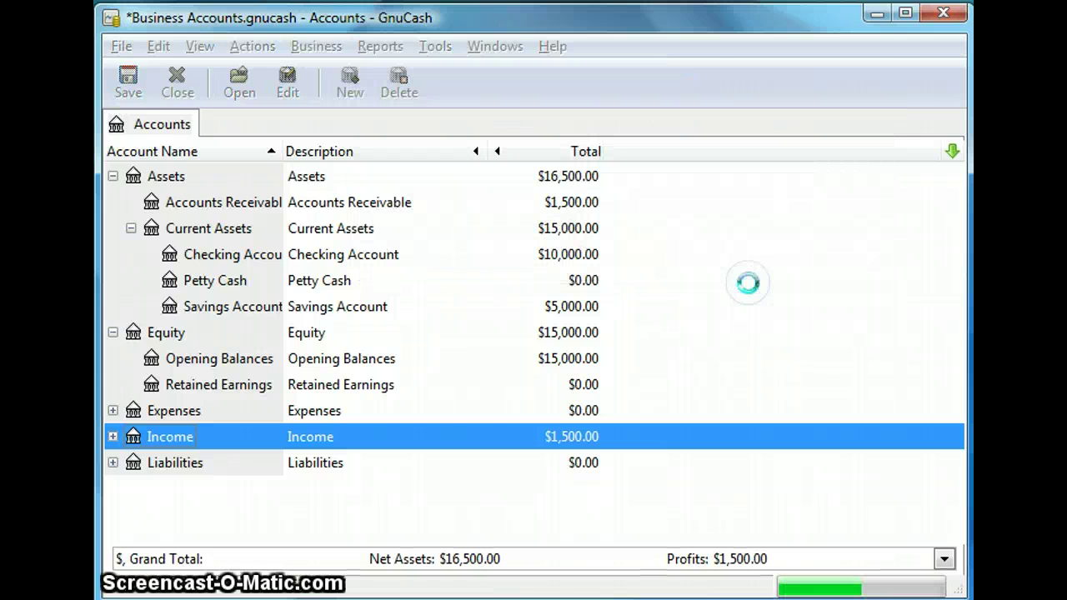
click(745, 286)
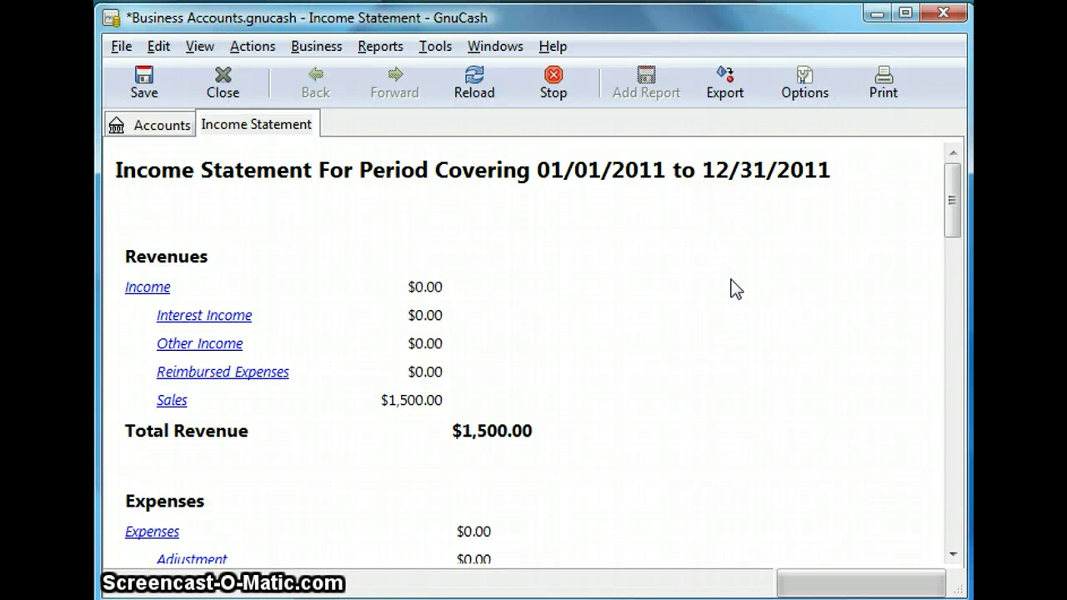
click(726, 286)
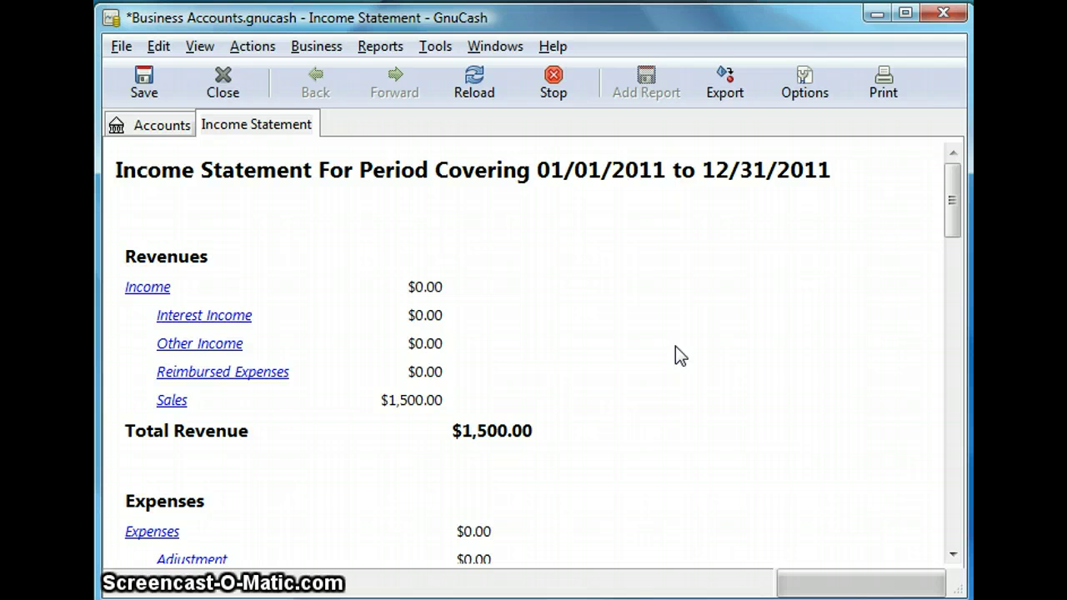
drag(710, 356, 406, 280)
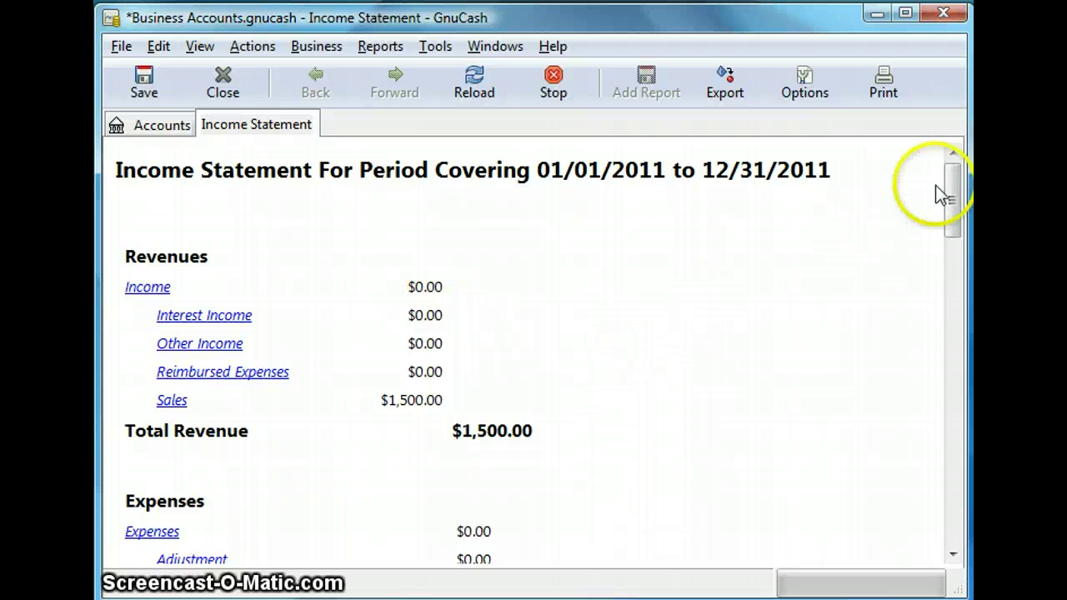
drag(951, 193, 949, 343)
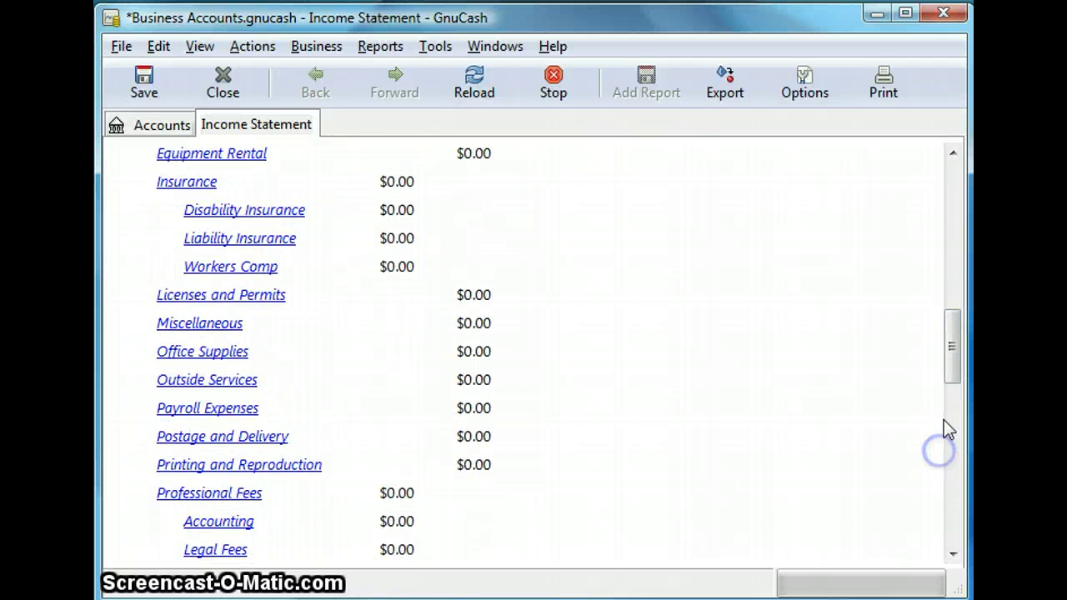
drag(956, 381, 945, 562)
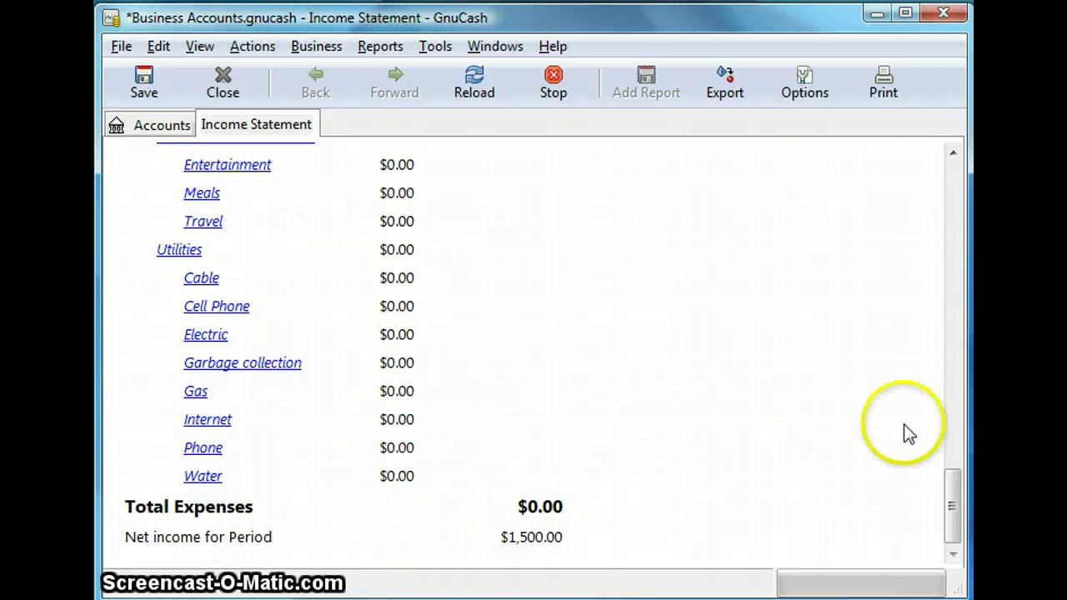
drag(955, 494, 945, 199)
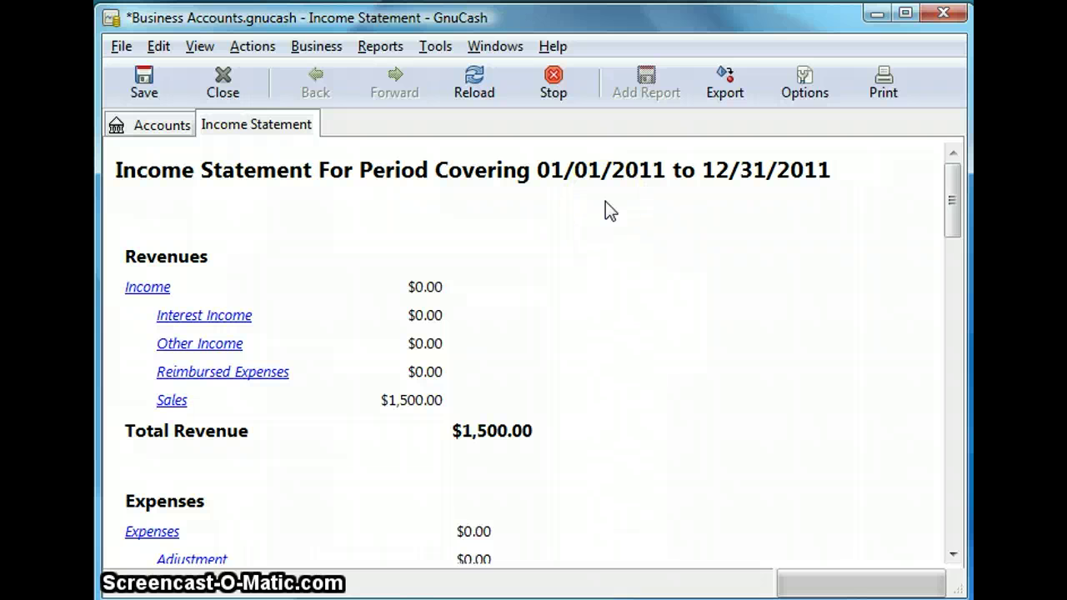
click(422, 442)
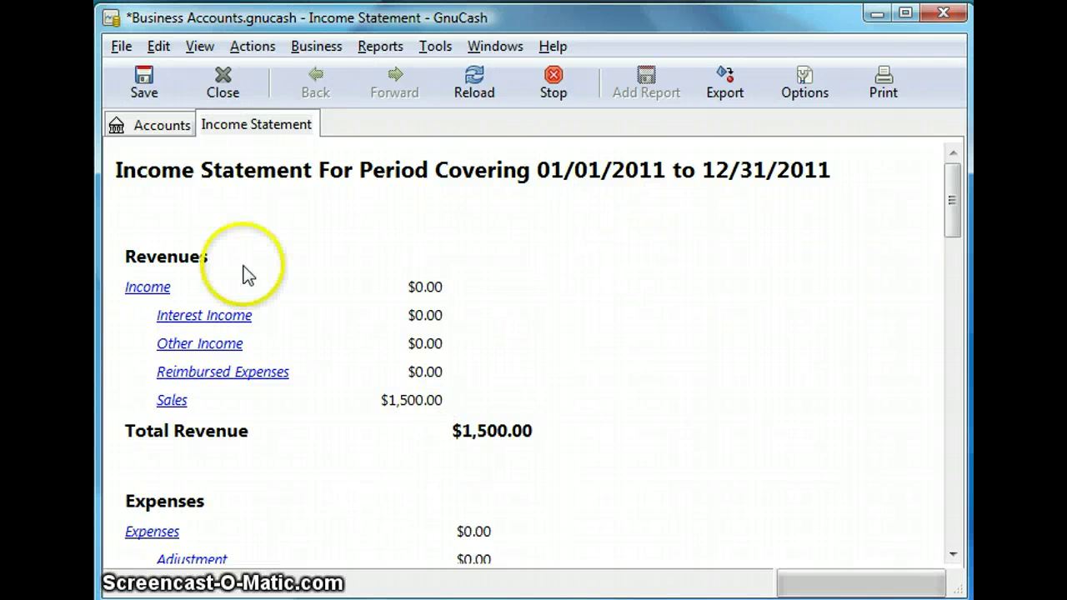
click(223, 87)
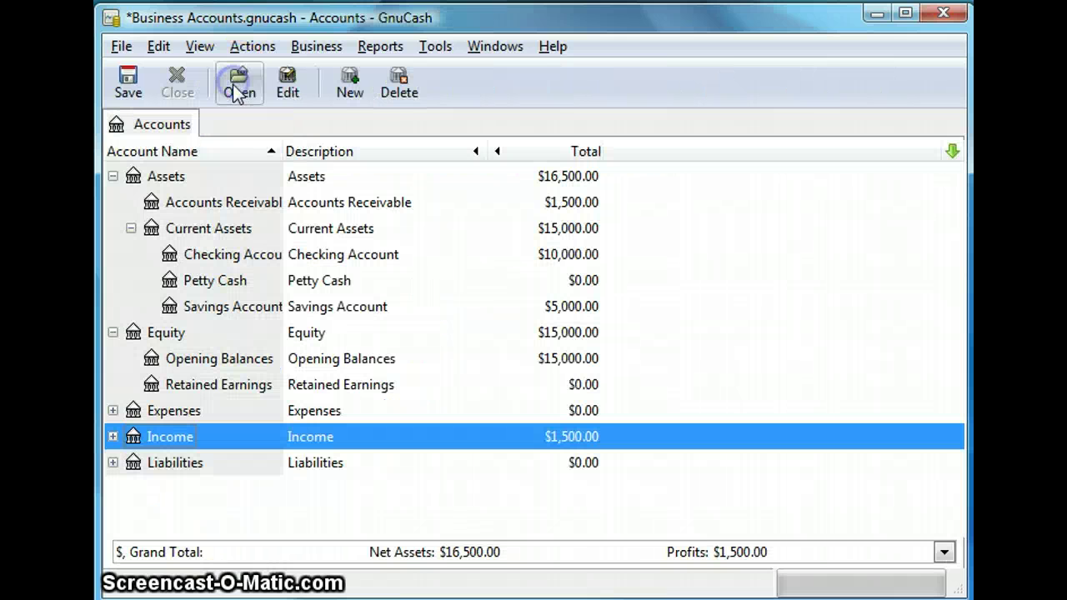
click(382, 48)
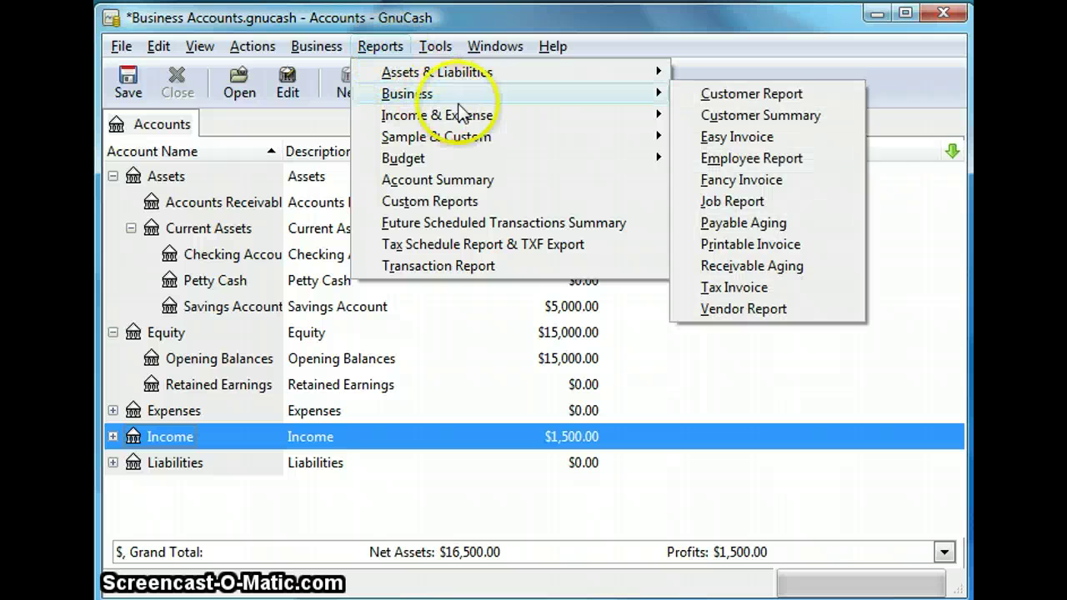
mouse_move(523, 122)
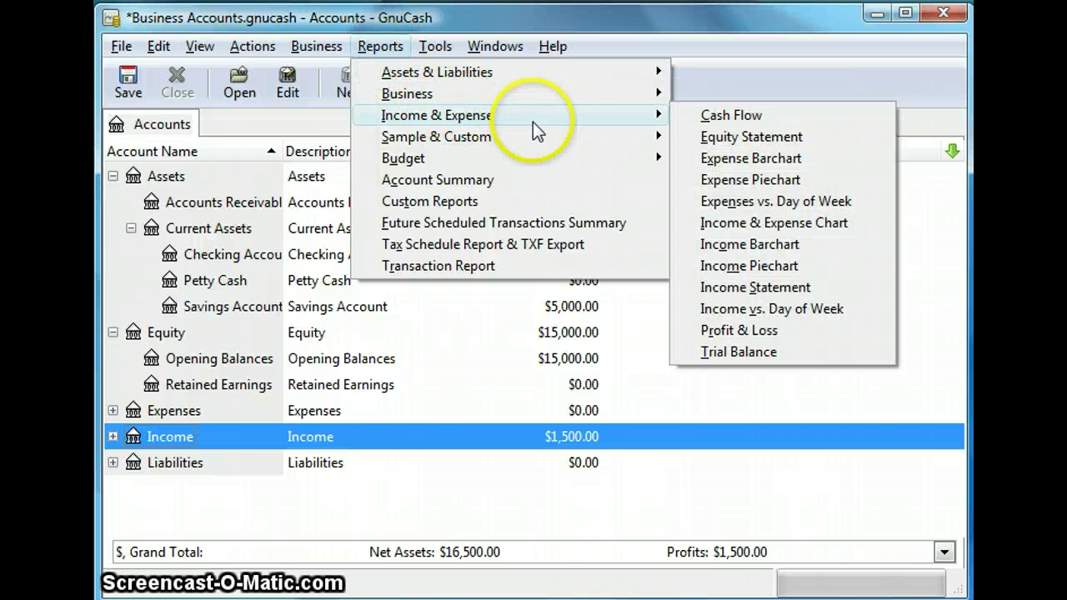
click(717, 116)
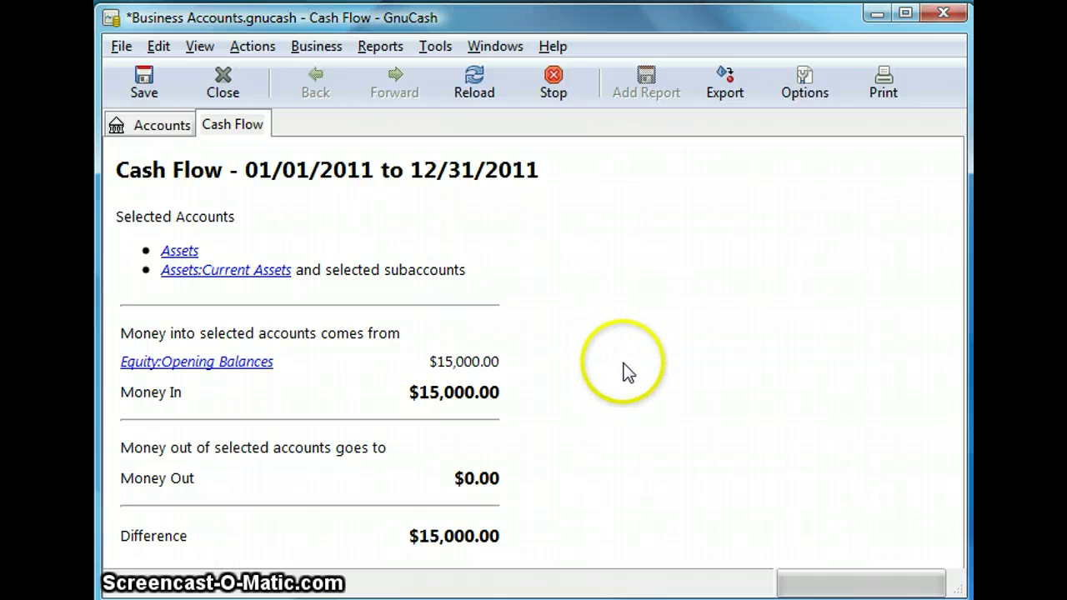
click(648, 367)
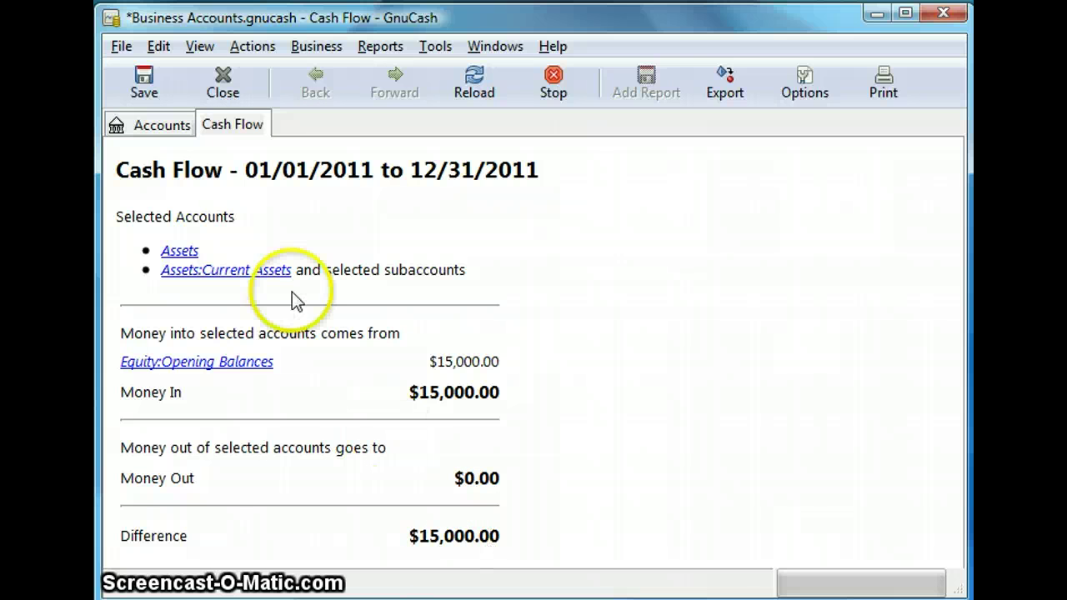
click(225, 85)
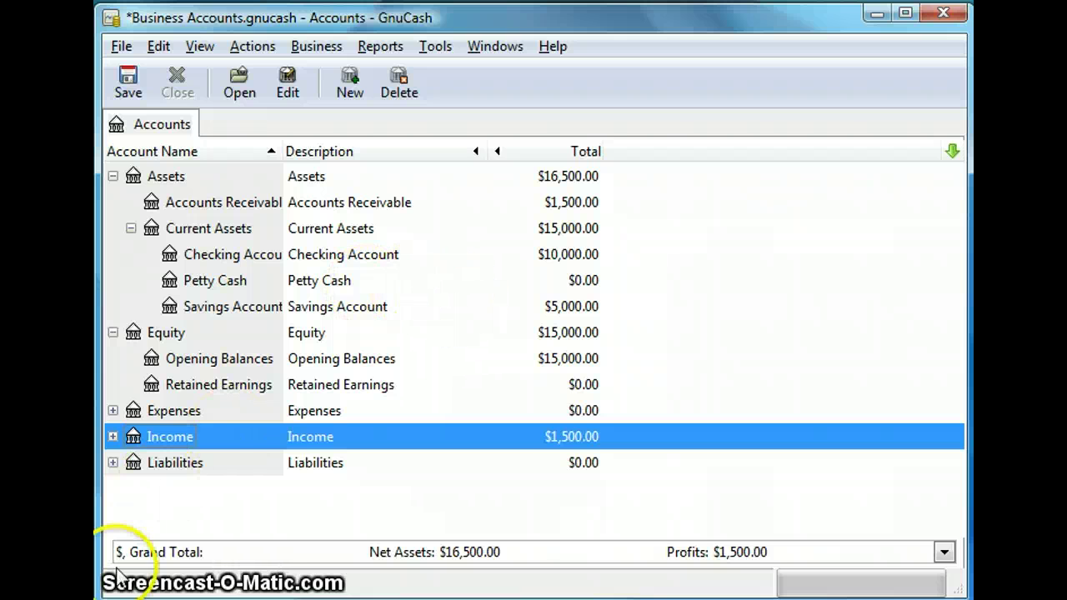
Answer 'No, not this time' to the automatic-save prompt
click(381, 49)
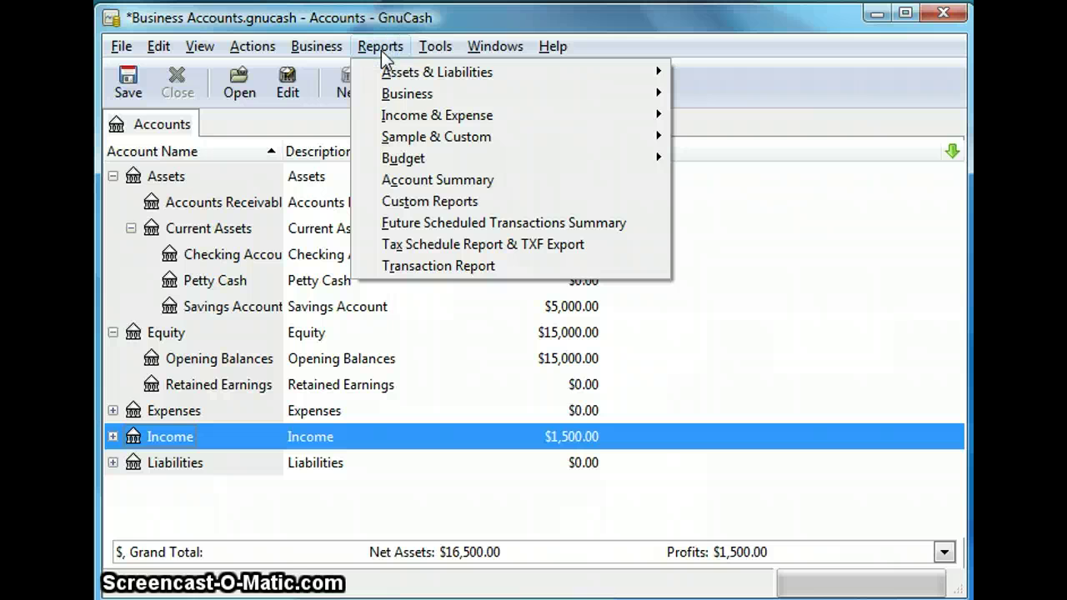
mouse_move(510, 103)
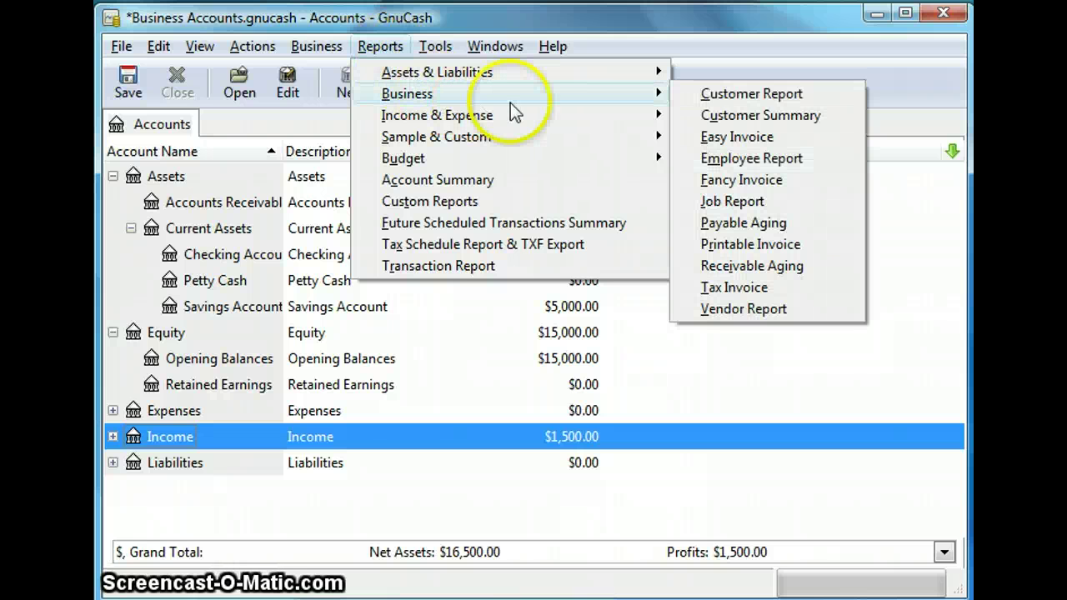
mouse_move(655, 121)
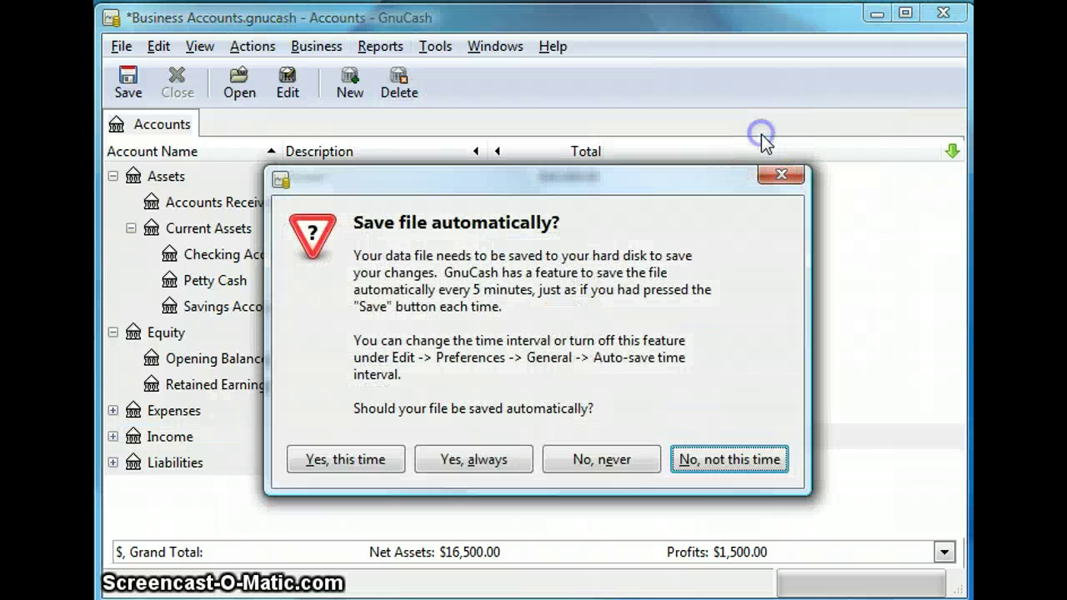
click(695, 464)
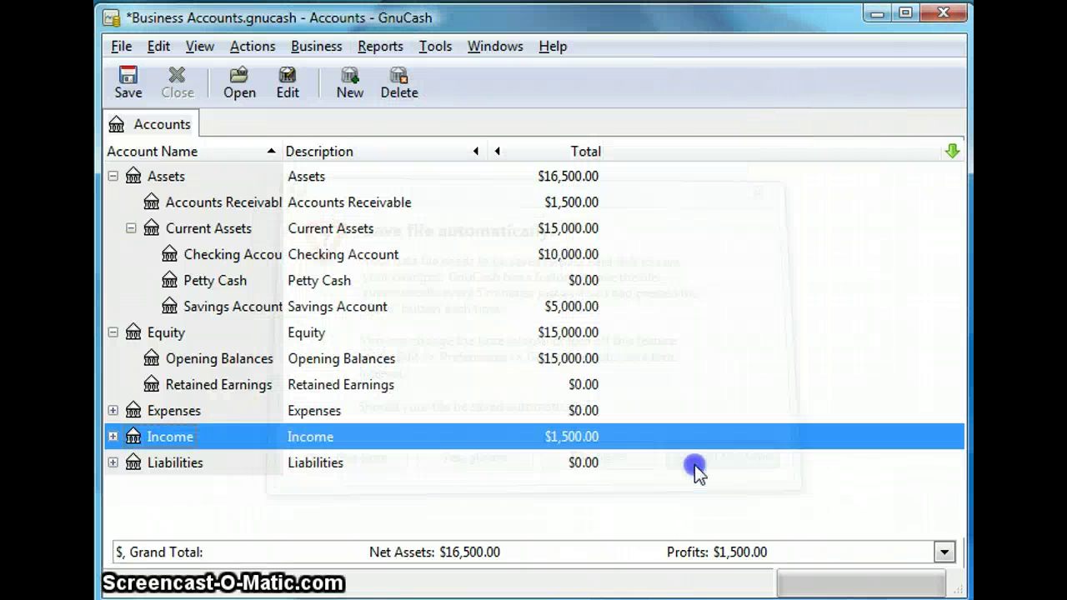
Generate the Equity Statement report from Reports > Income & Expense
click(381, 47)
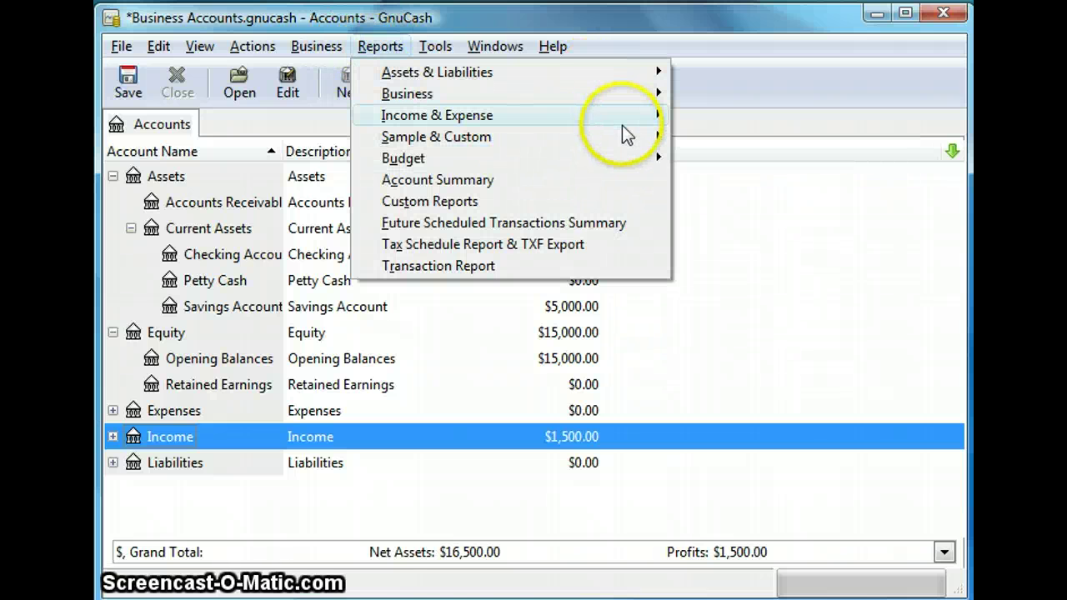
mouse_move(624, 125)
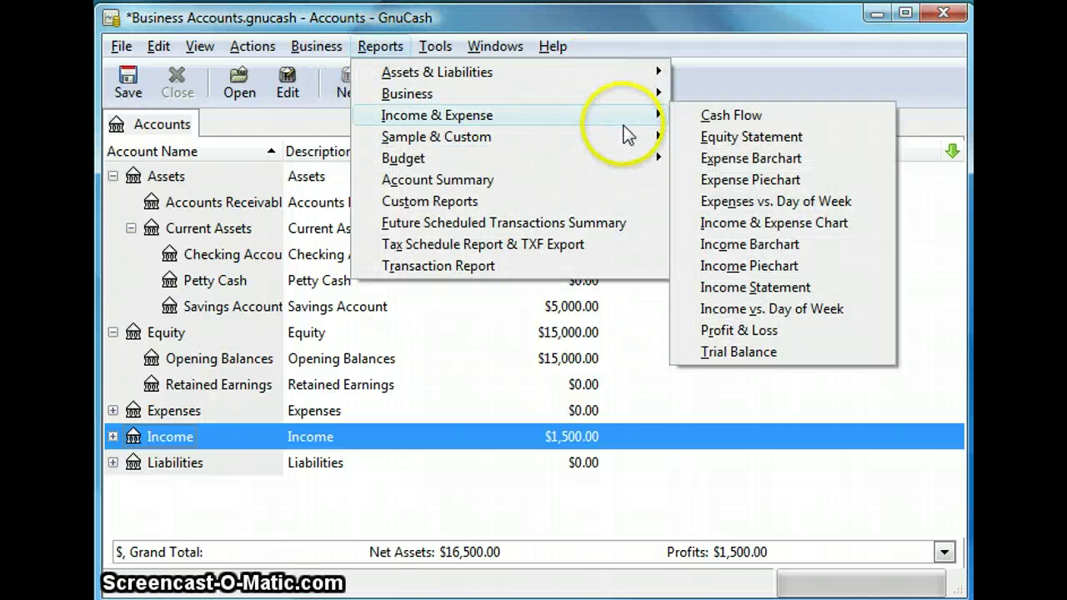
click(741, 139)
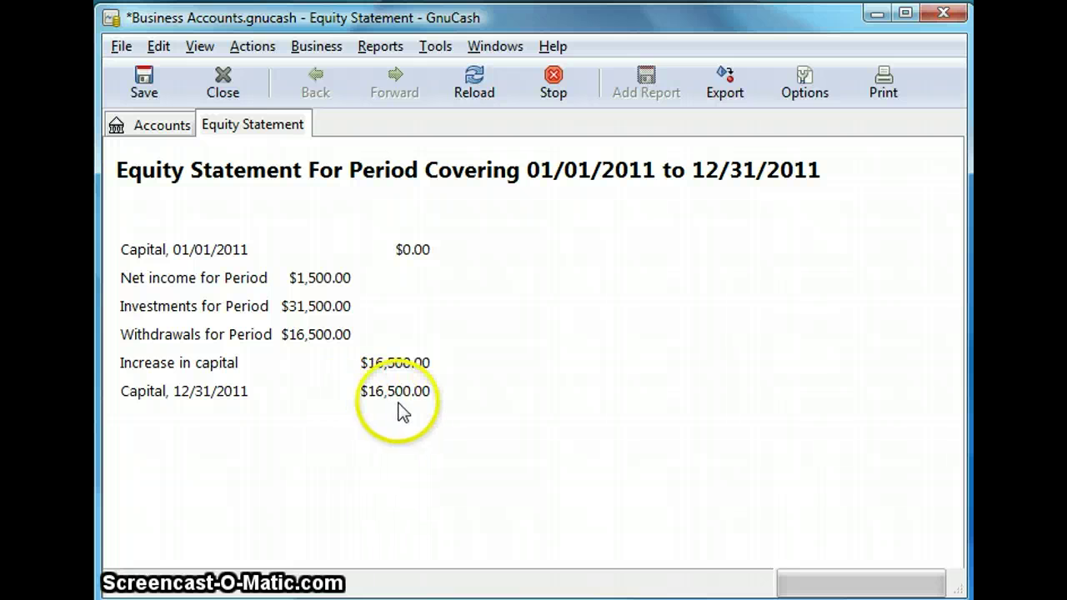
Close the 2011 Equity Statement after checking its $16,500.00 ending capital
click(241, 90)
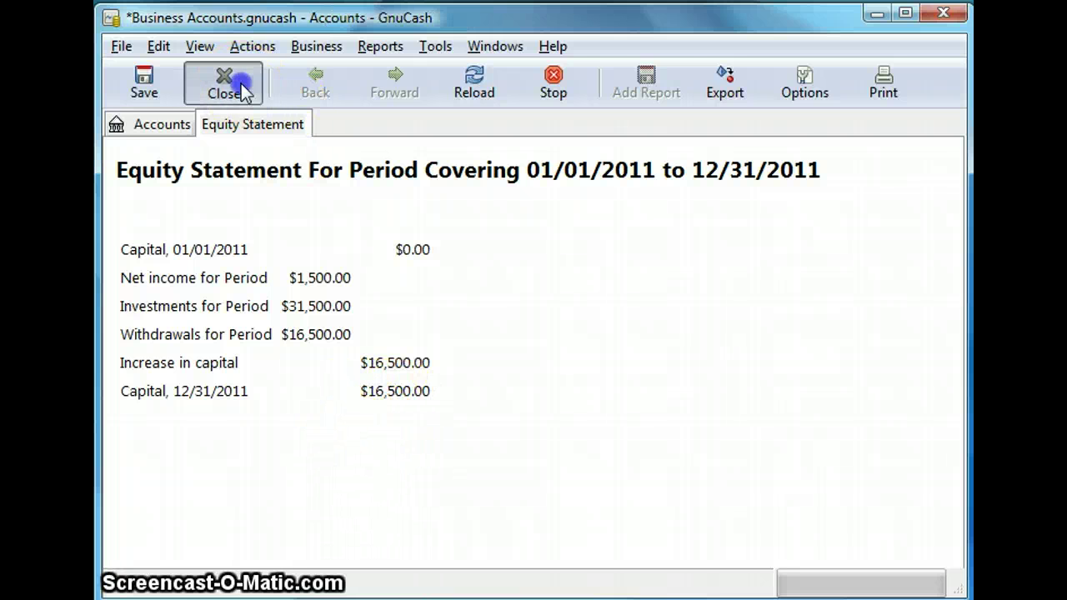